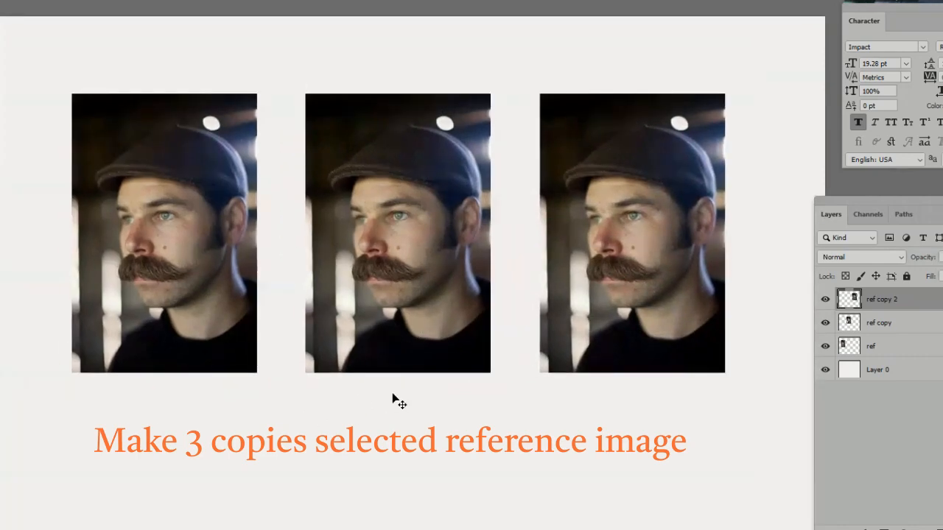
Lasso a selection around the cap and head of the first portrait on the ref layer.
key(alt+bracketleft)
key(alt+bracketleft)
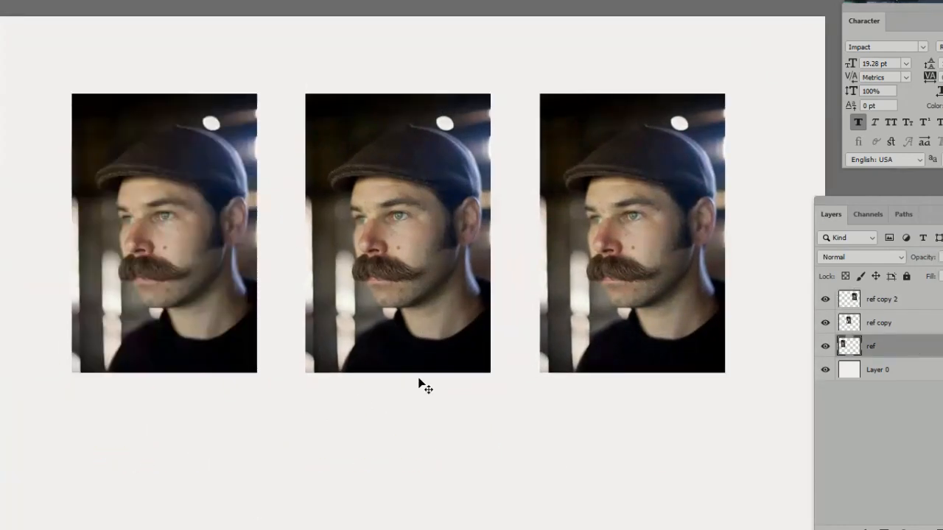
click(204, 258)
drag(219, 117, 93, 201)
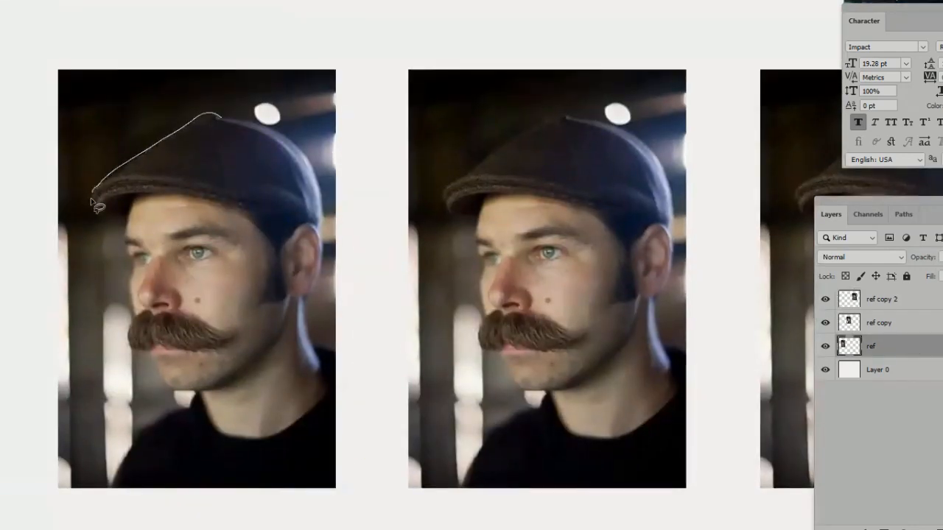
mouse_move(128, 282)
mouse_down()
mouse_move(157, 376)
mouse_move(255, 374)
mouse_move(323, 221)
mouse_move(243, 119)
mouse_up()
Warp the selected head to lengthen the chin, raise the cap, pull the brim forward and push out the lower back corner.
key(ctrl+t)
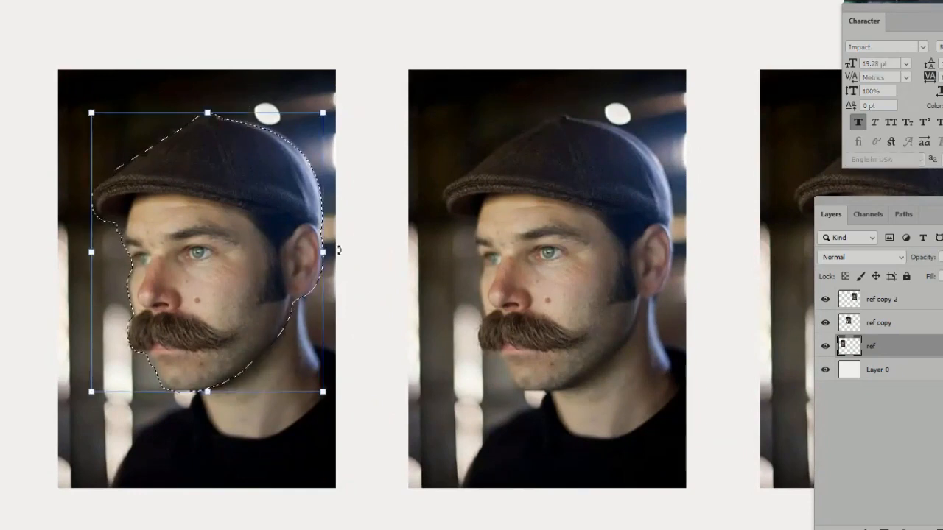
right_click(247, 277)
click(270, 364)
drag(169, 383, 169, 413)
drag(246, 113, 255, 59)
drag(169, 113, 154, 84)
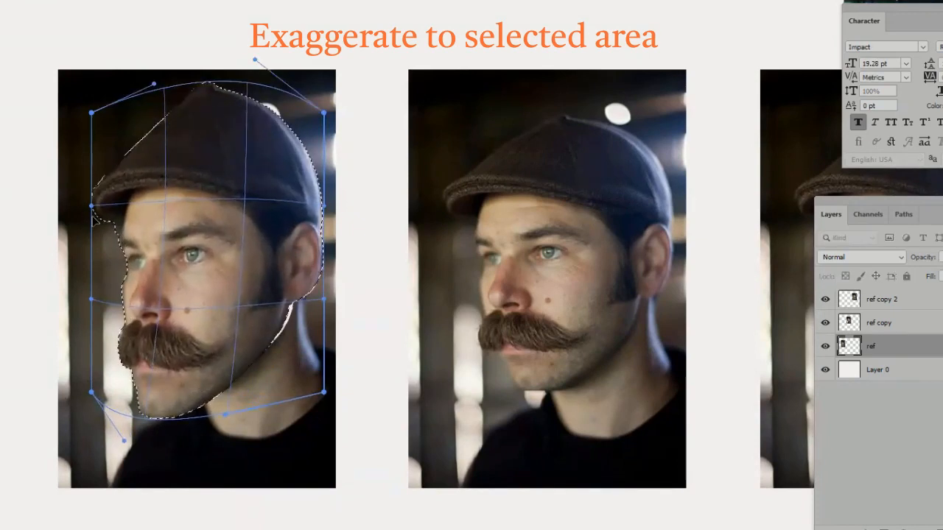
drag(91, 206, 37, 247)
drag(123, 440, 139, 432)
drag(323, 392, 354, 425)
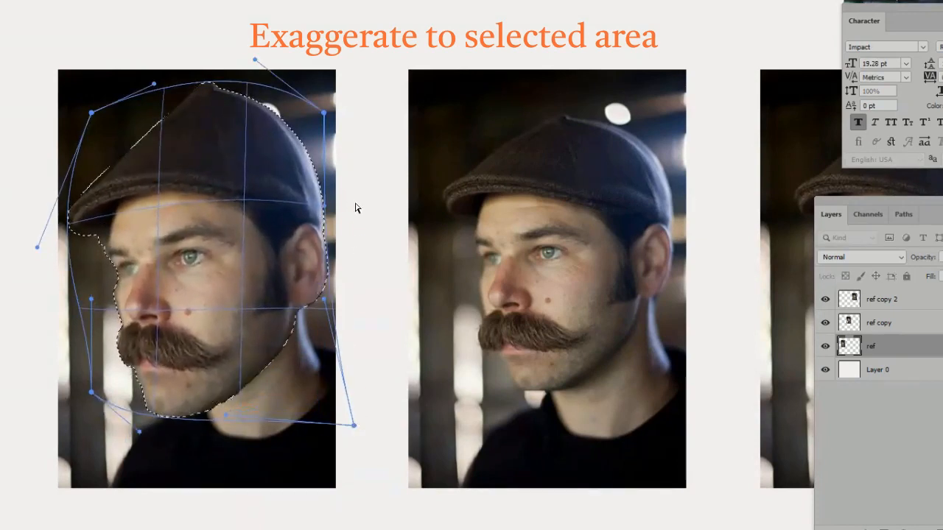
Refine the first head's warp with a shorter jaw, lower eyes and fuller ear side, apply it and clear the selection.
drag(324, 113, 322, 109)
drag(154, 84, 107, 98)
drag(255, 59, 256, 53)
drag(231, 363, 232, 352)
drag(184, 274, 185, 298)
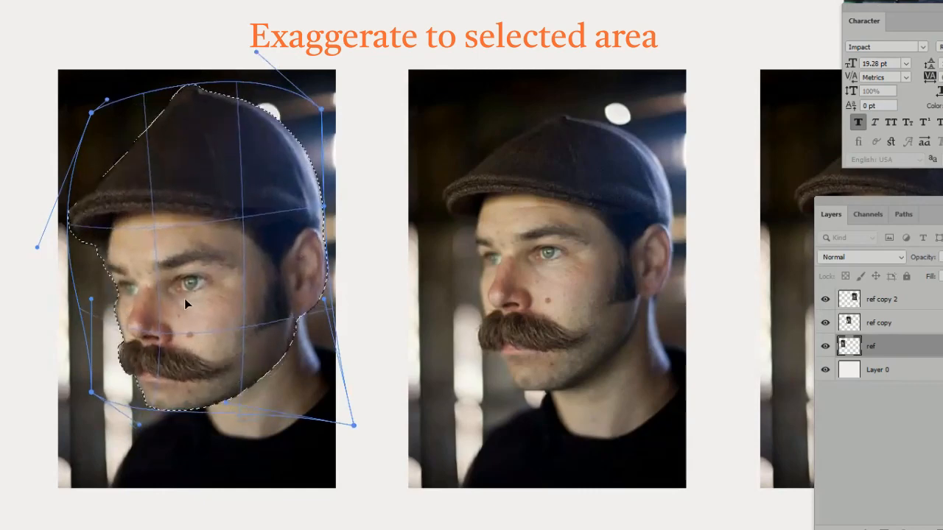
drag(259, 258, 265, 266)
drag(324, 299, 337, 320)
key(Return)
key(ctrl+d)
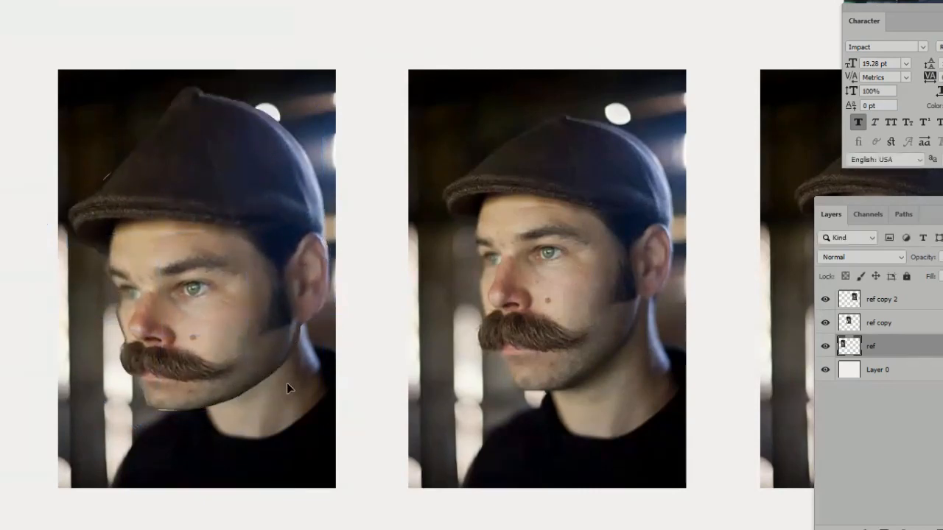
Lasso a selection around the cap and head of the middle portrait on the ref copy layer, including the jaw.
mouse_move(555, 354)
mouse_down()
mouse_move(395, 371)
mouse_move(453, 367)
mouse_up()
key(ctrl+z)
key(ctrl+z)
drag(611, 364, 397, 393)
click(915, 325)
key(l)
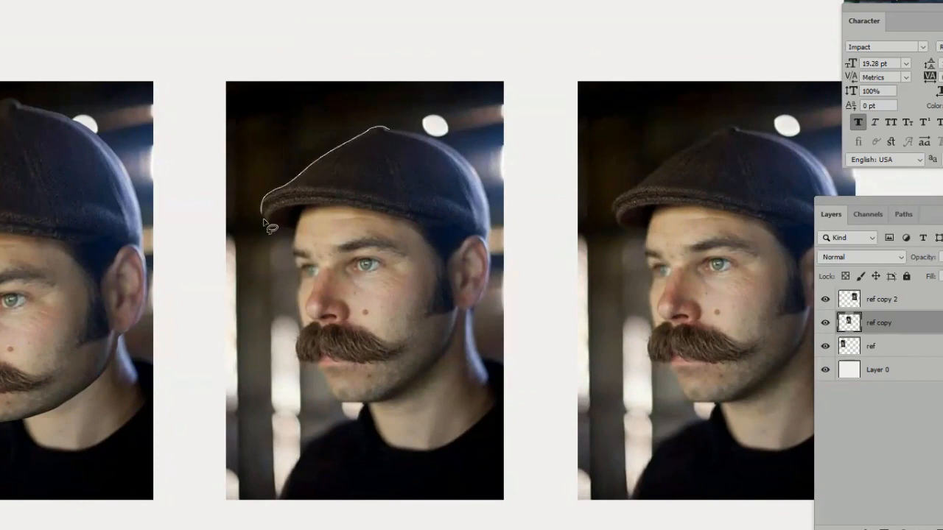
mouse_move(298, 301)
mouse_down()
mouse_move(322, 379)
mouse_move(400, 393)
mouse_move(489, 258)
mouse_move(390, 129)
mouse_up()
mouse_move(342, 401)
mouse_down()
mouse_move(446, 355)
mouse_move(437, 363)
mouse_up()
drag(462, 319, 417, 374)
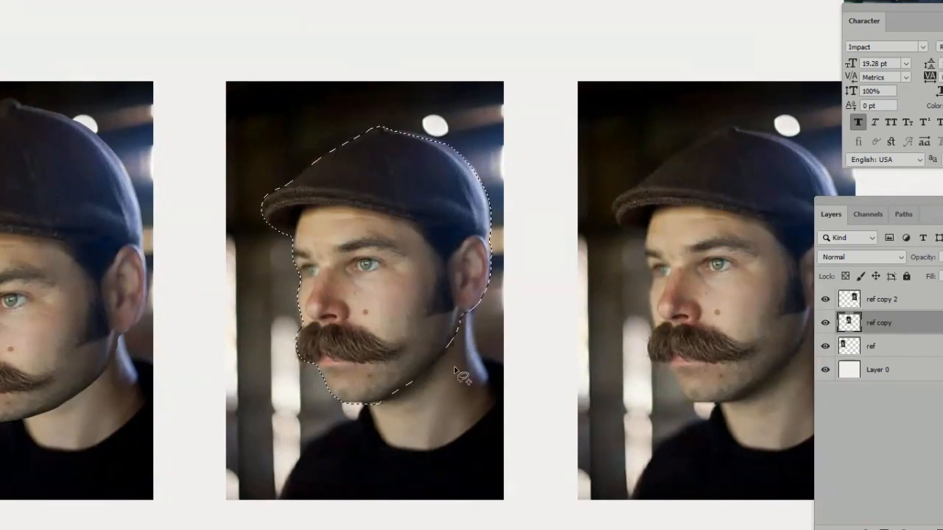
Warp the selected head of the middle portrait, pulling the cap's peak up and toward the back.
key(ctrl+t)
right_click(406, 268)
click(435, 357)
mouse_move(369, 290)
mouse_down()
mouse_move(345, 286)
mouse_move(363, 292)
mouse_up()
drag(375, 147, 398, 62)
mouse_move(475, 110)
mouse_down()
mouse_move(480, 95)
mouse_move(478, 106)
mouse_up()
Widen the back of the middle head, shorten the chin and shift the cheek backward, apply the warp and deselect.
drag(492, 311, 495, 358)
drag(492, 219, 520, 223)
drag(415, 404, 417, 382)
drag(338, 404, 339, 399)
drag(293, 340, 286, 347)
drag(364, 331, 424, 333)
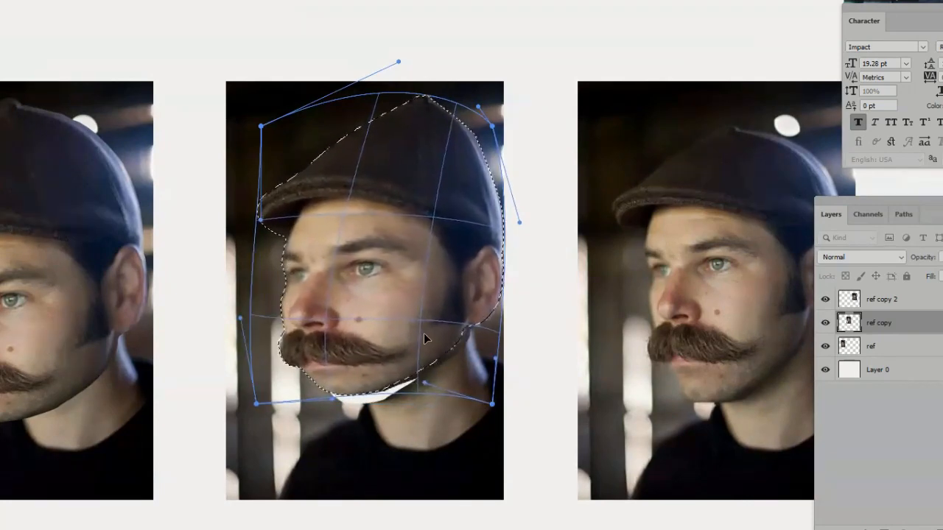
key(Return)
key(ctrl+d)
Lasso a selection around the cap and head of the third portrait on the ref copy 2 layer.
mouse_move(371, 394)
mouse_down()
mouse_move(324, 403)
mouse_move(272, 381)
mouse_up()
drag(439, 385, 264, 432)
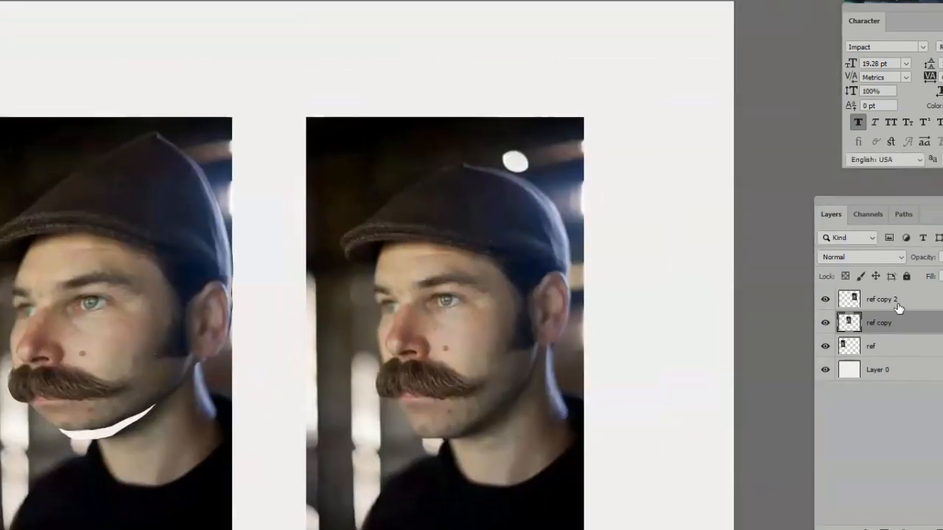
click(898, 302)
mouse_move(468, 166)
mouse_down()
mouse_move(401, 196)
mouse_move(342, 248)
mouse_move(373, 278)
mouse_move(379, 395)
mouse_move(441, 441)
mouse_up()
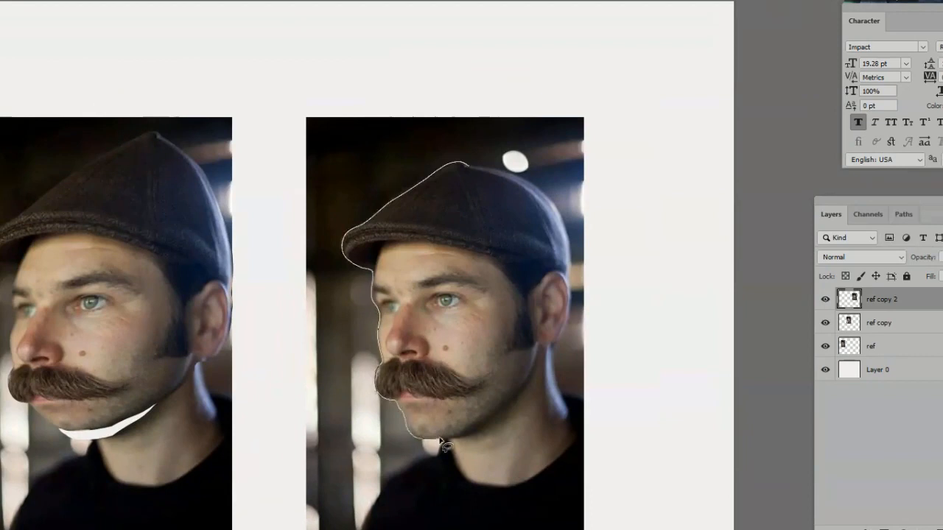
mouse_move(558, 338)
mouse_down()
mouse_move(479, 168)
mouse_move(466, 165)
mouse_up()
Warp the third portrait's selected head to extend the chin, push the face forward and bulge the ear side outward.
key(ctrl+t)
right_click(489, 282)
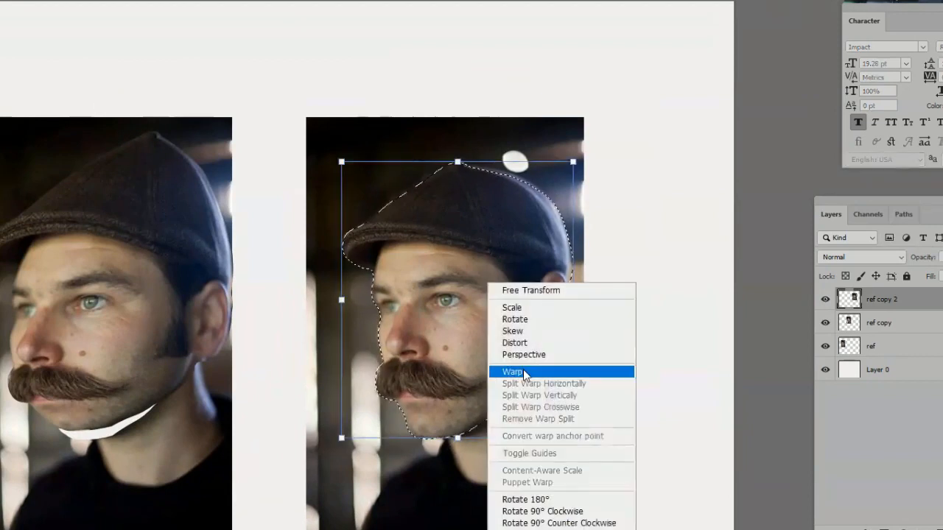
click(523, 371)
mouse_move(436, 421)
mouse_down()
mouse_move(407, 448)
mouse_move(428, 451)
mouse_up()
drag(357, 308, 334, 305)
drag(573, 346, 637, 350)
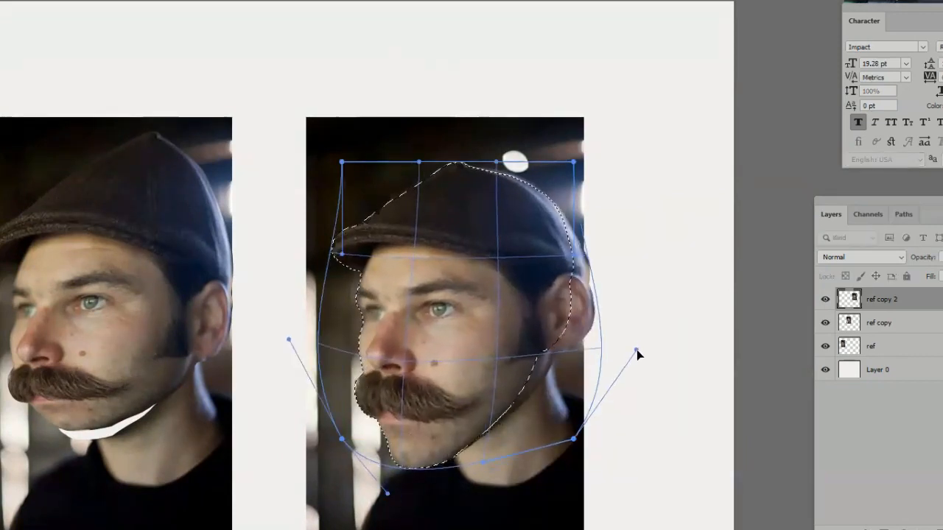
Raise and round the third portrait's cap in the warp and adjust the lower corners around the jaw.
drag(573, 439, 580, 441)
drag(495, 162, 491, 92)
drag(419, 161, 369, 151)
drag(573, 161, 599, 150)
mouse_move(398, 483)
mouse_down()
mouse_move(489, 447)
mouse_move(415, 478)
mouse_up()
drag(671, 405, 680, 437)
Fine-tune the third portrait's face and jaw proportions, apply the warp and clear the selection.
drag(379, 303, 343, 281)
mouse_move(433, 218)
mouse_down()
mouse_move(452, 226)
mouse_move(442, 221)
mouse_up()
mouse_move(431, 402)
mouse_down()
mouse_move(433, 336)
mouse_move(422, 391)
mouse_up()
drag(498, 440, 516, 452)
drag(727, 314, 710, 383)
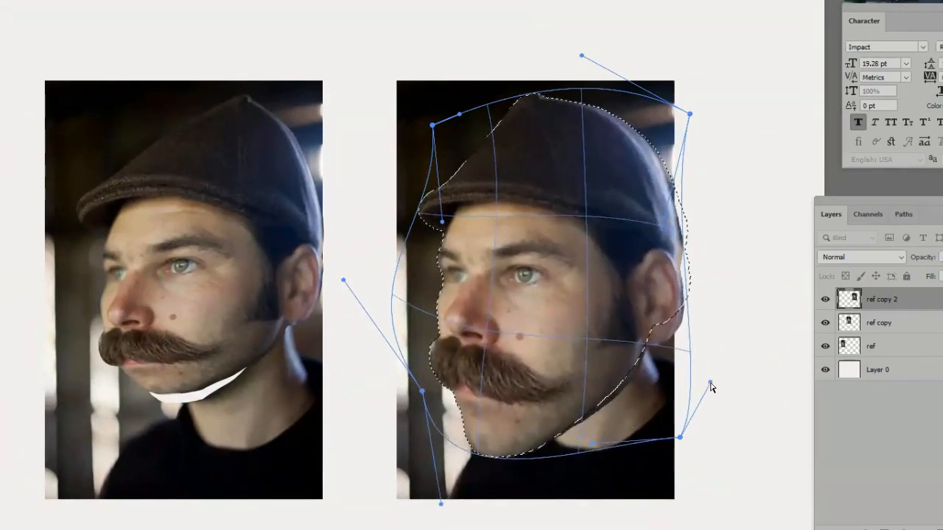
key(Return)
key(ctrl+d)
Create a new layer above all portraits and fill a lassoed cap shape on the first portrait with blue.
drag(545, 448, 448, 438)
drag(449, 438, 467, 345)
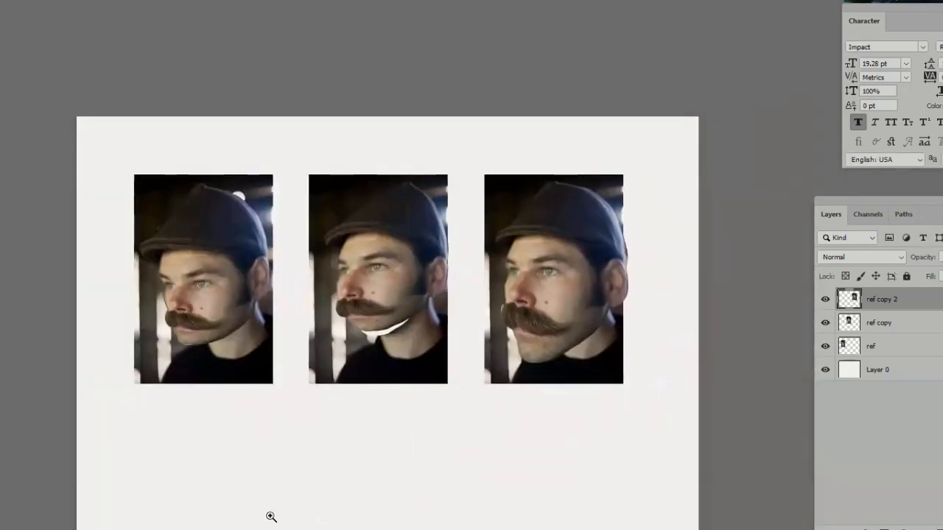
ctrl+click(264, 336)
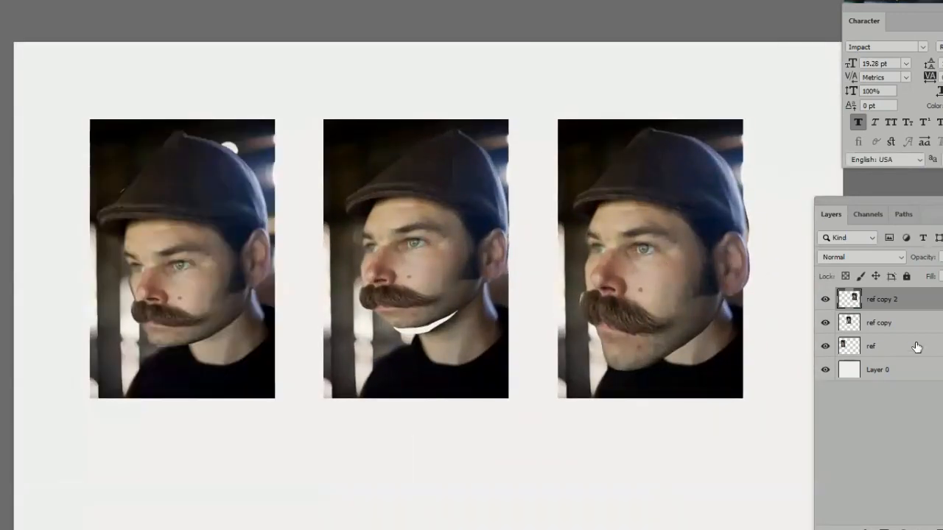
key(ctrl+shift+alt+n)
click(2, 356)
mouse_move(739, 301)
mouse_down()
mouse_move(740, 317)
mouse_move(739, 308)
mouse_up()
click(719, 241)
click(876, 234)
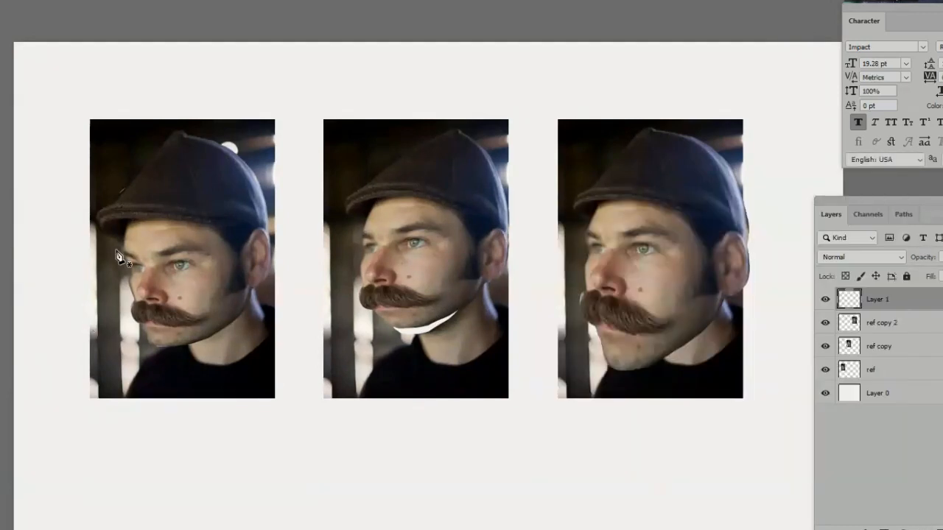
mouse_move(124, 242)
mouse_down()
mouse_move(170, 139)
mouse_move(275, 244)
mouse_move(100, 224)
mouse_up()
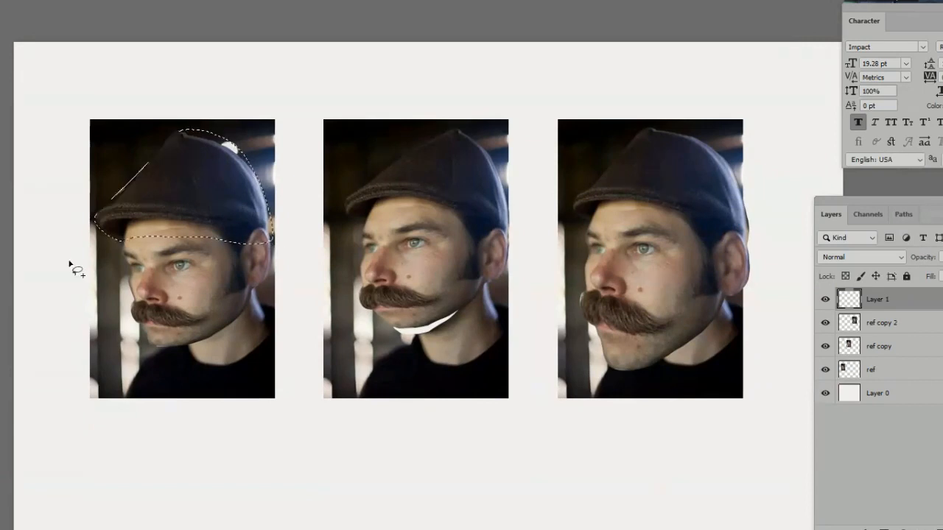
key(alt+BackSpace)
Set the foreground colour to orange and fill the lassoed face shape of the first portrait with it.
click(1, 356)
drag(737, 387, 736, 402)
click(841, 237)
mouse_move(129, 224)
mouse_down()
mouse_move(122, 256)
mouse_move(199, 340)
mouse_move(178, 193)
mouse_up()
key(alt+BackSpace)
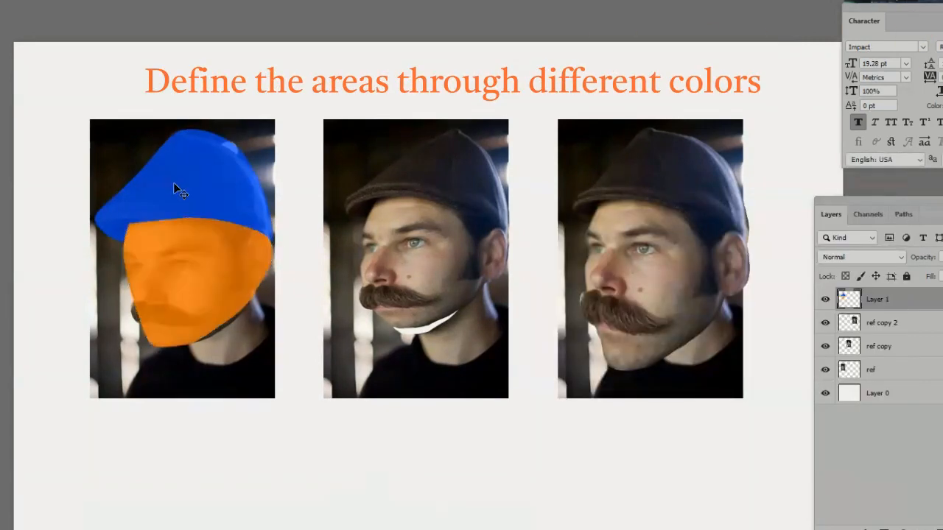
Set the foreground colour to cyan and fill the lassoed neck shape of the first portrait with it.
click(2, 356)
click(740, 355)
click(847, 234)
mouse_move(256, 291)
mouse_down()
mouse_move(199, 346)
mouse_move(193, 341)
mouse_up()
key(alt+BackSpace)
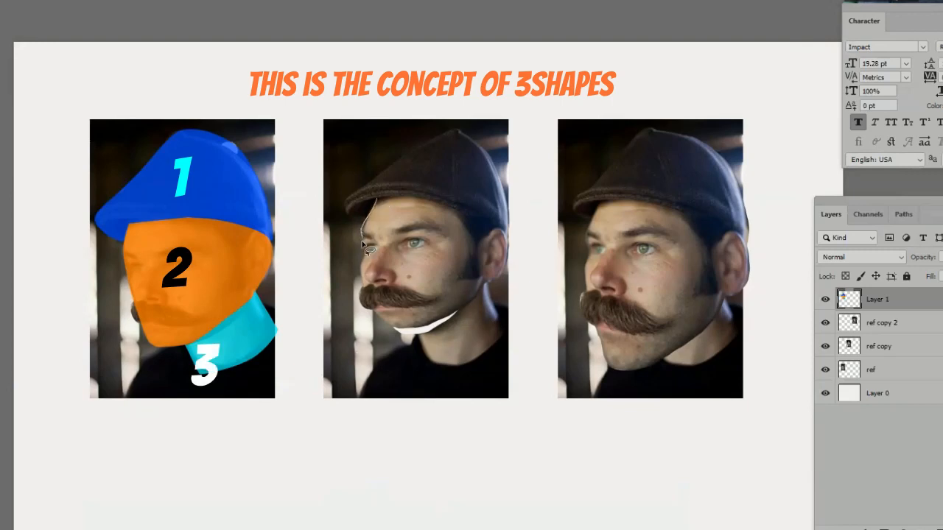
Block in the middle portrait's face with orange and its neck with cyan using lasso selections.
mouse_move(364, 246)
mouse_down()
mouse_move(469, 300)
mouse_move(413, 197)
mouse_up()
key(alt+BackSpace)
mouse_move(416, 328)
mouse_down()
mouse_move(473, 296)
mouse_move(416, 328)
mouse_up()
key(alt+BackSpace)
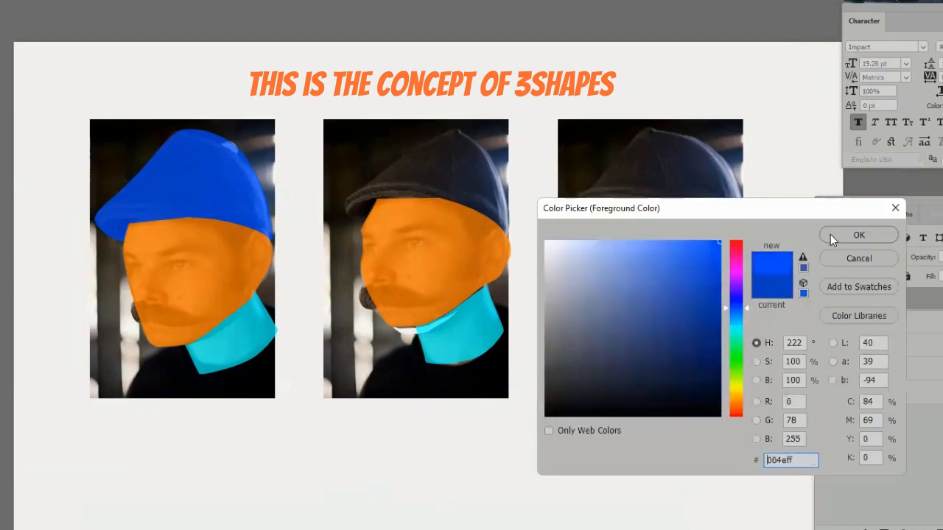
Fill a lassoed cap shape on the middle portrait with blue 004eff.
click(832, 235)
mouse_move(460, 133)
mouse_down()
mouse_move(387, 174)
mouse_move(509, 247)
mouse_up()
key(alt+BackSpace)
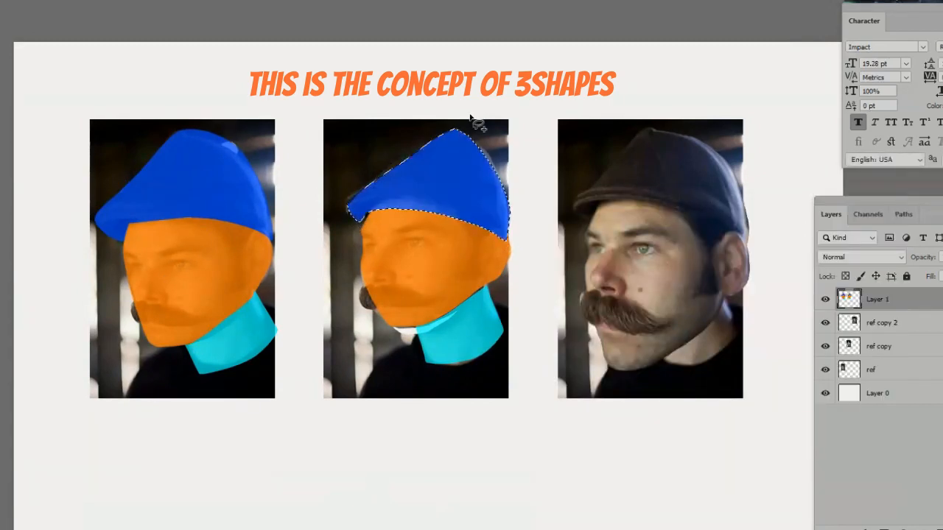
Lasso the cap shape on the third portrait and fill it with blue.
drag(624, 354, 453, 372)
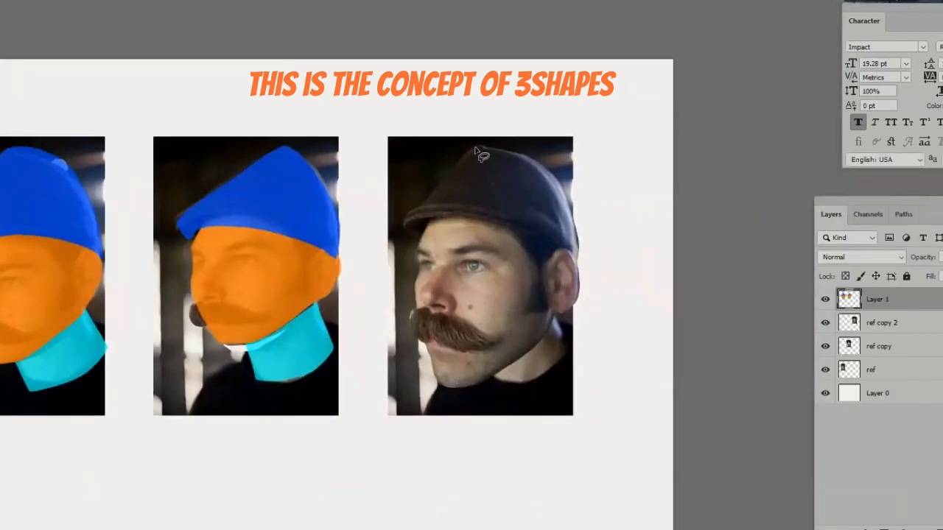
mouse_move(475, 152)
mouse_down()
mouse_move(508, 247)
mouse_move(492, 155)
mouse_up()
key(alt+BackSpace)
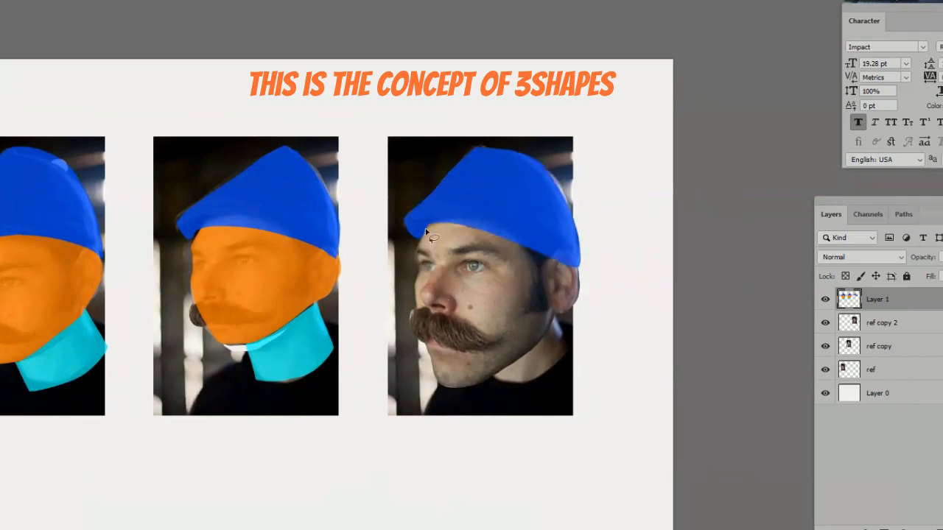
Block in the third portrait's face with orange and its neck with cyan, then clear the selection.
mouse_move(426, 231)
mouse_down()
mouse_move(459, 388)
mouse_move(560, 249)
mouse_move(412, 225)
mouse_up()
key(alt+BackSpace)
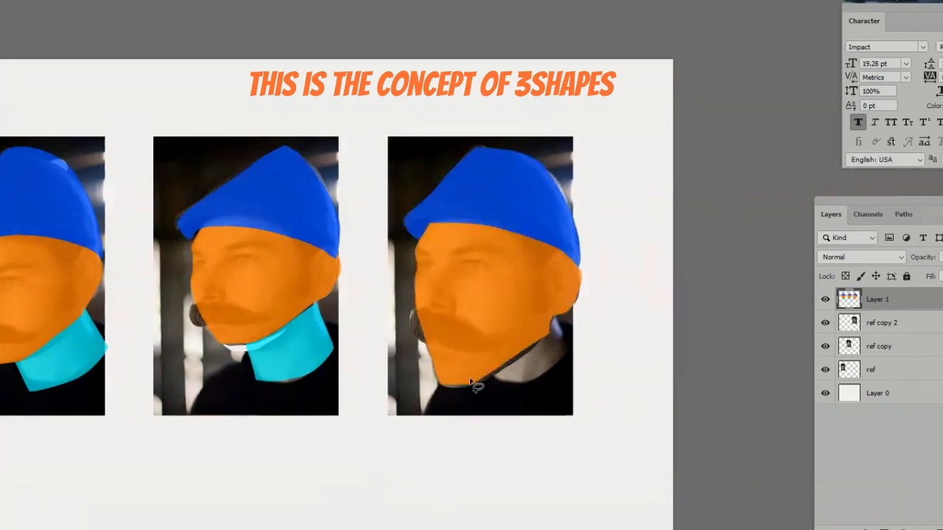
mouse_move(492, 374)
mouse_down()
mouse_move(559, 372)
mouse_move(528, 345)
mouse_move(501, 369)
mouse_up()
key(alt+BackSpace)
key(ctrl+d)
Add another new layer for guidelines and set the foreground colour to a dark purple.
key(ctrl+shift+alt+n)
key(n)
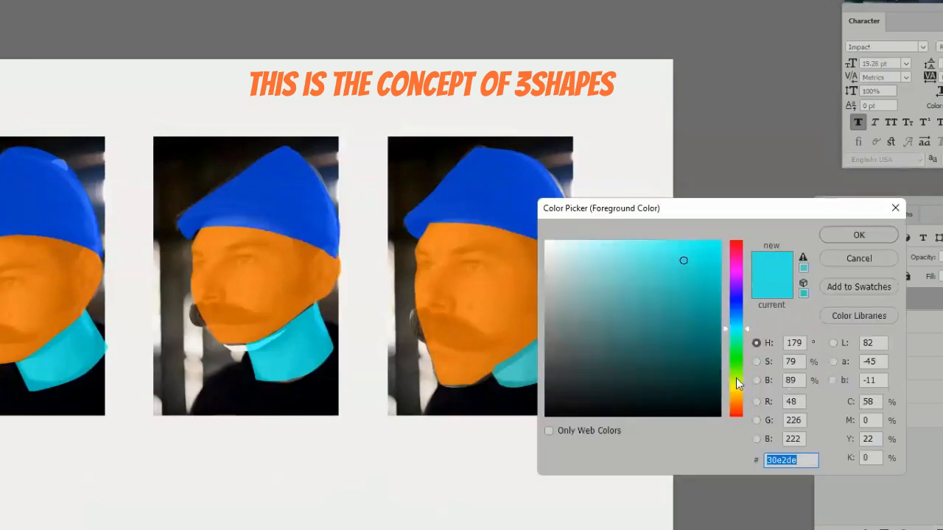
click(736, 294)
drag(638, 324, 661, 368)
key(Return)
Brush a curved vertical centre line and a curved eye line over the first portrait's shapes, redoing unsatisfactory strokes.
drag(237, 379, 316, 375)
drag(78, 166, 66, 360)
key(ctrl+z)
drag(104, 131, 70, 360)
key(ctrl+z)
mouse_move(32, 288)
mouse_down()
mouse_move(203, 274)
mouse_move(221, 258)
mouse_move(205, 272)
mouse_up()
key(ctrl+z)
key(ctrl+z)
Brush a curved vertical centre line and an eye line over the middle portrait's shapes.
mouse_move(371, 139)
mouse_down()
mouse_move(294, 261)
mouse_move(291, 344)
mouse_up()
key(ctrl+z)
mouse_move(273, 269)
mouse_down()
mouse_move(394, 257)
mouse_move(452, 239)
mouse_up()
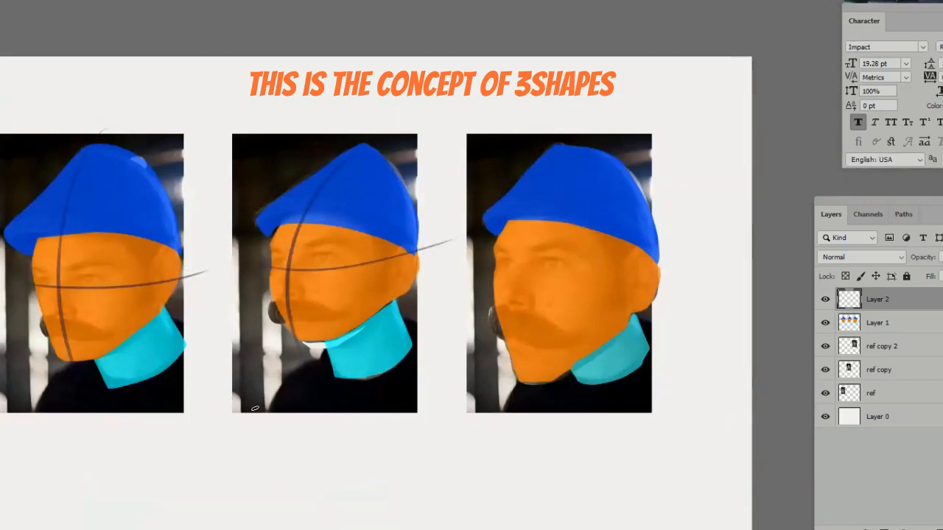
Sketch the centre and eye lines on the third portrait and add short nose lines and brow lines across the faces.
drag(34, 314, 110, 317)
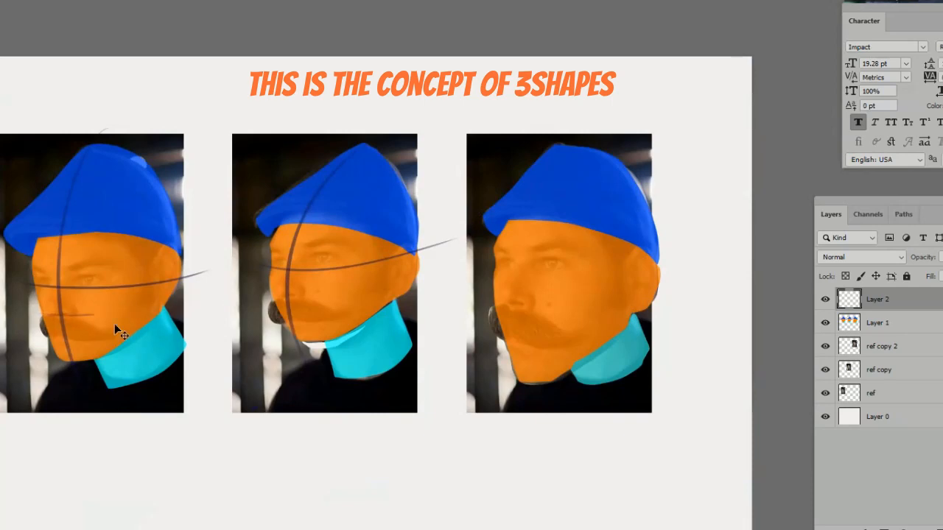
drag(554, 153, 525, 381)
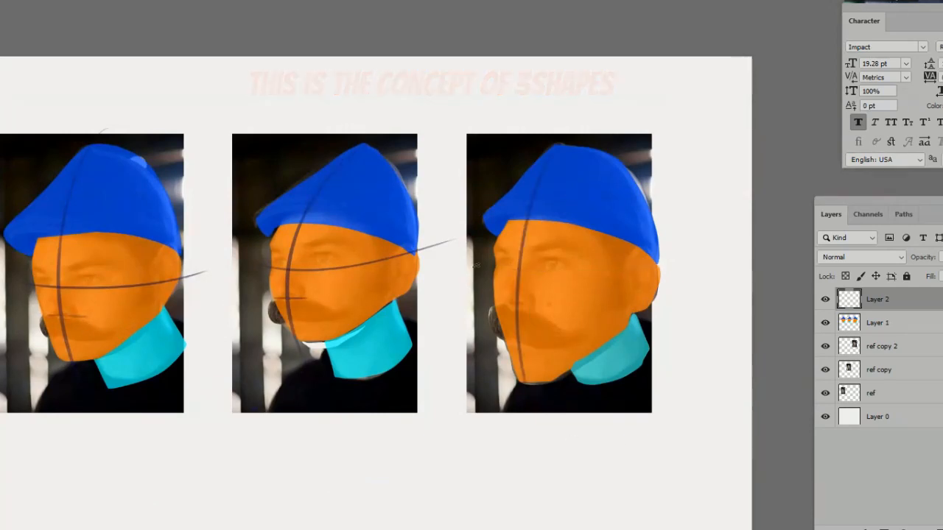
drag(495, 273, 626, 269)
key(ctrl+z)
drag(495, 274, 621, 269)
key(ctrl+z)
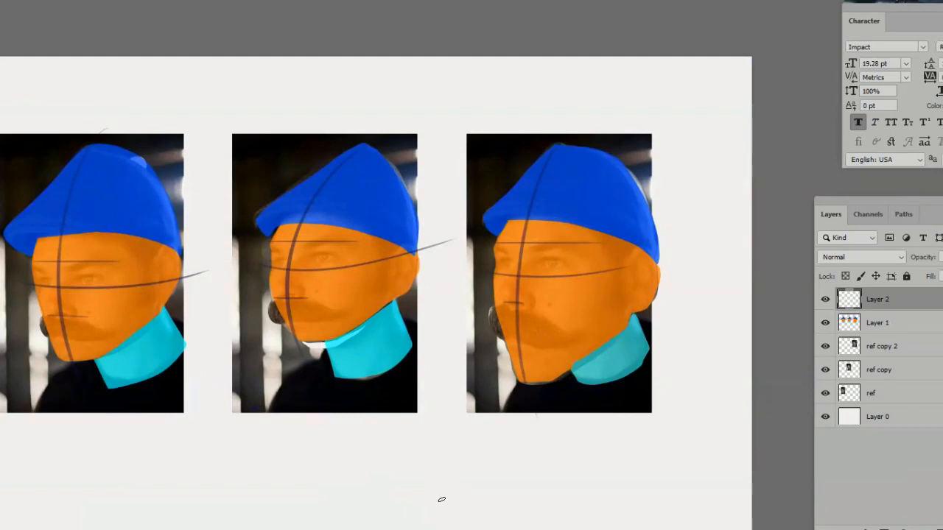
Move the coloured shapes and guidelines layers together straight down until they sit below the three portrait photos.
click(826, 346)
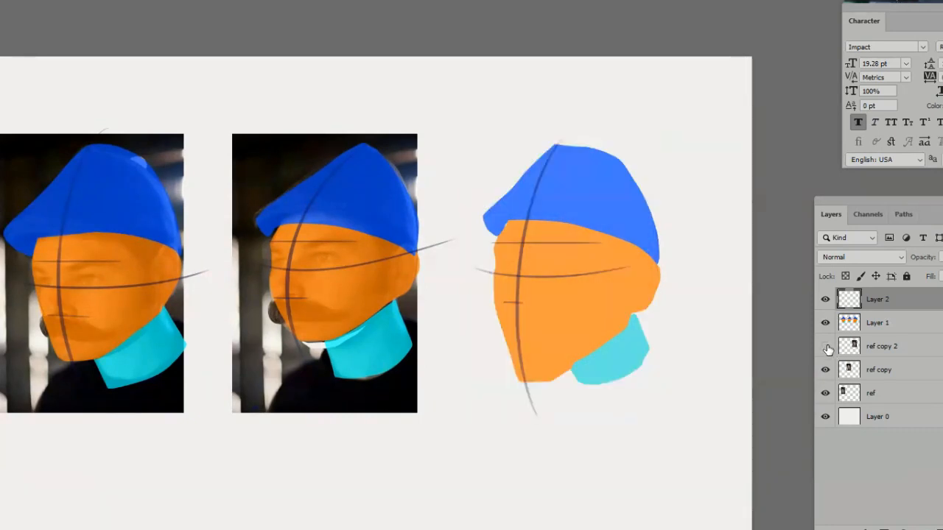
click(825, 346)
click(902, 346)
click(912, 305)
shift+click(912, 323)
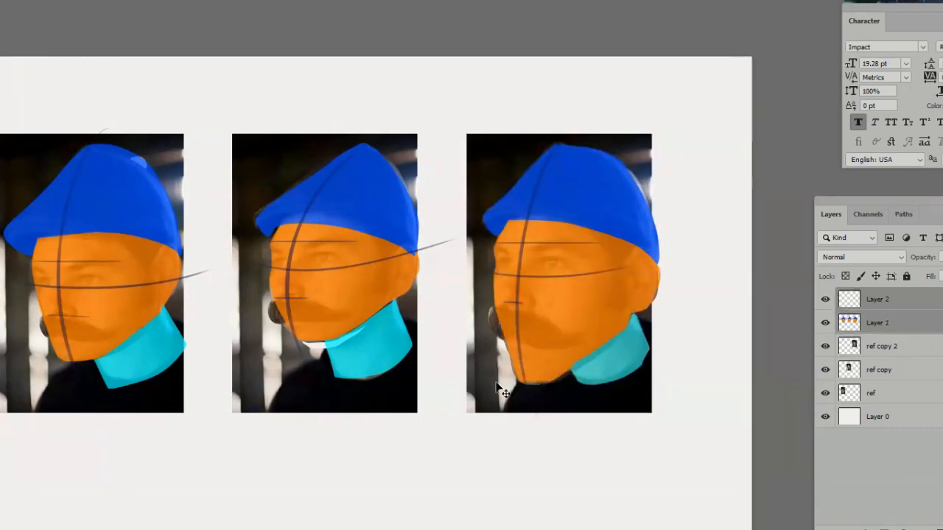
key(shift+Down)
key(shift+Down)
key(shift+Down)
key(shift+Down)
key(shift+Down)
key(shift+Down)
key(shift+Down)
key(shift+Down)
key(shift+Down)
key(shift+Down)
key(shift+Down)
key(shift+Down)
key(shift+Down)
key(shift+Down)
key(shift+Down)
key(shift+Down)
key(shift+Down)
key(shift+Down)
key(shift+Down)
key(shift+Down)
key(shift+Down)
key(shift+Down)
key(shift+Down)
key(shift+Down)
key(shift+Down)
key(shift+Down)
key(shift+Down)
key(shift+Down)
key(shift+Down)
key(shift+Down)
key(shift+Down)
key(shift+Down)
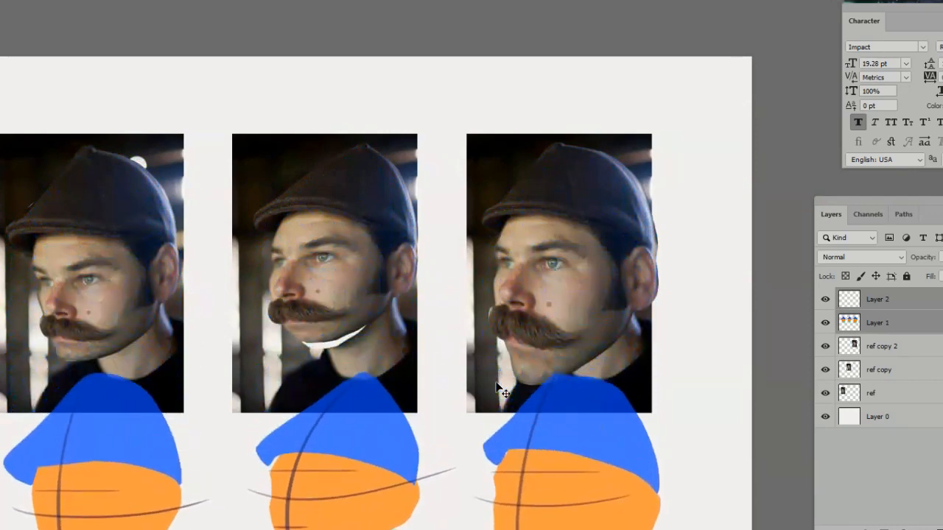
Group the coloured shapes and guidelines layers and lower the group's opacity so it appears faint.
drag(433, 375, 442, 256)
drag(380, 331, 430, 318)
key(ctrl+g)
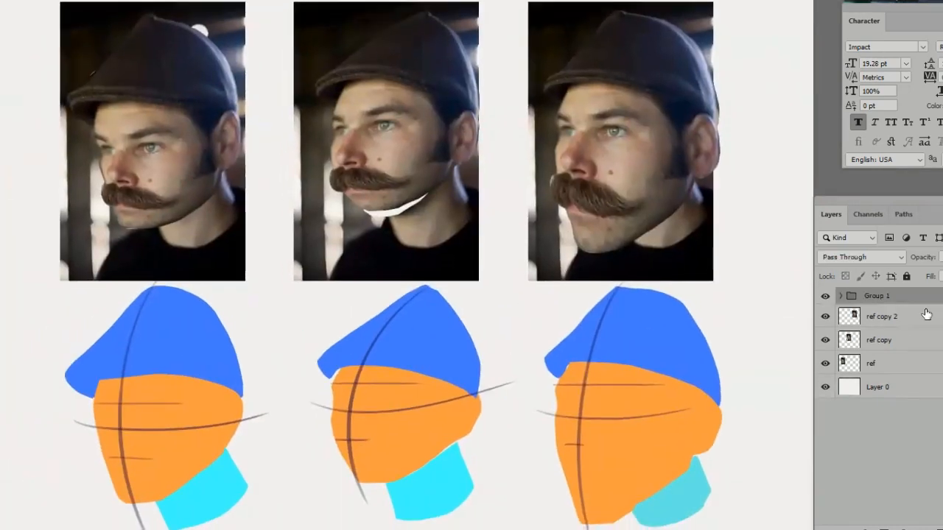
click(942, 258)
mouse_move(941, 274)
mouse_down()
mouse_move(906, 274)
mouse_move(921, 279)
mouse_up()
On a new layer, sketch the first head's flat cap with its brim, crown outline, seams and top button.
key(ctrl+shift+alt+n)
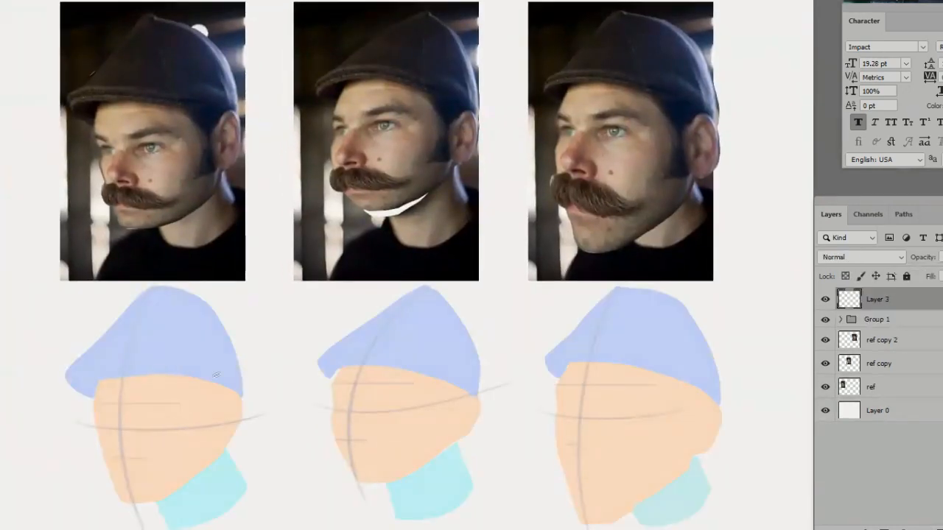
drag(216, 374, 364, 325)
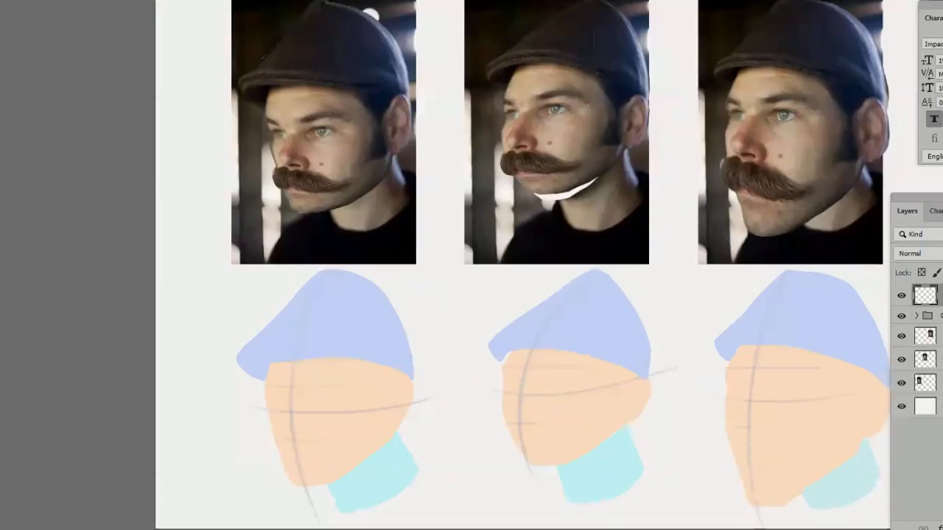
scroll(522, 265, up, 1)
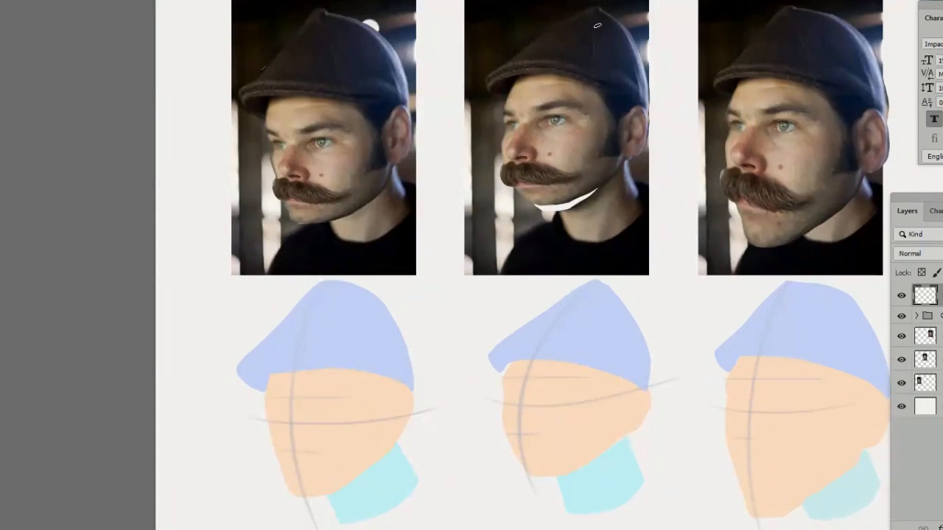
scroll(396, 319, right, 2)
drag(316, 344, 366, 332)
drag(328, 290, 323, 320)
mouse_move(240, 289)
mouse_down()
mouse_move(183, 348)
mouse_move(360, 361)
mouse_up()
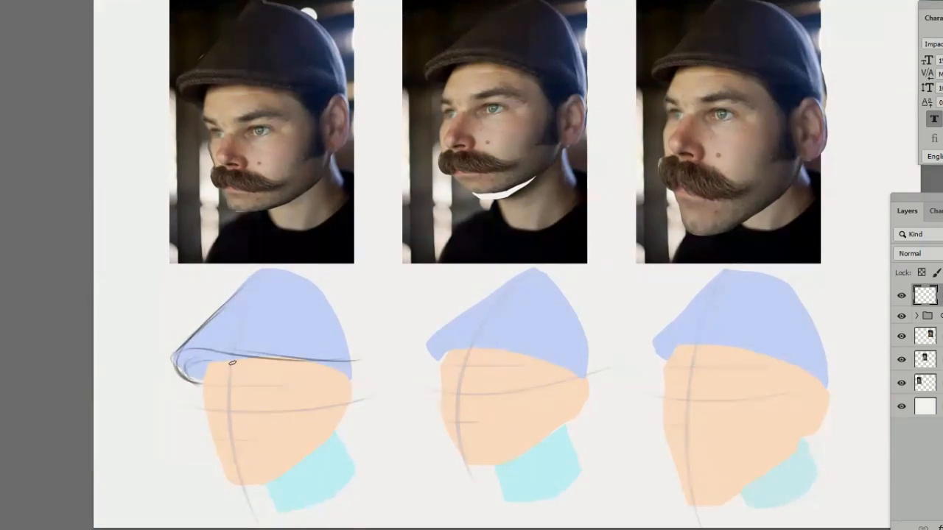
drag(235, 361, 328, 358)
drag(265, 273, 315, 352)
drag(274, 286, 330, 352)
mouse_move(249, 283)
mouse_down()
mouse_move(207, 350)
mouse_move(214, 342)
mouse_up()
drag(261, 268, 268, 268)
drag(211, 313, 177, 343)
mouse_move(274, 268)
mouse_down()
mouse_move(354, 361)
mouse_move(347, 326)
mouse_up()
Sketch the first head's ear, face contour and jawline around the orange shape.
drag(339, 378, 368, 383)
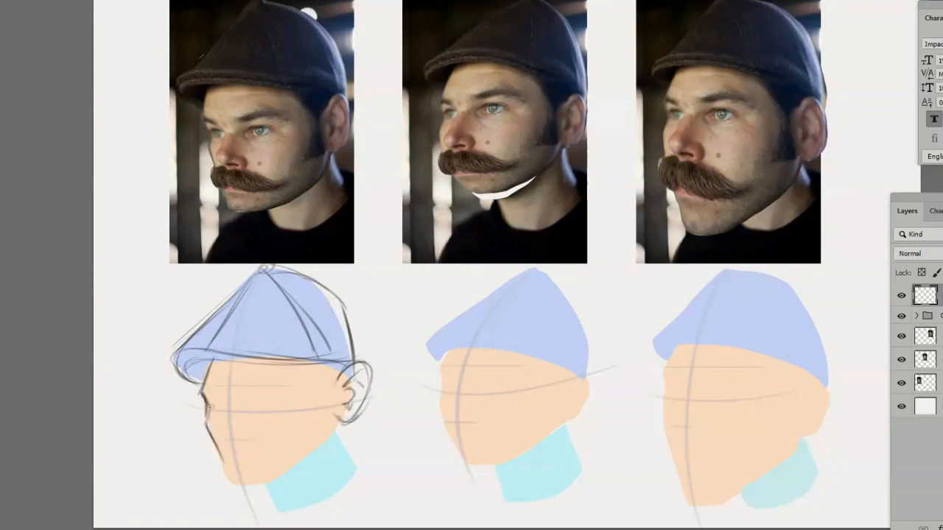
drag(206, 413, 229, 481)
mouse_move(229, 480)
mouse_down()
mouse_move(265, 484)
mouse_move(336, 432)
mouse_move(286, 479)
mouse_up()
Draw the first face's angry brows, eyes, nose, bushy moustache and sideburn.
drag(218, 392, 209, 390)
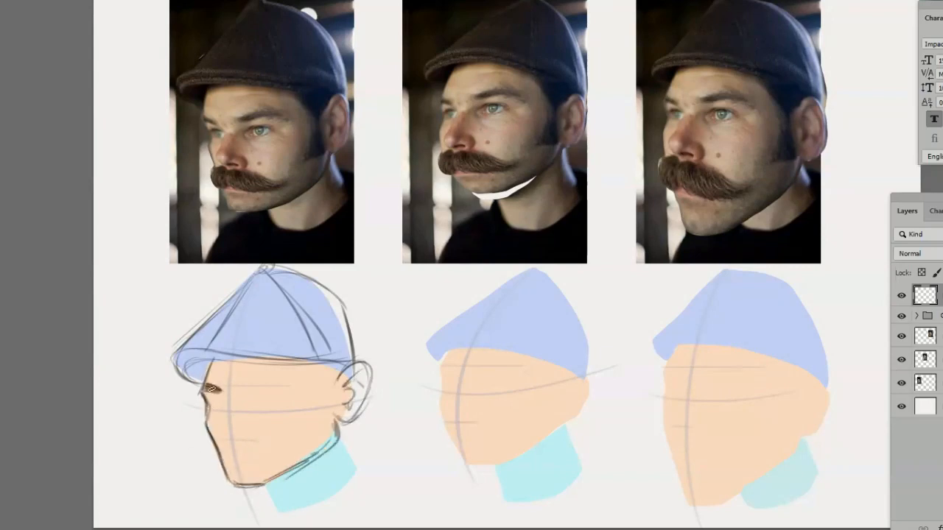
drag(283, 382, 253, 388)
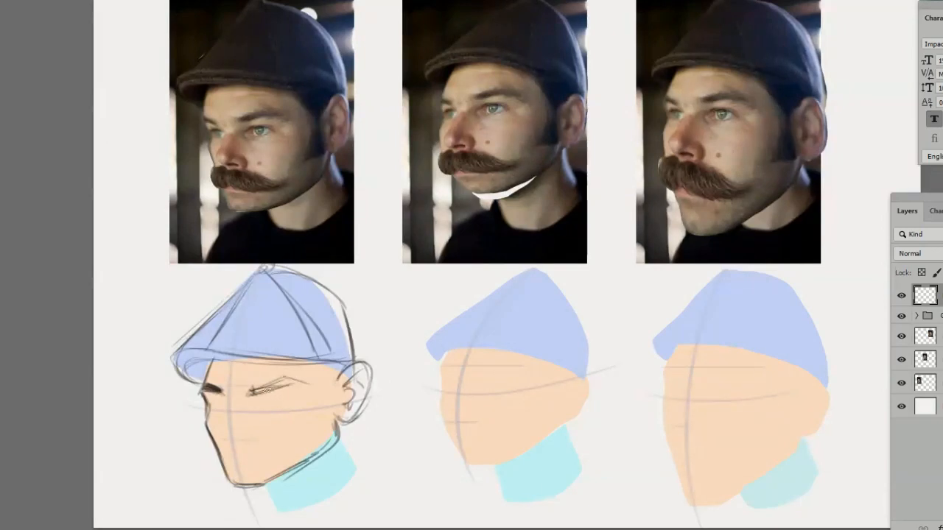
drag(309, 384, 249, 390)
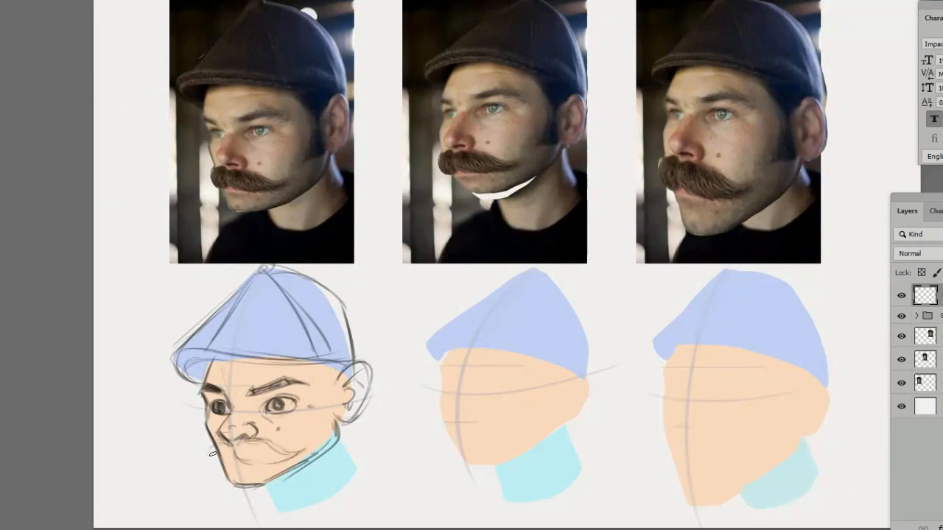
drag(214, 461, 279, 451)
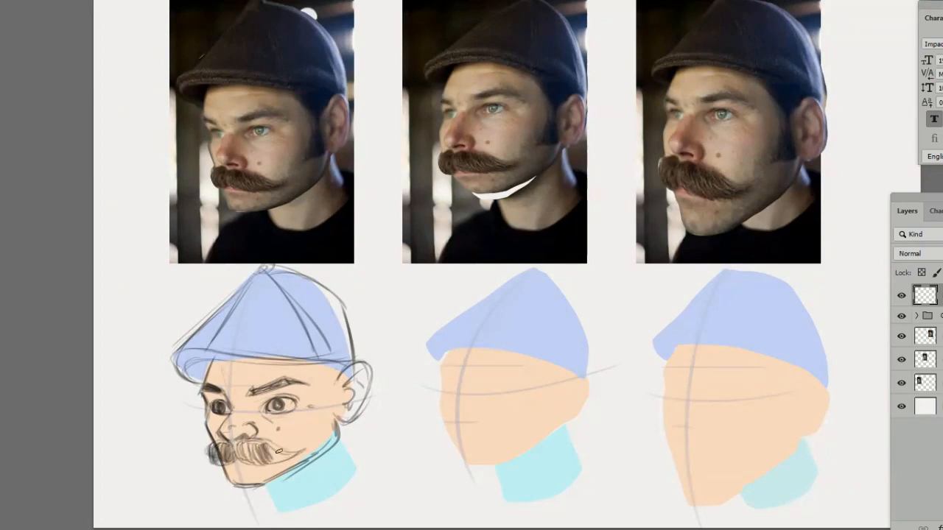
mouse_move(324, 372)
mouse_down()
mouse_move(324, 431)
mouse_move(335, 385)
mouse_up()
Sketch the middle head's flat cap with its curved brim, crown outline, seams and top button.
drag(489, 386, 446, 384)
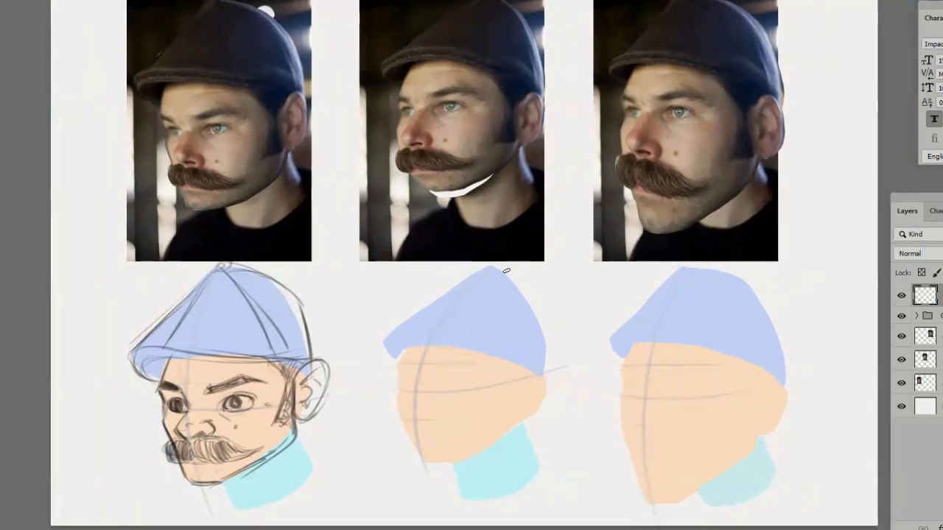
drag(404, 320, 487, 269)
mouse_move(435, 302)
mouse_down()
mouse_move(384, 337)
mouse_move(547, 366)
mouse_up()
drag(403, 359, 552, 371)
drag(544, 359, 387, 340)
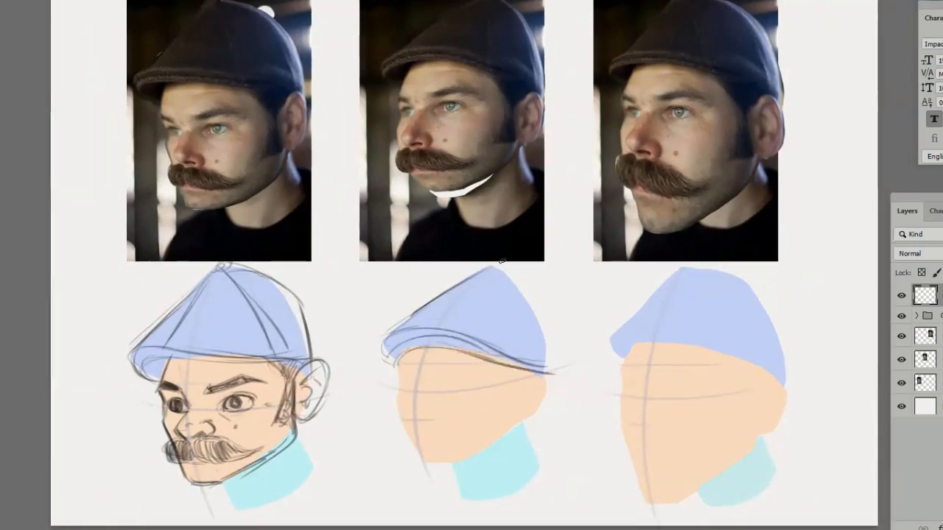
drag(492, 266, 413, 324)
drag(491, 271, 487, 341)
mouse_move(487, 267)
mouse_down()
mouse_move(516, 278)
mouse_move(534, 302)
mouse_up()
drag(519, 289, 549, 372)
drag(537, 308, 551, 376)
Sketch the middle head's face contour, jawline and small ear.
drag(402, 356, 397, 373)
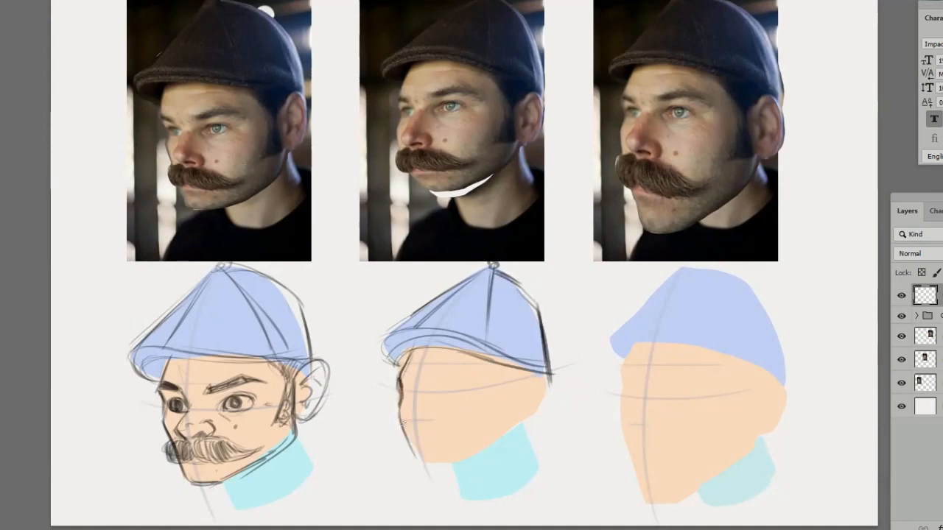
drag(402, 417, 426, 464)
mouse_move(409, 442)
mouse_down()
mouse_move(452, 464)
mouse_move(504, 442)
mouse_up()
mouse_move(461, 454)
mouse_down()
mouse_move(535, 405)
mouse_move(562, 370)
mouse_move(530, 417)
mouse_up()
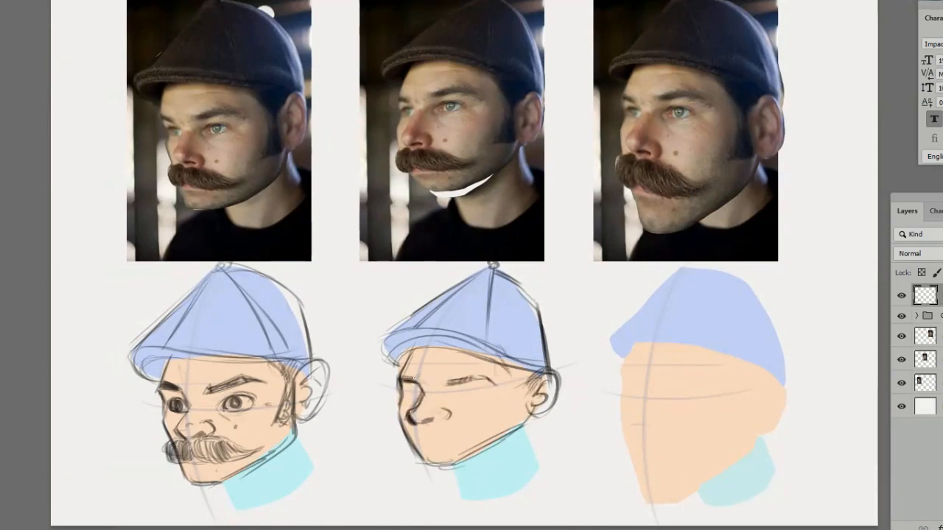
Rework the middle face's brows and eye socket contour, erasing the first attempt at the nose.
drag(423, 386, 399, 395)
mouse_move(458, 386)
mouse_down()
mouse_move(489, 390)
mouse_move(447, 373)
mouse_move(475, 387)
mouse_move(453, 420)
mouse_move(409, 431)
mouse_up()
key(l)
key(ctrl+d)
key(e)
key(b)
drag(403, 377, 399, 408)
drag(419, 453, 402, 413)
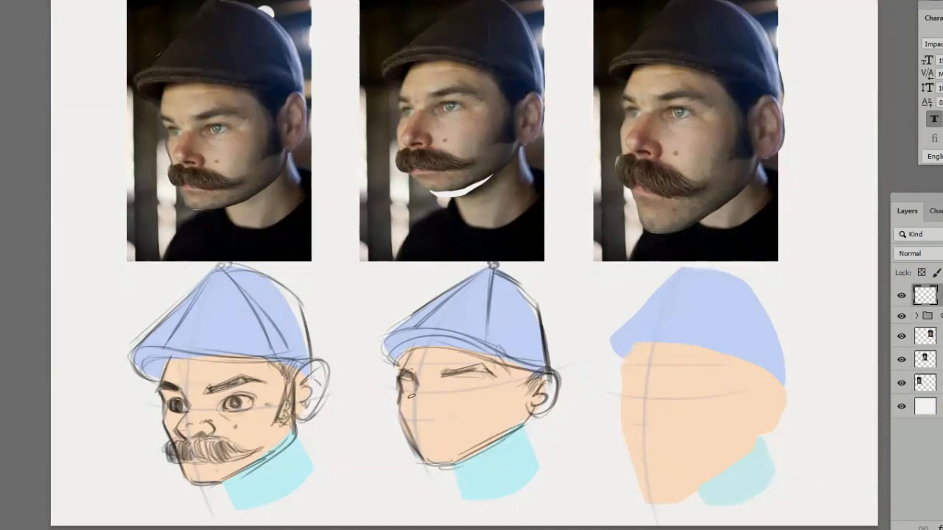
Draw the middle face's nose, eyes, moustache and sideburn, and reinforce its jawline.
mouse_move(411, 396)
mouse_down()
mouse_move(409, 423)
mouse_move(446, 405)
mouse_up()
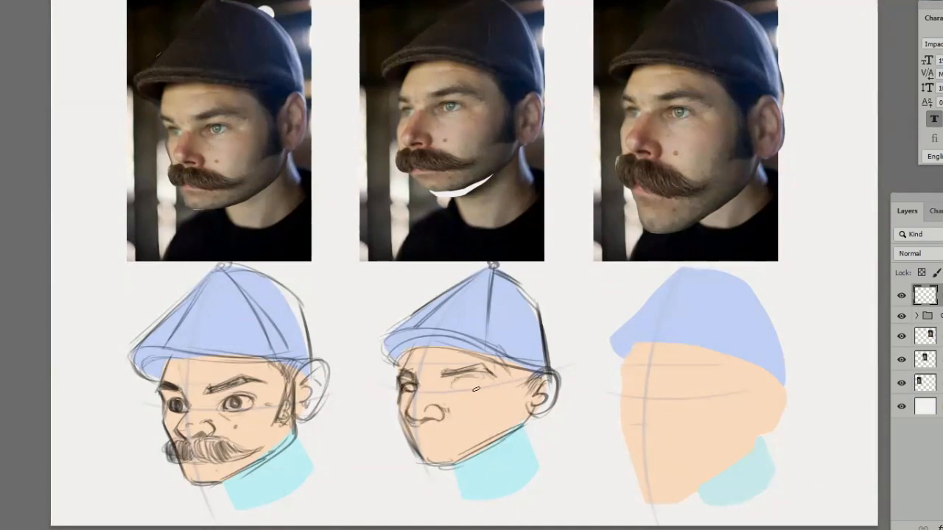
drag(476, 389, 454, 380)
drag(416, 446, 402, 430)
mouse_move(432, 424)
mouse_down()
mouse_move(464, 422)
mouse_move(423, 440)
mouse_up()
mouse_move(431, 428)
mouse_down()
mouse_move(475, 438)
mouse_move(492, 429)
mouse_up()
mouse_move(435, 436)
mouse_down()
mouse_move(405, 444)
mouse_move(495, 425)
mouse_up()
drag(509, 365, 520, 398)
drag(526, 381, 509, 414)
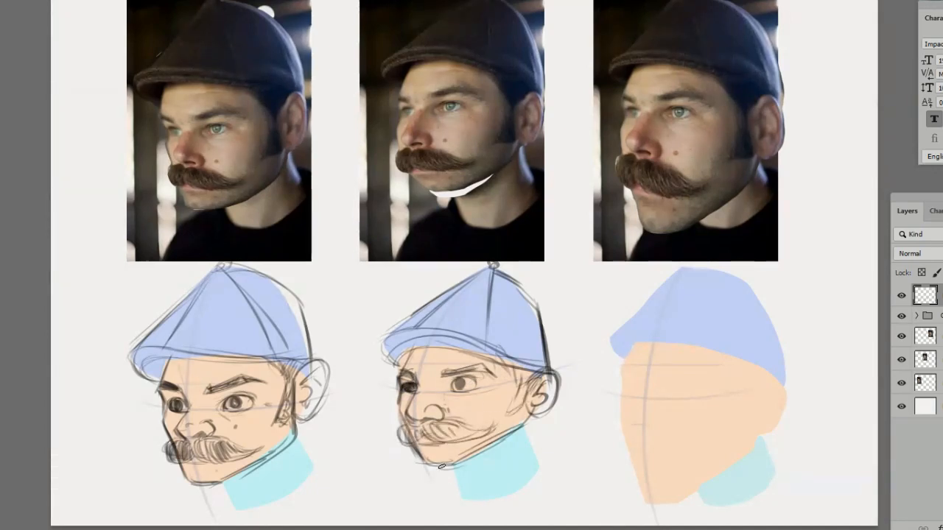
drag(482, 447, 514, 430)
Sketch the third head's flat cap with its brim, crown outline, seams and top button, undoing unsatisfactory strokes.
drag(691, 379, 504, 394)
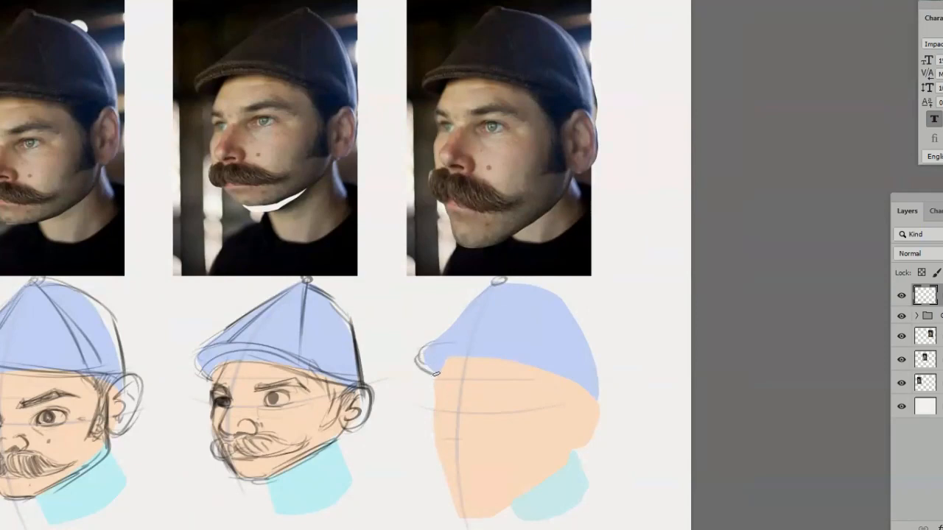
drag(436, 373, 561, 375)
mouse_move(436, 340)
mouse_down()
mouse_move(441, 373)
mouse_move(571, 374)
mouse_up()
mouse_move(422, 355)
mouse_down()
mouse_move(551, 366)
mouse_move(488, 291)
mouse_up()
mouse_move(499, 286)
mouse_down()
mouse_move(592, 300)
mouse_move(603, 416)
mouse_up()
mouse_move(478, 316)
mouse_down()
mouse_move(491, 290)
mouse_move(447, 349)
mouse_up()
drag(499, 288, 532, 361)
drag(555, 299, 579, 374)
drag(590, 380, 606, 401)
key(ctrl+alt+z)
key(ctrl+alt+z)
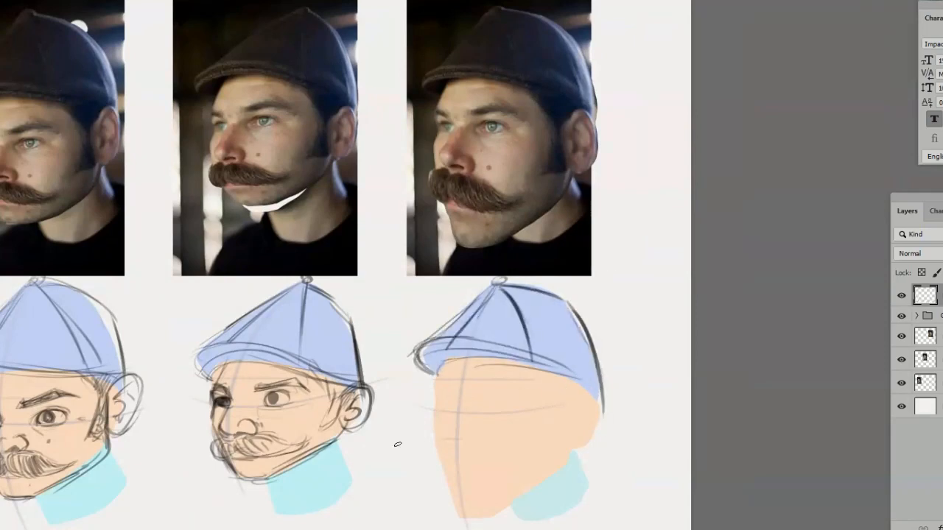
Sketch the third head's face contour, long angular jaw and ear.
mouse_move(434, 368)
mouse_down()
mouse_move(445, 479)
mouse_move(493, 516)
mouse_move(582, 447)
mouse_up()
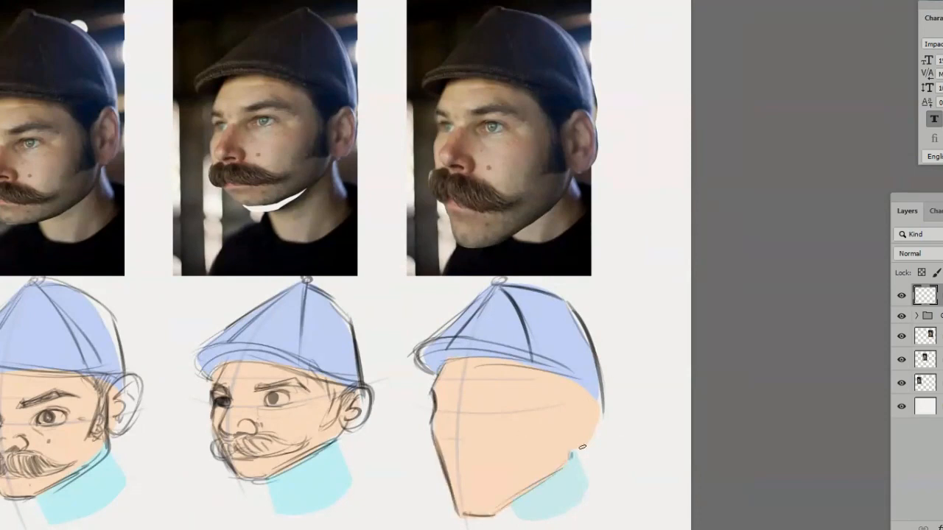
mouse_move(593, 388)
mouse_down()
mouse_move(599, 431)
mouse_move(572, 422)
mouse_up()
mouse_move(588, 391)
mouse_down()
mouse_move(569, 419)
mouse_move(579, 439)
mouse_up()
drag(587, 402, 577, 432)
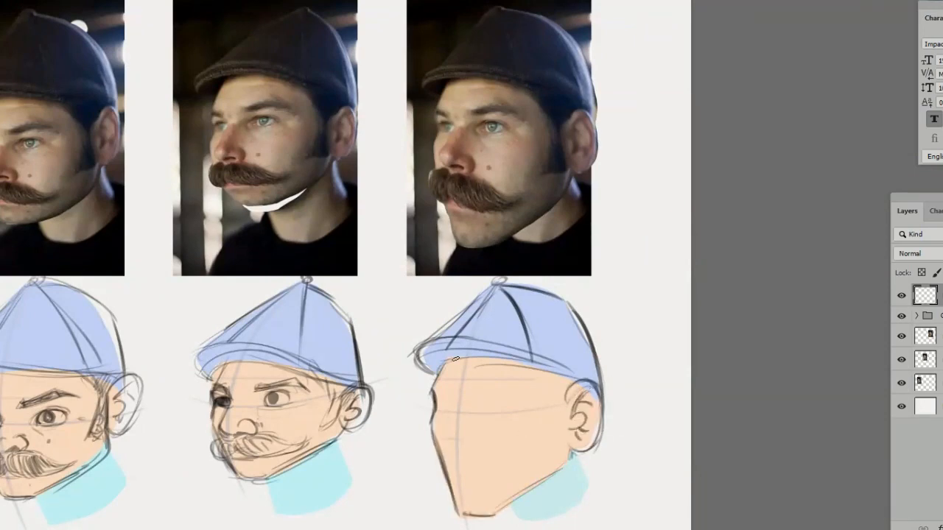
Draw the third face's brows, nose and eyes.
drag(482, 389, 538, 381)
drag(481, 388, 505, 382)
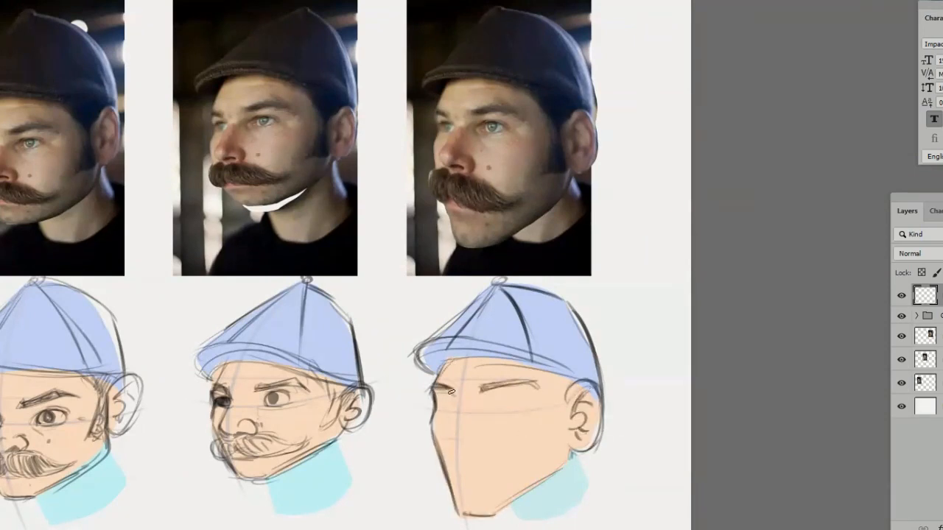
drag(452, 393, 442, 443)
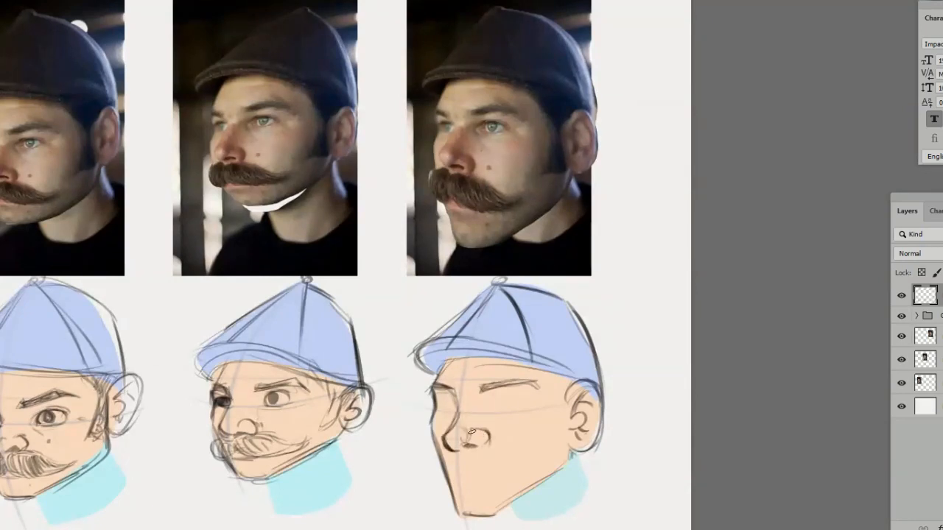
mouse_move(489, 407)
mouse_down()
mouse_move(520, 404)
mouse_move(512, 407)
mouse_move(514, 398)
mouse_move(503, 418)
mouse_up()
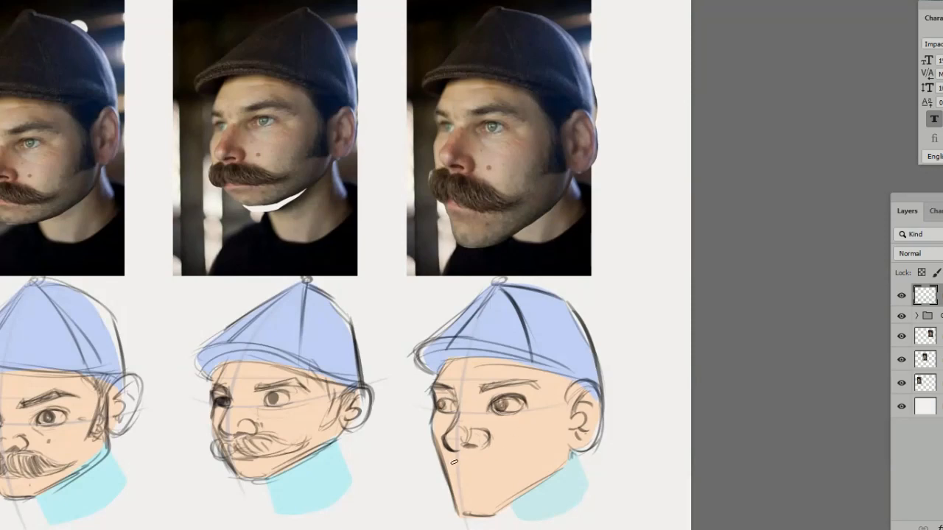
Draw the third face's large bushy moustache and shade the sideburn in front of the ear.
mouse_move(452, 448)
mouse_down()
mouse_move(421, 478)
mouse_move(469, 476)
mouse_move(522, 453)
mouse_move(494, 461)
mouse_move(541, 481)
mouse_up()
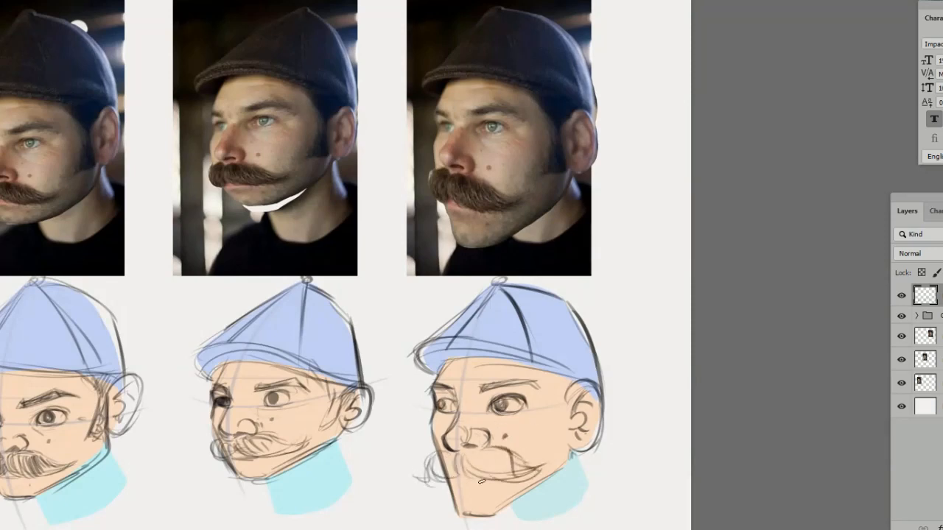
mouse_move(490, 457)
mouse_down()
mouse_move(454, 480)
mouse_move(521, 469)
mouse_up()
drag(461, 447, 429, 479)
drag(481, 451, 513, 454)
drag(553, 371, 544, 420)
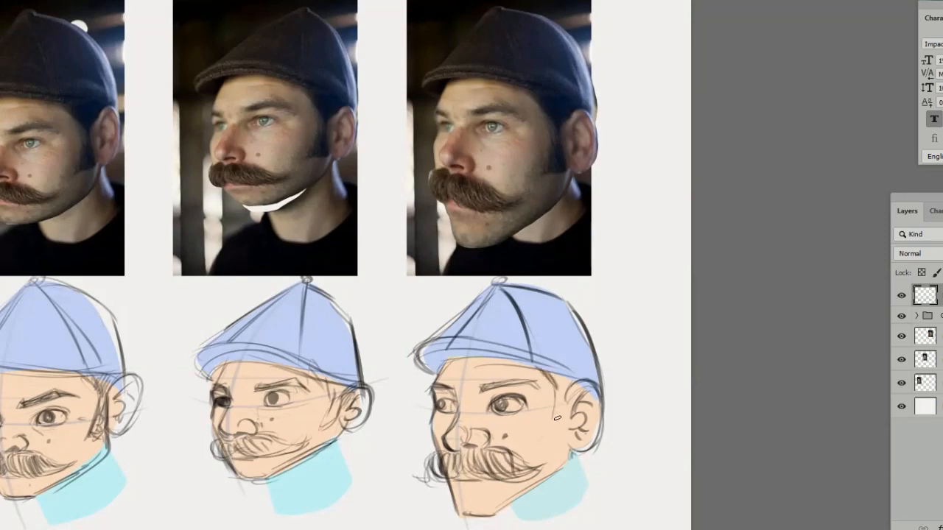
mouse_move(564, 386)
mouse_down()
mouse_move(559, 418)
mouse_move(561, 375)
mouse_up()
Hide the coloured shapes group and the three warped reference photos, leaving only the line sketches on the plain background.
click(902, 316)
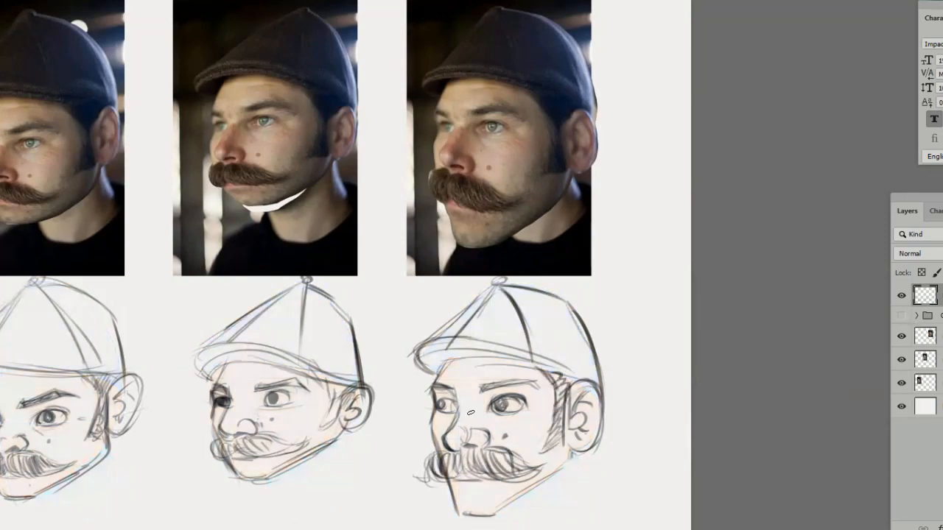
key(z)
alt+click(469, 419)
alt+click(470, 420)
click(471, 449)
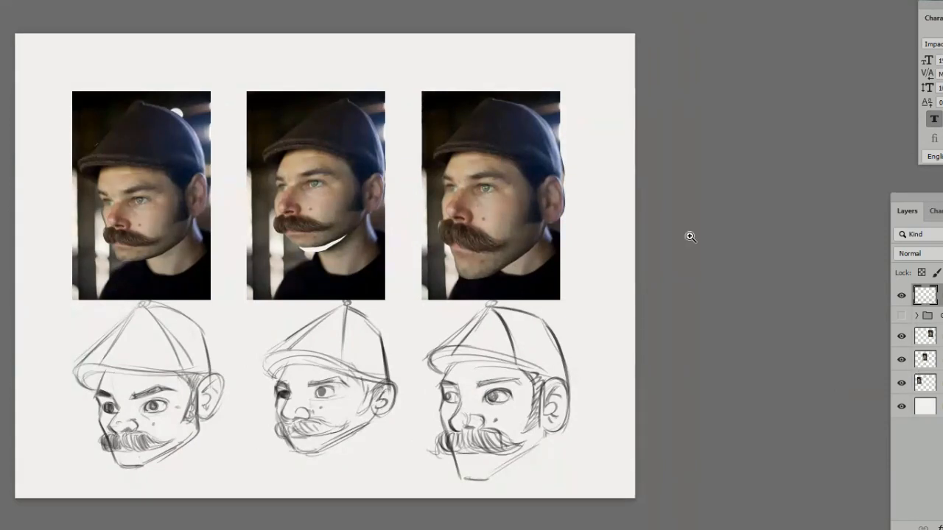
drag(901, 336, 902, 383)
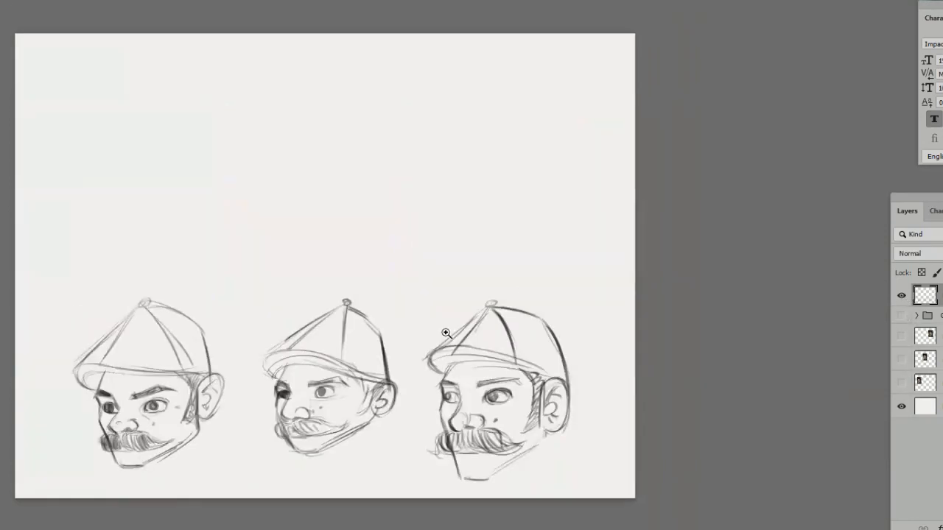
Move the three sketches to the top of the canvas and place the original portrait photo below the first one.
mouse_move(478, 426)
mouse_down()
mouse_move(461, 189)
mouse_move(501, 177)
mouse_move(485, 184)
mouse_up()
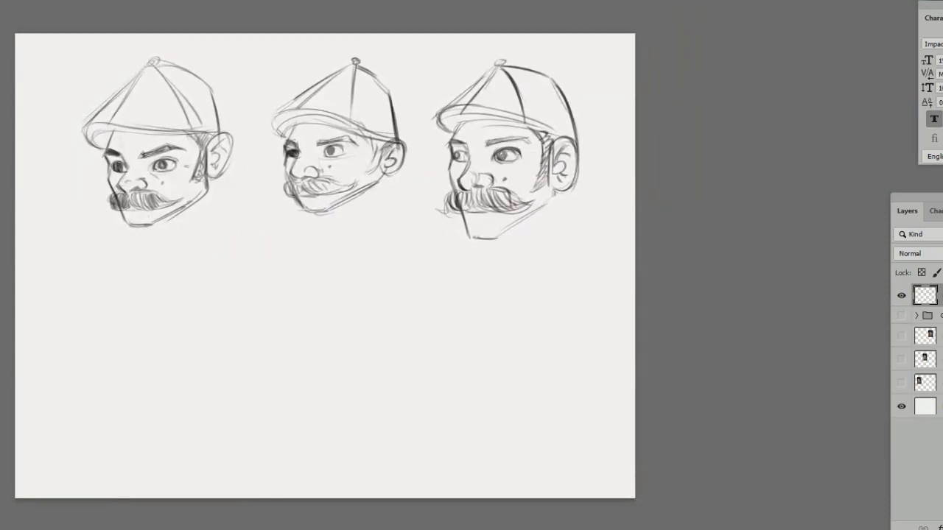
key(Return)
drag(397, 366, 267, 443)
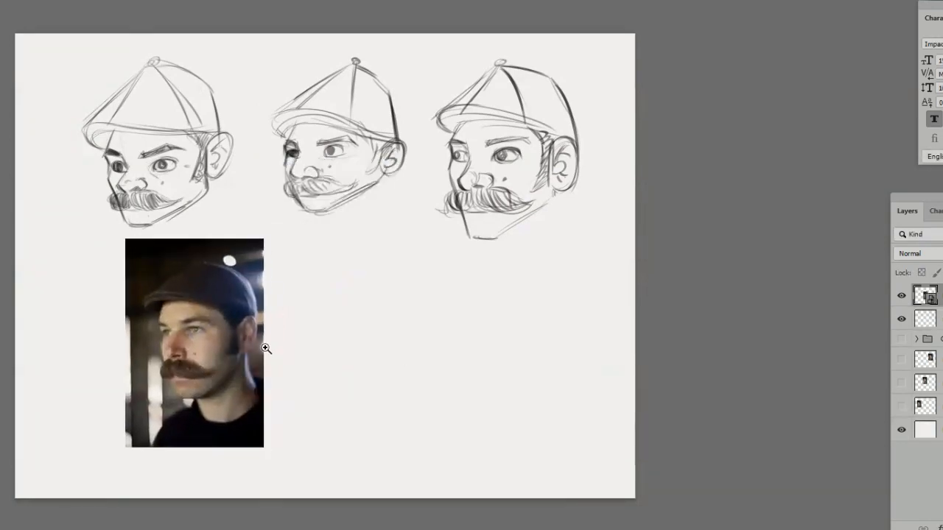
ctrl+click(271, 347)
mouse_move(403, 346)
mouse_down()
mouse_move(397, 320)
mouse_move(397, 336)
mouse_up()
drag(244, 374, 225, 378)
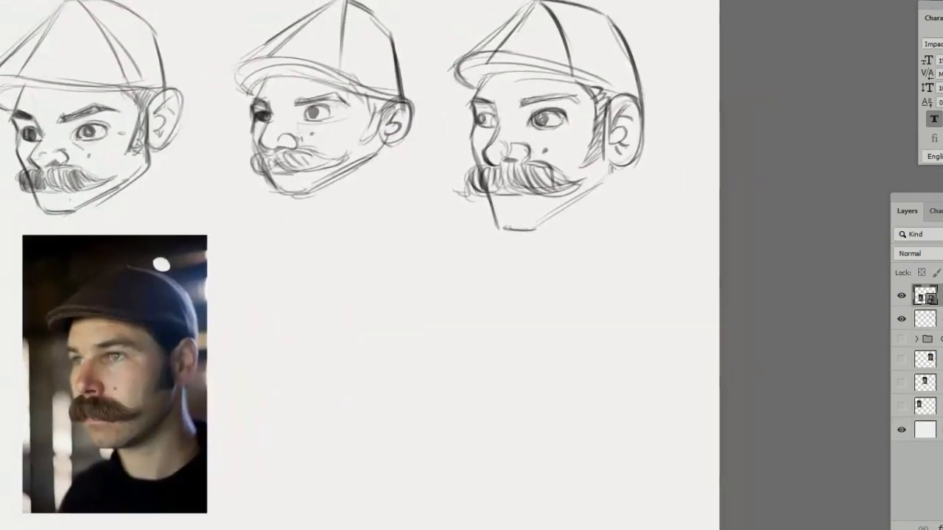
Rasterize the original portrait photo's layer.
right_click(939, 295)
click(811, 297)
click(901, 296)
click(902, 295)
drag(327, 347, 339, 357)
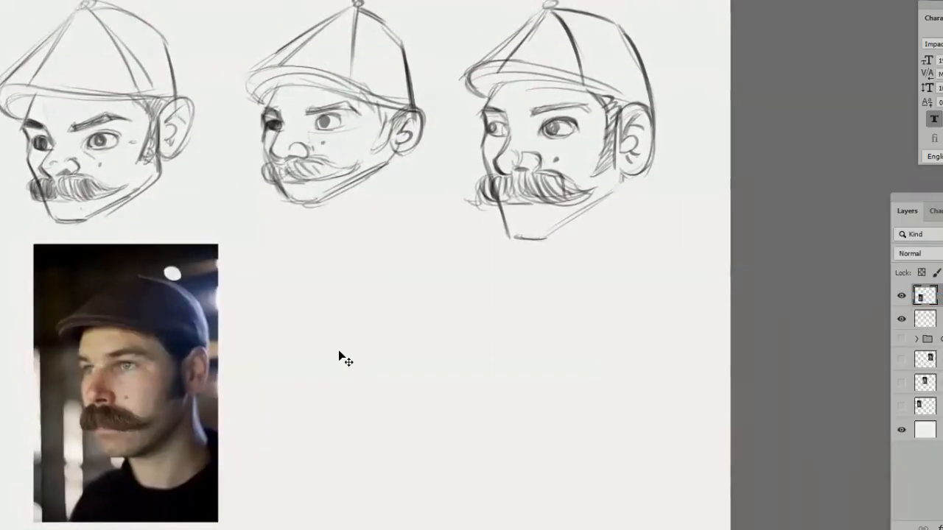
Add a new empty layer directly above the layer with the three line sketches.
click(925, 319)
click(901, 319)
click(902, 319)
key(ctrl+shift+alt+n)
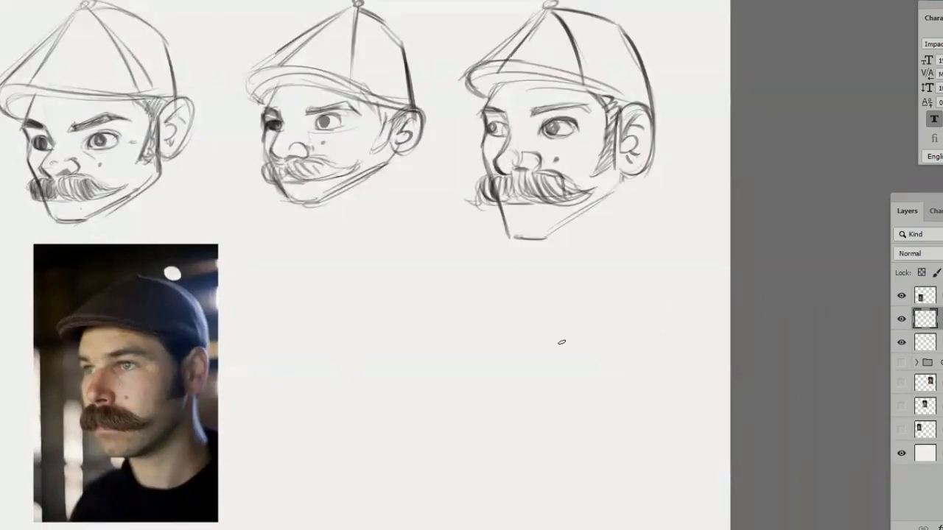
Copy the third face sketch onto its own layer and place the copy beside the portrait photo.
click(925, 341)
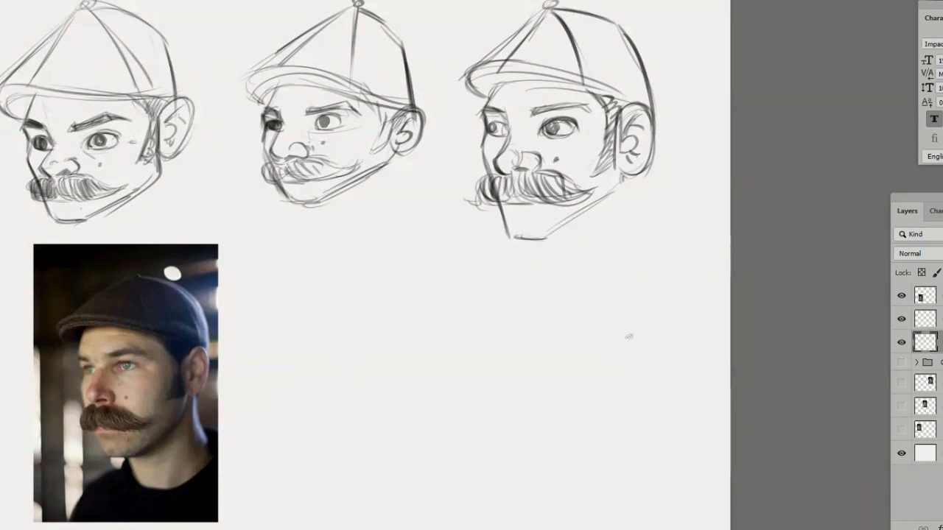
drag(712, 172, 667, 237)
key(ctrl+j)
mouse_move(592, 190)
mouse_down()
mouse_move(467, 418)
mouse_move(441, 414)
mouse_up()
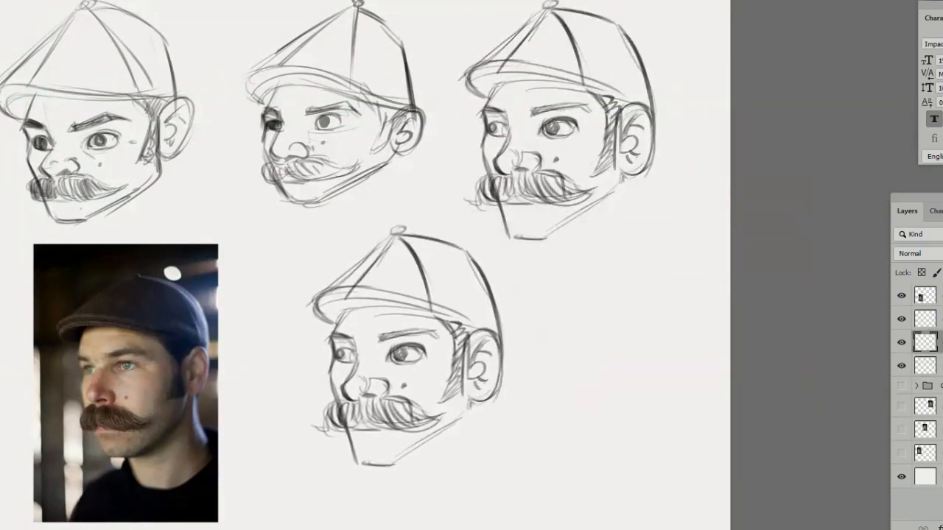
Fade the copied sketch to 30% opacity and adjust its position beside the photo.
key(3)
drag(728, 349, 727, 254)
drag(531, 319, 536, 340)
drag(582, 316, 590, 347)
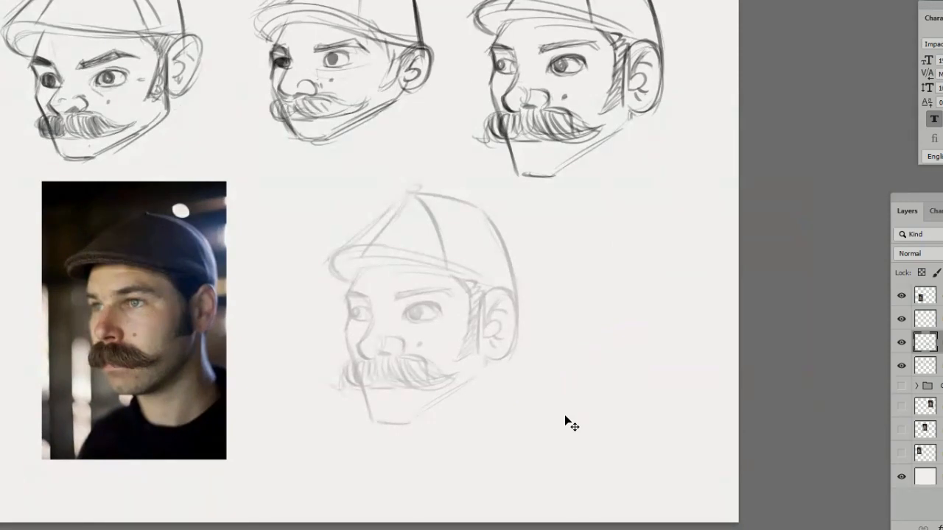
Check the layers one by one and hide all sketch layers, leaving only the portrait photo on the plain background.
click(901, 295)
click(901, 342)
click(902, 320)
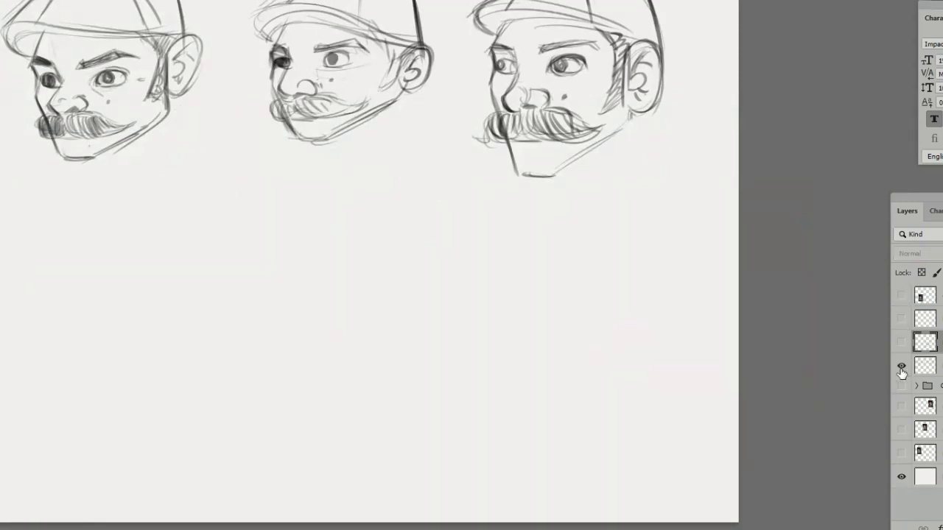
click(901, 366)
click(901, 341)
click(901, 319)
click(932, 320)
click(936, 337)
click(929, 321)
click(901, 343)
click(901, 319)
click(901, 295)
click(925, 296)
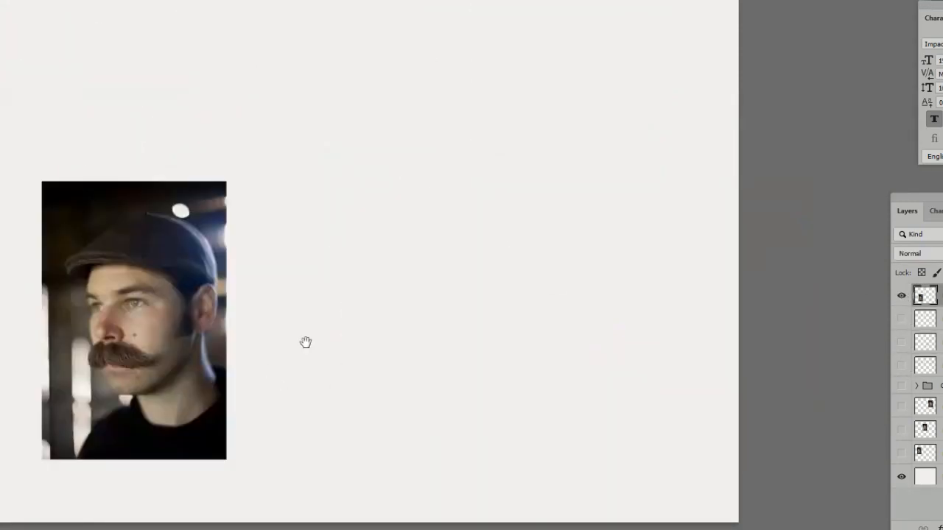
Show the faded sketch copy again and arrange it next to the portrait photo as a drawing guide.
drag(305, 344, 360, 413)
drag(267, 461, 278, 348)
click(901, 342)
drag(543, 471, 598, 308)
drag(271, 389, 280, 370)
click(931, 341)
drag(763, 337, 751, 330)
drag(752, 330, 677, 351)
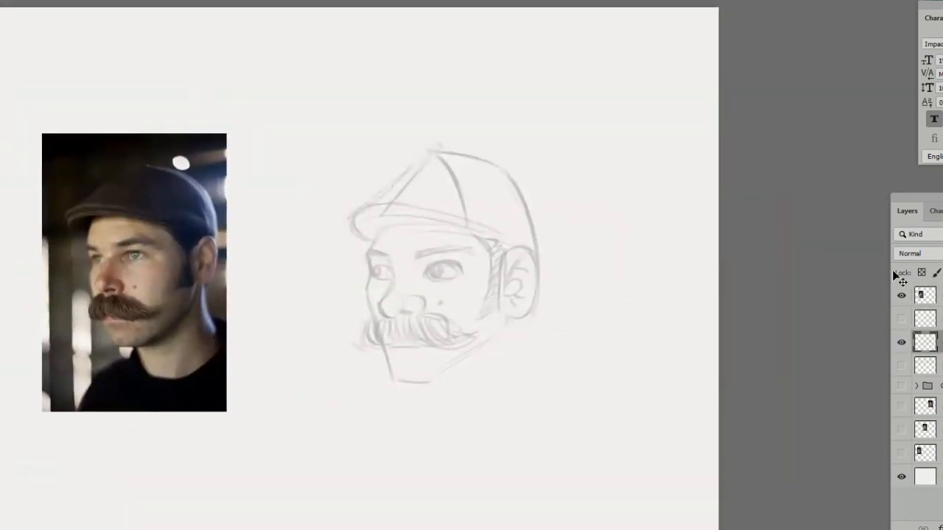
Lower the guide sketch to 20% opacity, then show and select the empty layer above it for the refined drawing.
click(901, 319)
click(931, 319)
click(931, 341)
key(2)
click(931, 319)
ctrl+click(703, 294)
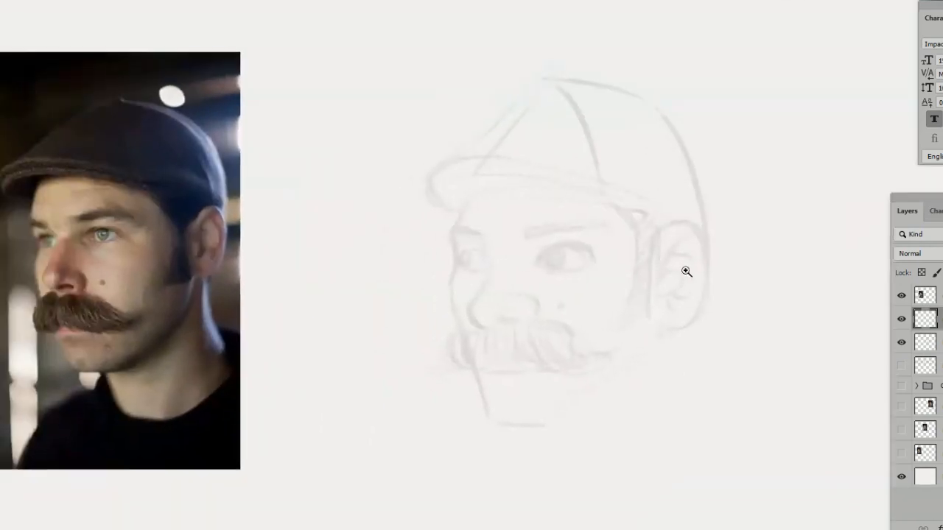
Draw the cap's front slope from the crown to the brim tip and the brim's rounded front edge with the Brush.
key(b)
drag(554, 77, 386, 174)
key(ctrl+z)
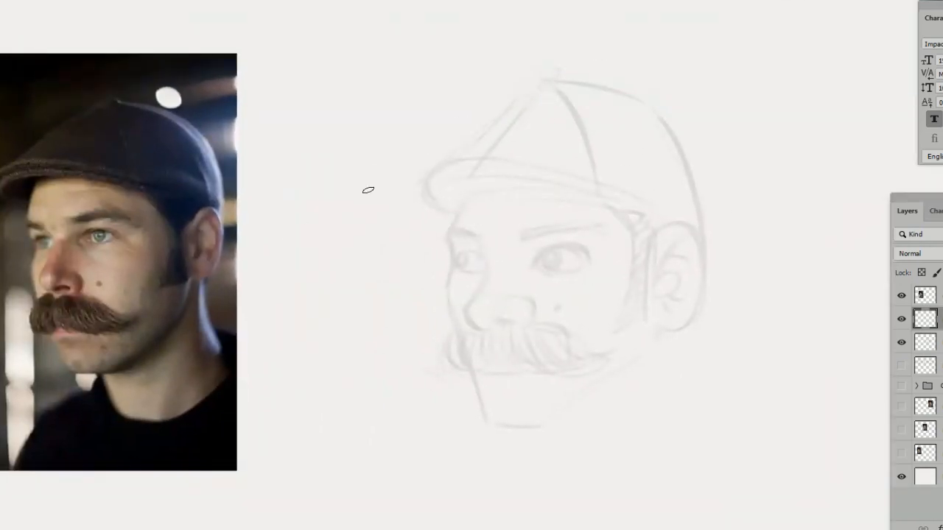
mouse_move(545, 84)
mouse_down()
mouse_move(428, 156)
mouse_move(445, 231)
mouse_up()
key(ctrl+z)
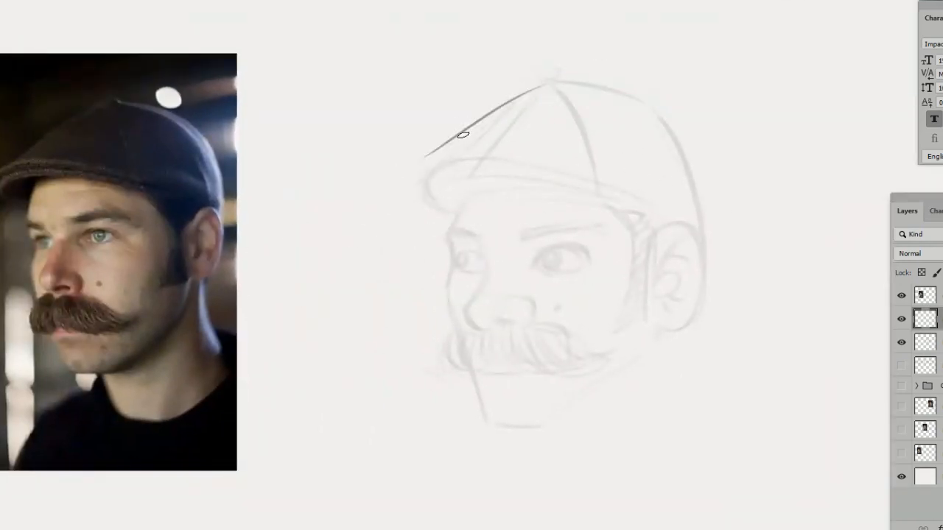
drag(463, 135, 397, 214)
key(ctrl+z)
key(ctrl+z)
drag(551, 82, 367, 179)
key(ctrl+z)
mouse_move(554, 79)
mouse_down()
mouse_move(398, 170)
mouse_move(386, 164)
mouse_move(450, 218)
mouse_up()
key(ctrl+z)
Draw the brim's long upper edge and the inner underside curve running back towards the ear.
mouse_move(387, 164)
mouse_down()
mouse_move(522, 164)
mouse_move(613, 182)
mouse_up()
key(ctrl+z)
key(ctrl+z)
drag(387, 164, 624, 200)
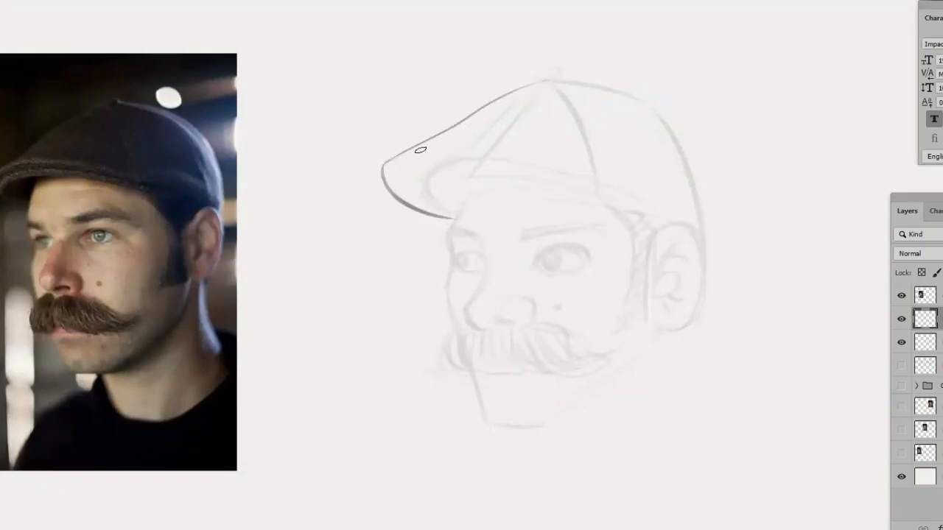
drag(421, 151, 714, 224)
key(ctrl+z)
drag(387, 164, 703, 210)
key(ctrl+z)
drag(399, 198, 503, 183)
key(ctrl+z)
mouse_move(434, 214)
mouse_down()
mouse_move(413, 167)
mouse_move(682, 214)
mouse_up()
key(ctrl+z)
drag(402, 177, 703, 212)
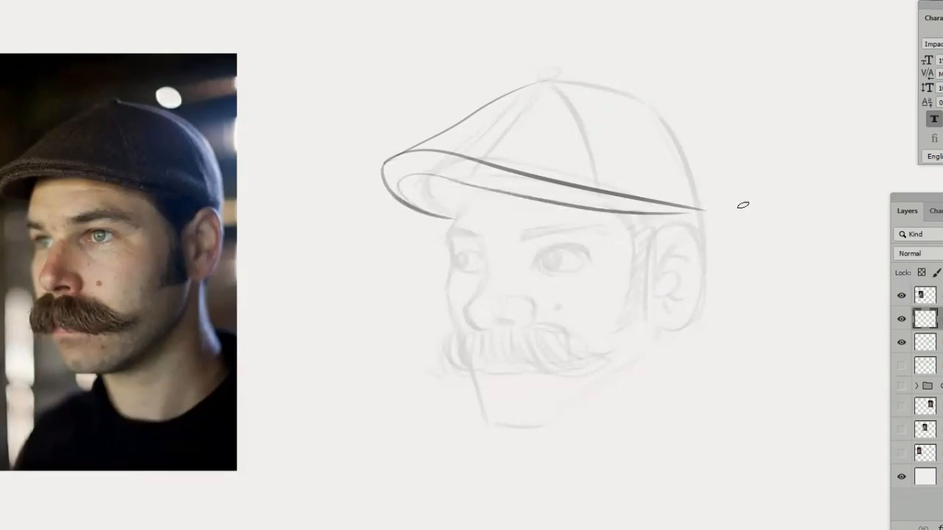
key(ctrl+z)
drag(467, 186, 704, 213)
key(ctrl+z)
drag(467, 185, 686, 216)
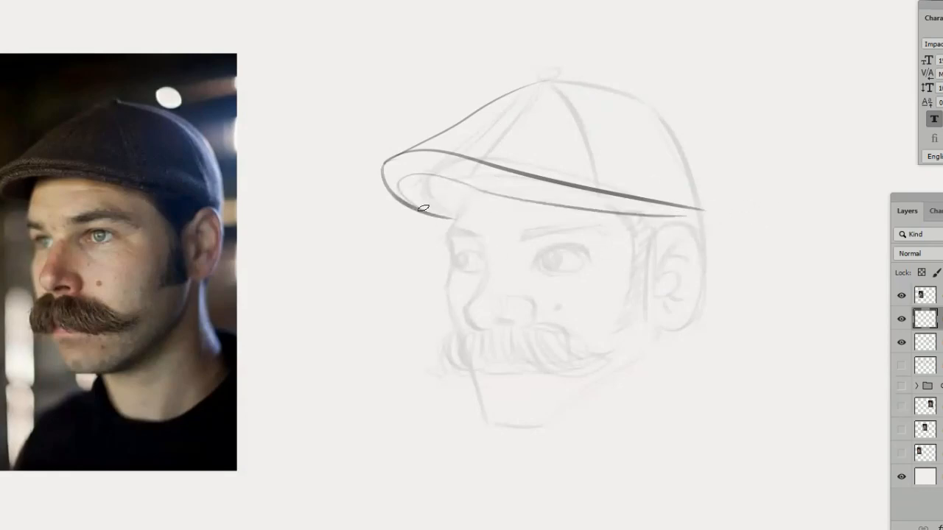
drag(417, 176, 495, 192)
Draw the cap's top and back outline, the crown button and the curved side seam.
mouse_move(465, 151)
mouse_down()
mouse_move(528, 86)
mouse_move(654, 103)
mouse_up()
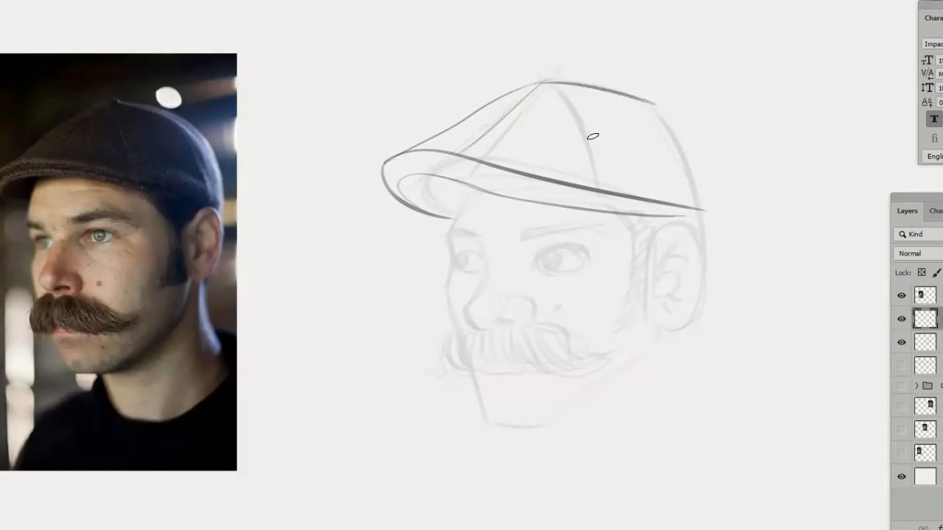
mouse_move(700, 247)
mouse_down()
mouse_move(680, 141)
mouse_move(659, 104)
mouse_up()
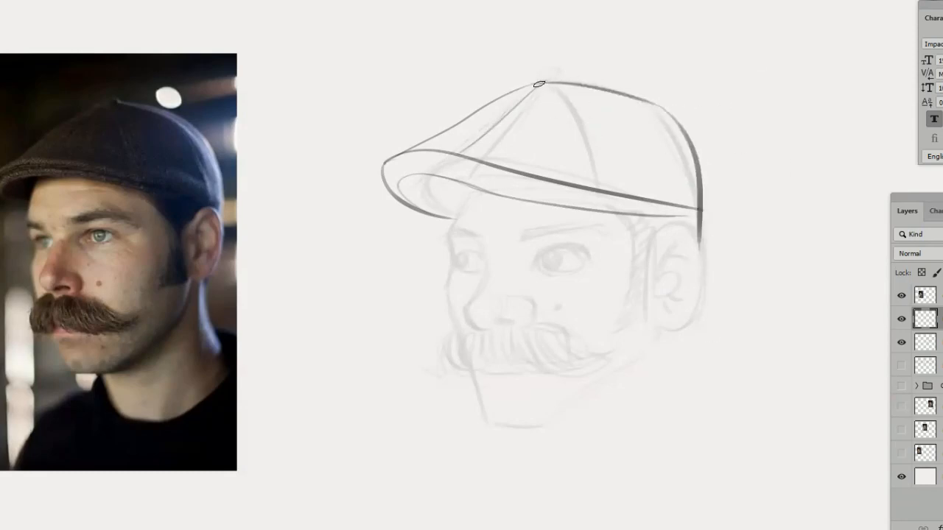
drag(566, 88, 619, 196)
key(ctrl+z)
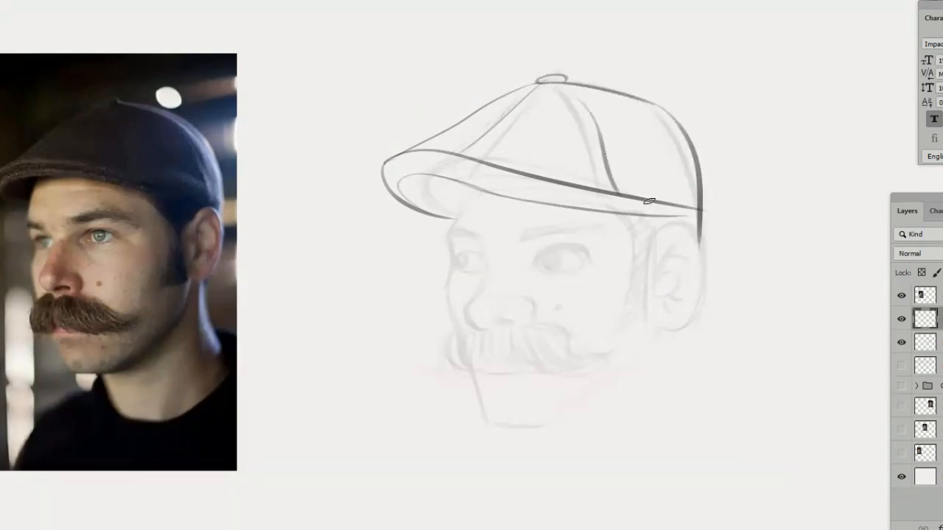
Draw the far side of the face from the forehead past the brow and cheekbone down to the chin.
drag(596, 232, 596, 206)
mouse_move(472, 161)
mouse_down()
mouse_move(421, 251)
mouse_move(442, 212)
mouse_move(441, 262)
mouse_up()
key(ctrl+z)
key(ctrl+z)
mouse_move(440, 214)
mouse_down()
mouse_move(437, 276)
mouse_move(449, 251)
mouse_move(452, 320)
mouse_up()
key(ctrl+z)
key(ctrl+z)
mouse_move(450, 244)
mouse_down()
mouse_move(441, 279)
mouse_move(492, 410)
mouse_up()
key(ctrl+z)
mouse_move(442, 274)
mouse_down()
mouse_move(484, 390)
mouse_move(495, 402)
mouse_move(557, 402)
mouse_up()
key(ctrl+z)
Draw the jaw line from the chin up to the angular corner below the ear.
mouse_move(495, 401)
mouse_down()
mouse_move(566, 403)
mouse_move(654, 291)
mouse_up()
key(ctrl+z)
key(ctrl+z)
mouse_move(565, 401)
mouse_down()
mouse_move(667, 291)
mouse_move(649, 357)
mouse_up()
key(ctrl+z)
key(ctrl+z)
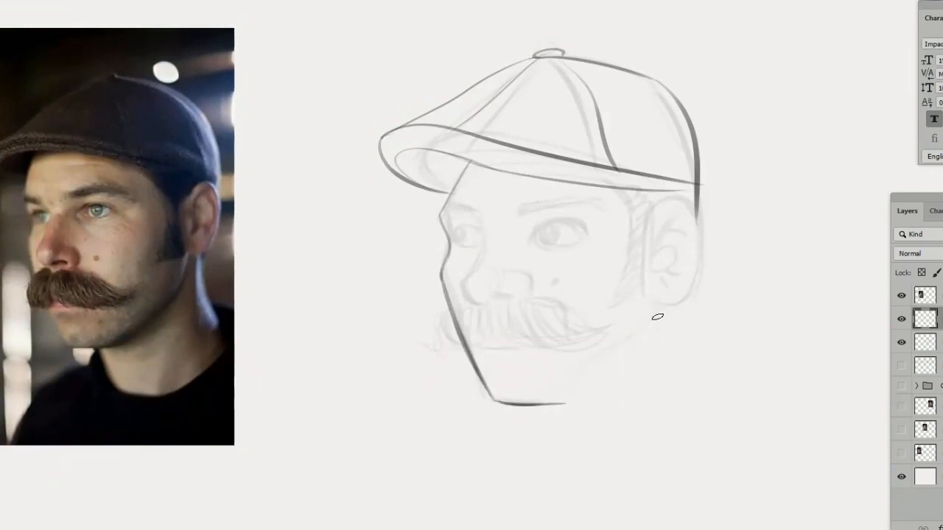
key(ctrl+z)
mouse_move(569, 393)
mouse_down()
mouse_move(664, 290)
mouse_move(655, 315)
mouse_up()
drag(653, 321, 560, 402)
key(ctrl+z)
key(ctrl+z)
drag(658, 282, 656, 318)
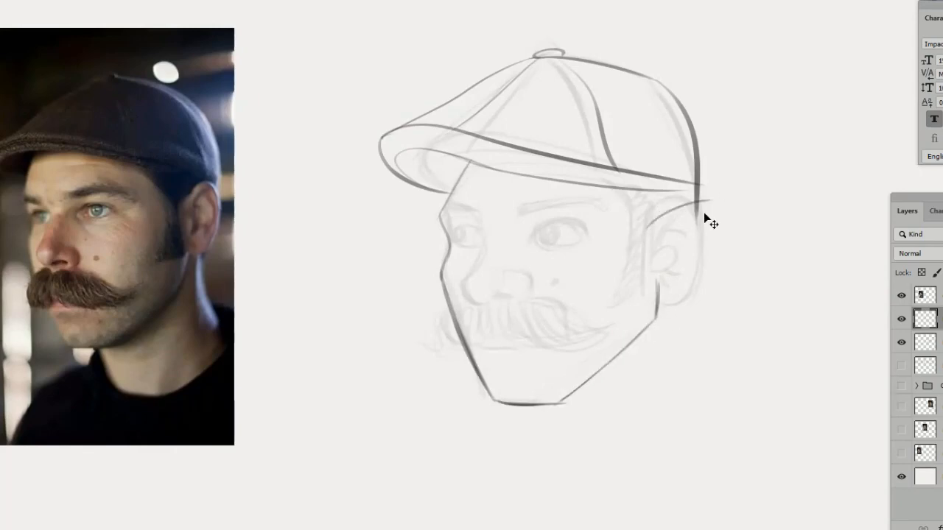
Draw the ear's outer outline tucked under the cap, redoing the strokes until the shape fits.
key(ctrl+z)
key(ctrl+z)
mouse_move(714, 193)
mouse_down()
mouse_move(721, 286)
mouse_move(687, 286)
mouse_move(663, 297)
mouse_move(673, 302)
mouse_move(650, 277)
mouse_up()
key(ctrl+z)
key(ctrl+z)
key(ctrl+z)
key(ctrl+z)
key(ctrl+z)
mouse_move(707, 192)
mouse_down()
mouse_move(694, 288)
mouse_move(706, 285)
mouse_move(654, 281)
mouse_up()
key(ctrl+z)
key(ctrl+z)
key(ctrl+z)
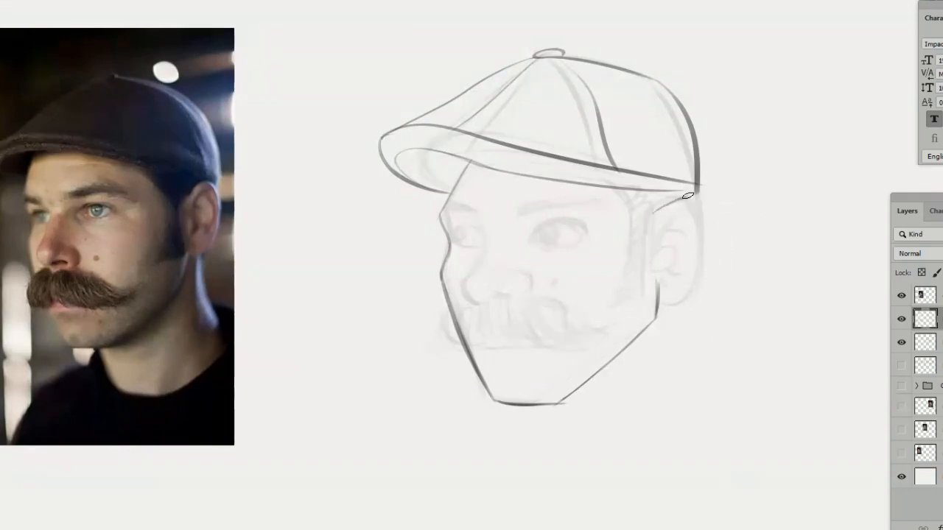
mouse_move(691, 196)
mouse_down()
mouse_move(710, 255)
mouse_move(665, 288)
mouse_up()
key(ctrl+z)
key(ctrl+z)
mouse_move(705, 221)
mouse_down()
mouse_move(661, 294)
mouse_move(669, 288)
mouse_up()
key(ctrl+z)
Draw the ear's inner folds and clean up the earlobe where it meets the jaw.
mouse_move(667, 242)
mouse_down()
mouse_move(682, 271)
mouse_move(691, 238)
mouse_up()
key(e)
key(b)
key(e)
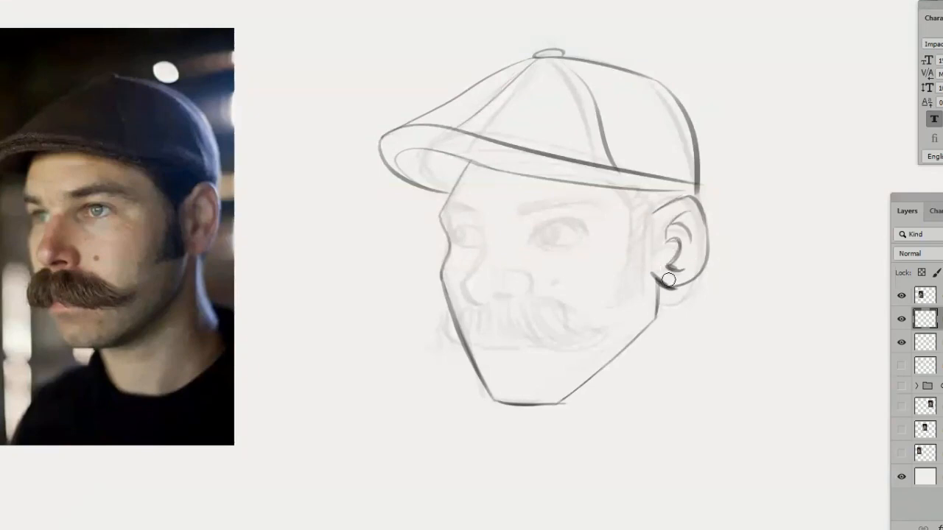
key(b)
mouse_move(667, 278)
mouse_down()
mouse_move(694, 281)
mouse_move(674, 293)
mouse_up()
drag(704, 269, 673, 295)
Draw and shade both eyebrows and add the bulbous nose with a dark nostril.
drag(442, 214, 475, 208)
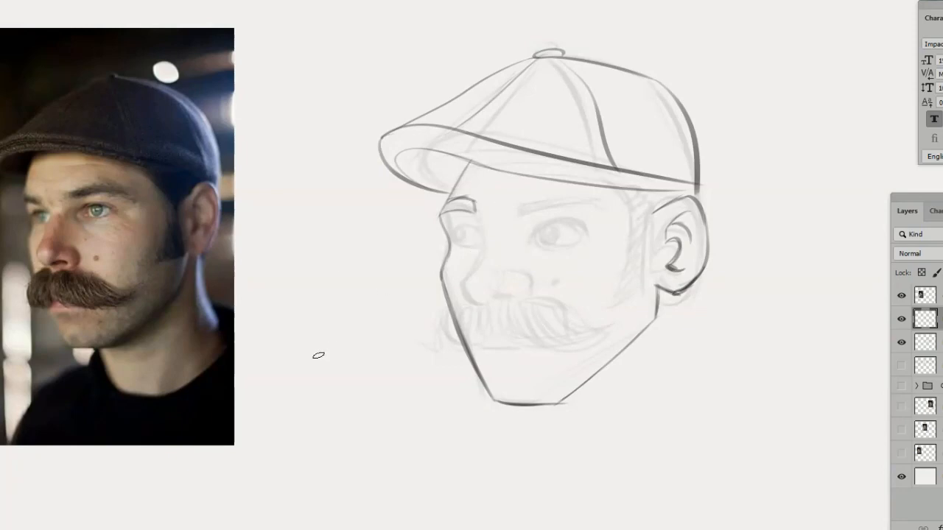
mouse_move(453, 203)
mouse_down()
mouse_move(475, 217)
mouse_move(563, 202)
mouse_move(606, 211)
mouse_up()
mouse_move(514, 218)
mouse_down()
mouse_move(563, 197)
mouse_move(601, 210)
mouse_up()
mouse_move(484, 227)
mouse_down()
mouse_move(459, 282)
mouse_move(474, 307)
mouse_up()
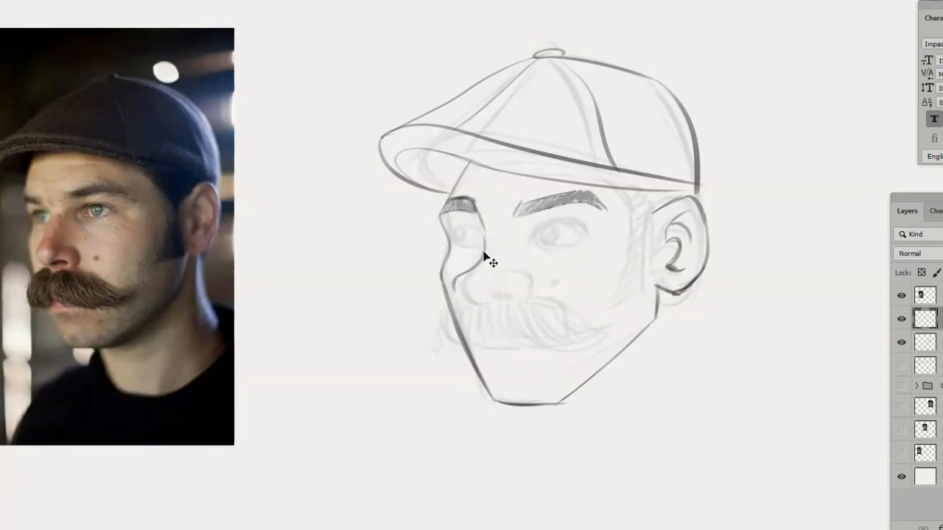
mouse_move(493, 270)
mouse_down()
mouse_move(498, 296)
mouse_move(531, 296)
mouse_up()
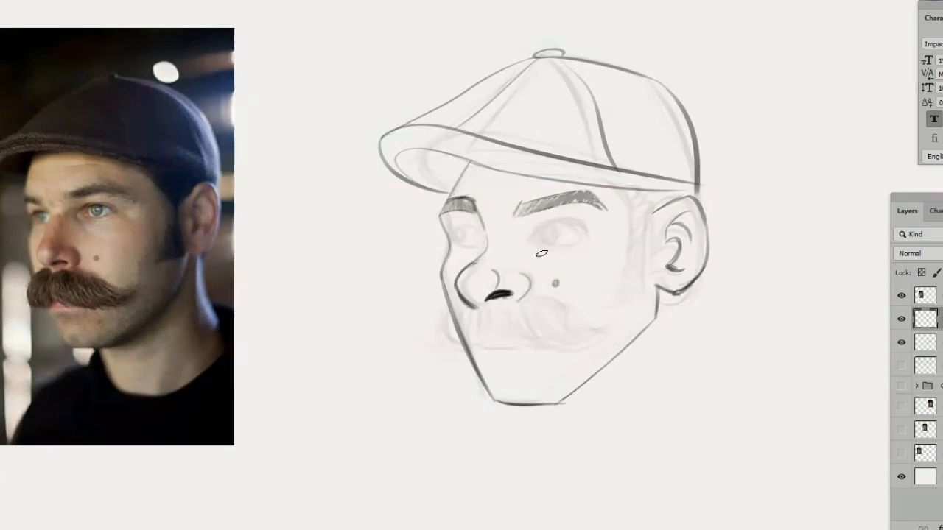
Draw the round outlines of both eyes.
drag(581, 222, 584, 230)
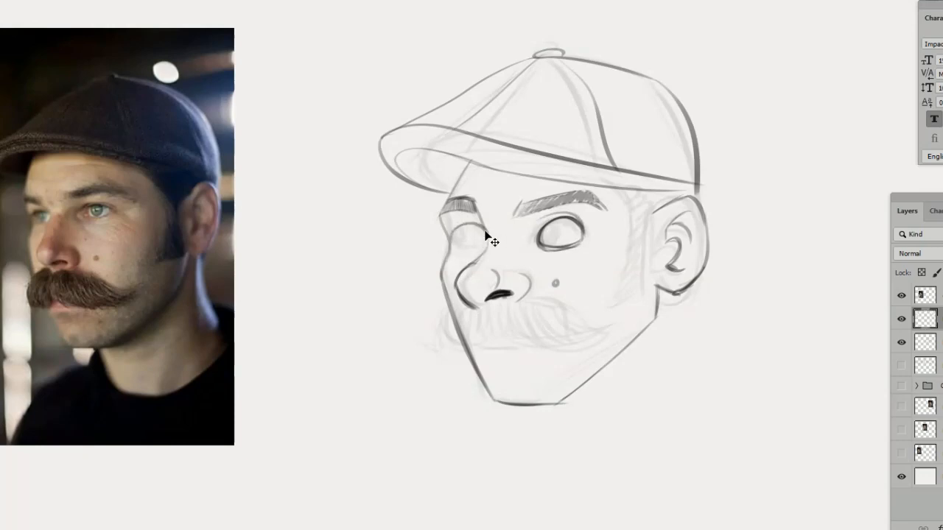
drag(468, 230, 473, 258)
mouse_move(551, 254)
mouse_down()
mouse_move(551, 240)
mouse_move(589, 236)
mouse_up()
key(b)
key(ctrl+z)
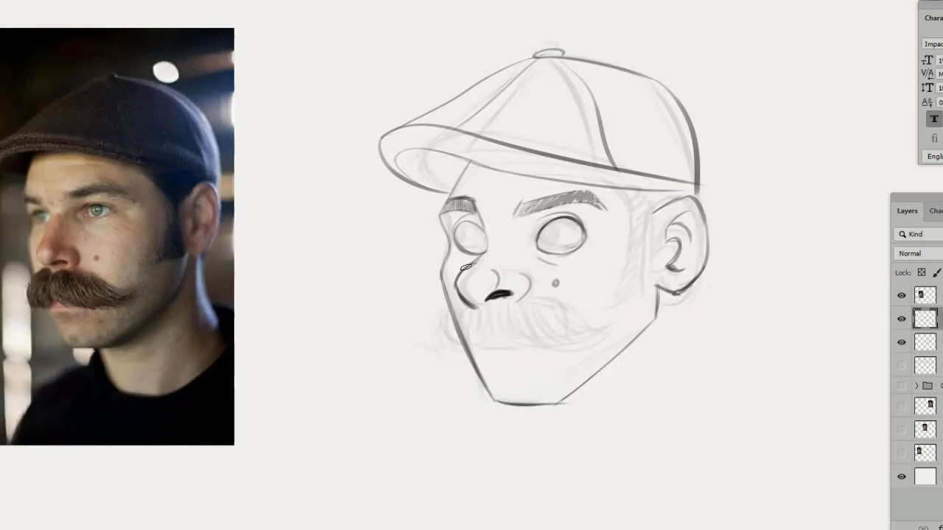
Draw the irises inside both eyes.
drag(459, 226, 471, 224)
drag(549, 225, 554, 241)
key(ctrl+z)
key(ctrl+alt+z)
key(ctrl+alt+z)
drag(469, 225, 474, 225)
key(ctrl+z)
key(ctrl+z)
mouse_move(555, 220)
mouse_down()
mouse_move(569, 227)
mouse_move(559, 230)
mouse_up()
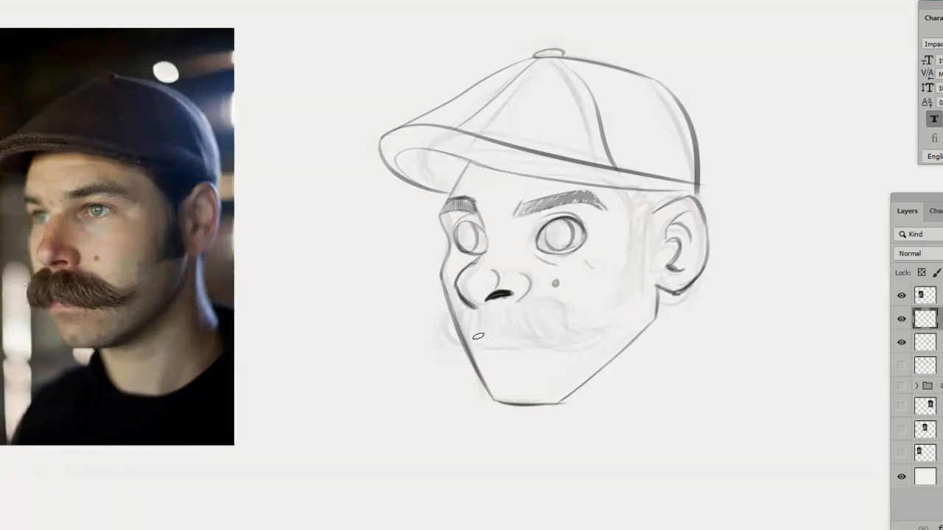
Outline the large two-lobed moustache with its curled tip and erase the face line running through it.
mouse_move(476, 308)
mouse_down()
mouse_move(444, 333)
mouse_move(462, 359)
mouse_move(541, 307)
mouse_move(558, 315)
mouse_move(530, 363)
mouse_move(505, 358)
mouse_move(588, 351)
mouse_up()
key(ctrl+z)
key(ctrl+z)
key(ctrl+z)
key(ctrl+z)
key(e)
mouse_move(461, 321)
mouse_down()
mouse_move(469, 351)
mouse_move(508, 358)
mouse_up()
key(b)
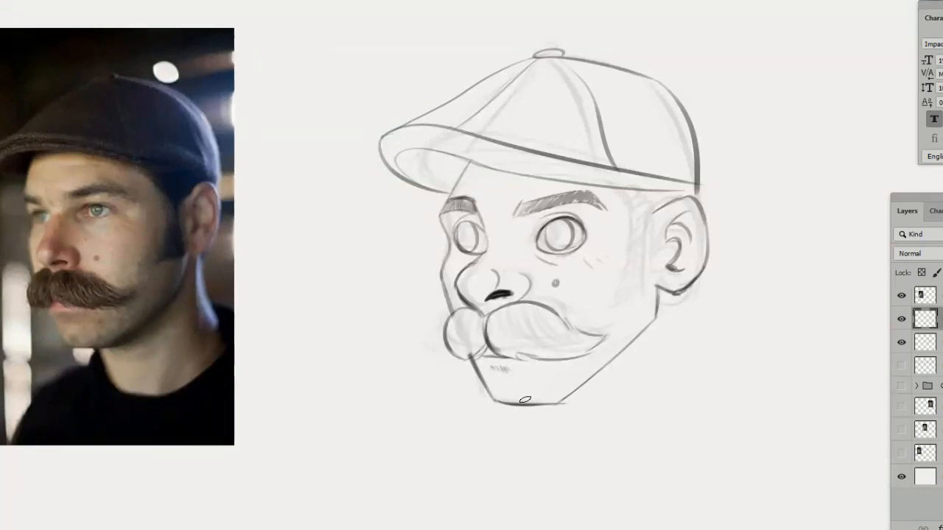
Outline the sideburn from the cap's edge down in front of the ear.
mouse_move(613, 183)
mouse_down()
mouse_move(643, 216)
mouse_move(623, 288)
mouse_up()
drag(641, 221, 614, 304)
mouse_move(655, 208)
mouse_down()
mouse_move(648, 295)
mouse_move(653, 221)
mouse_up()
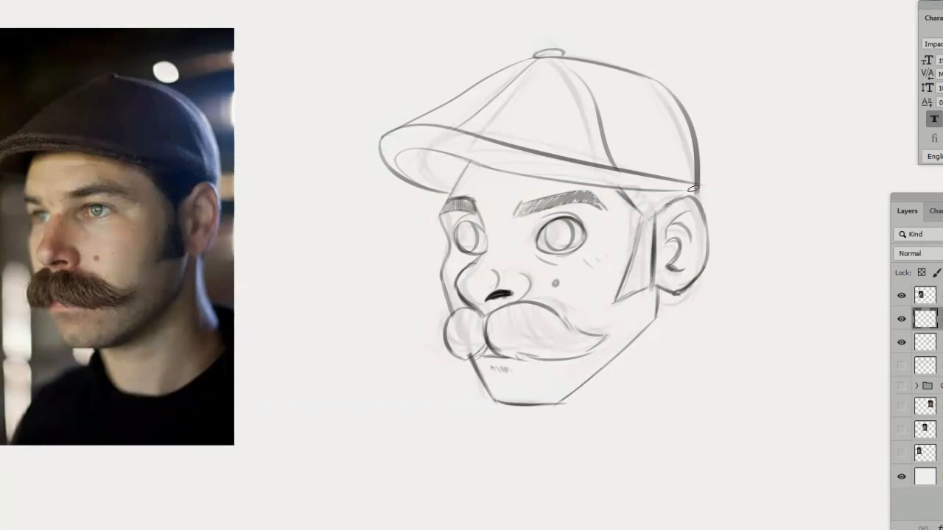
Draw the back and front neck lines and hatch stubble across the chin and jaw.
drag(674, 292, 703, 386)
mouse_move(685, 313)
mouse_down()
mouse_move(656, 268)
mouse_move(670, 382)
mouse_up()
key(ctrl+z)
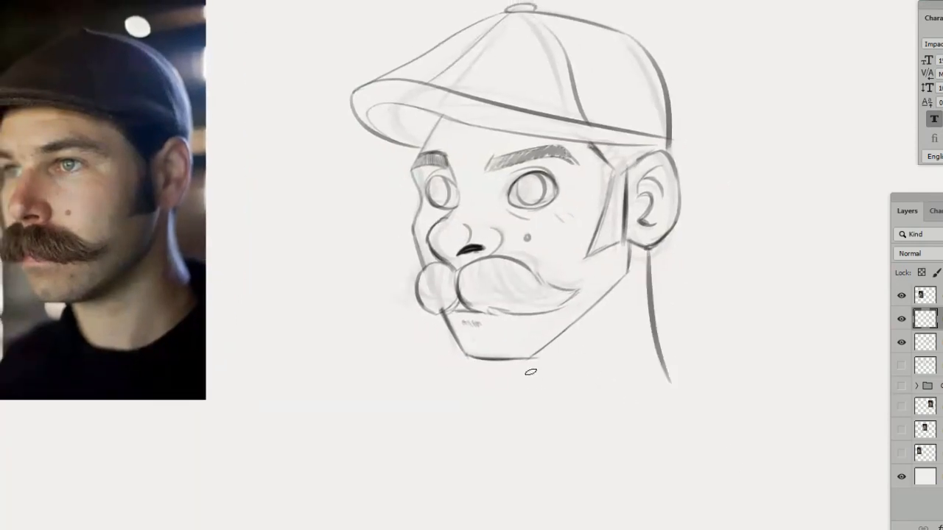
drag(526, 359, 529, 417)
drag(479, 321, 535, 351)
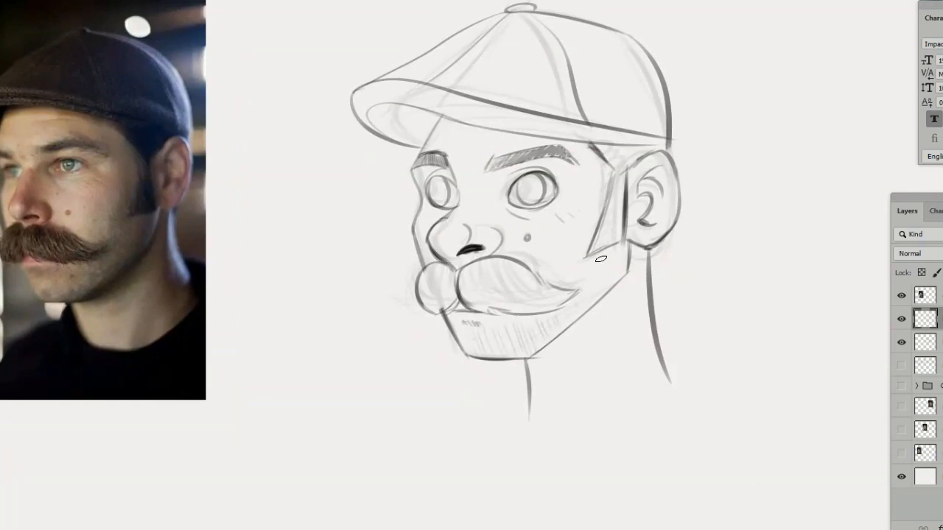
Hatch stubble on the jaw below the sideburn and draw the shoulder lines and the shirt's double-line collar.
drag(601, 254, 624, 267)
scroll(543, 361, down, 2)
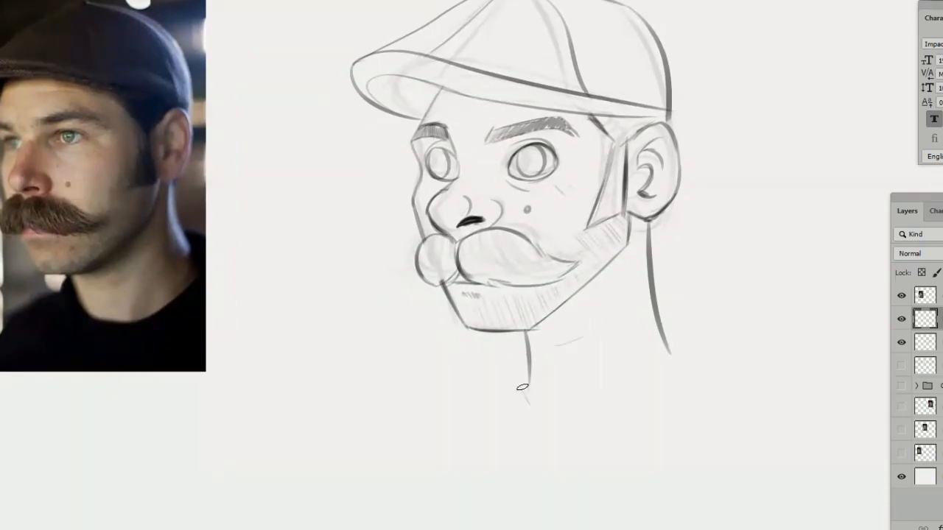
mouse_move(521, 389)
mouse_down()
mouse_move(671, 362)
mouse_move(444, 434)
mouse_up()
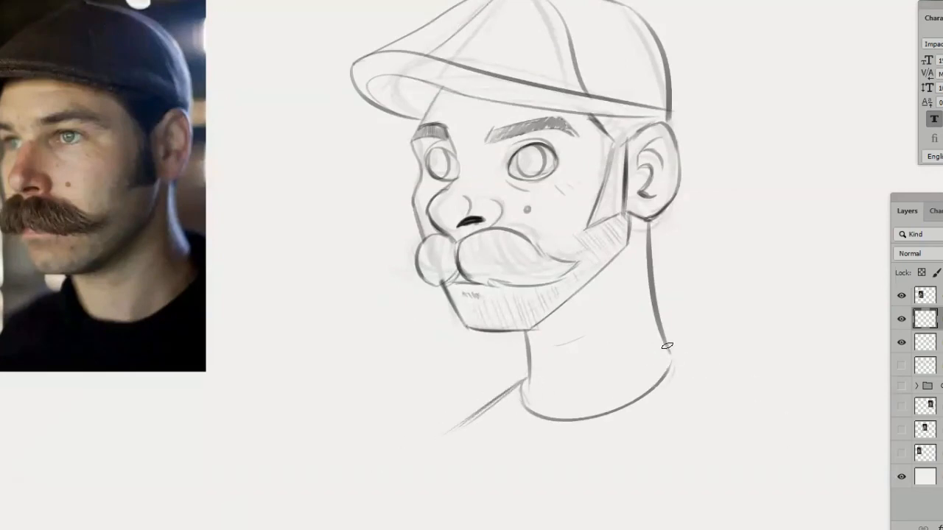
drag(667, 352, 791, 424)
drag(501, 404, 678, 368)
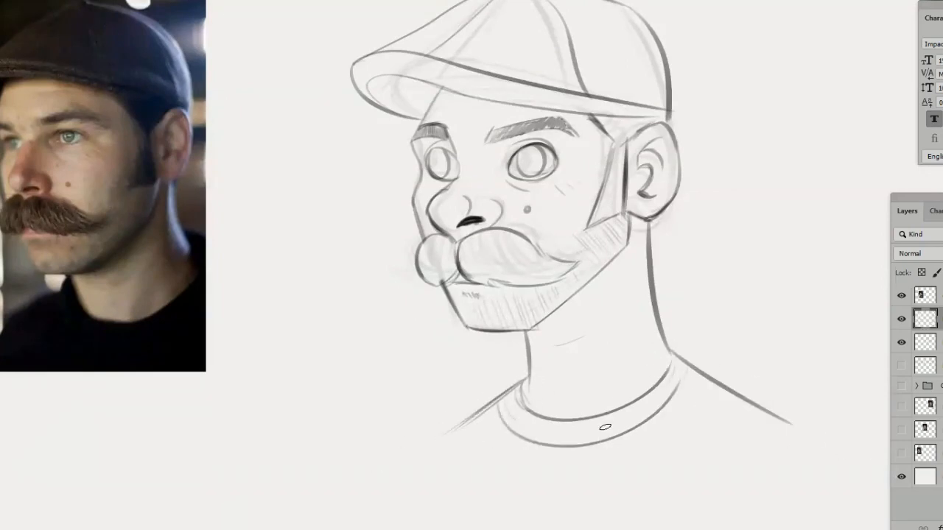
drag(616, 373, 612, 397)
Hide the faded guide sketch and darken the face contour beside the far eye.
click(901, 342)
alt+click(518, 372)
alt+click(519, 373)
ctrl+click(579, 362)
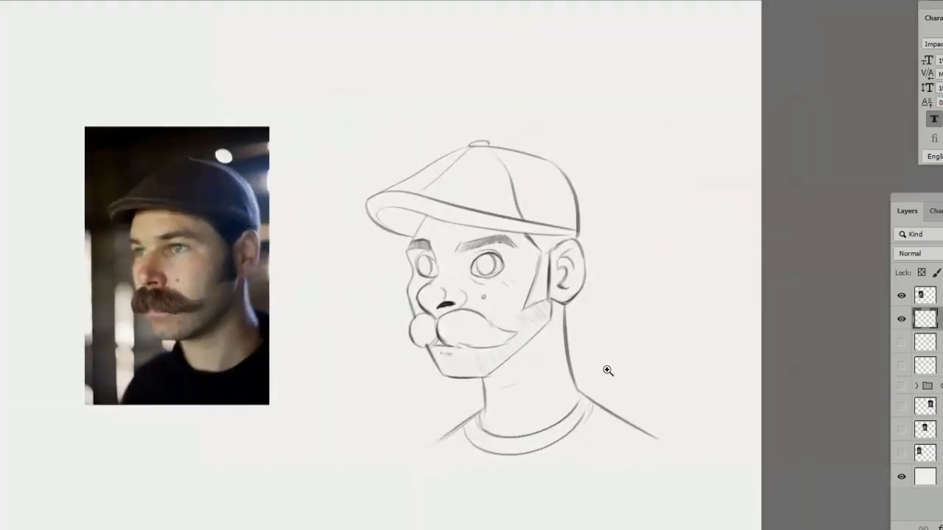
ctrl+click(423, 272)
drag(398, 243, 404, 285)
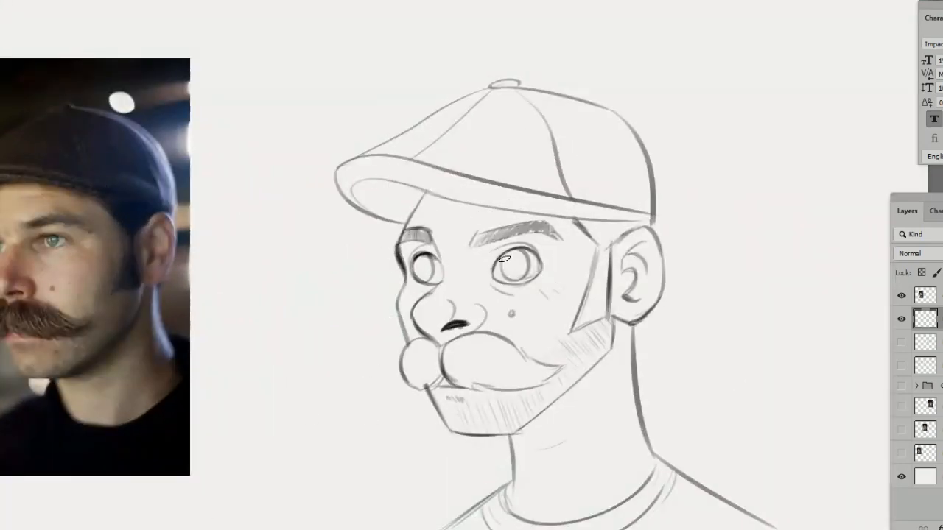
Trace the sideburn and the hair beneath the cap's edge with the Pen tool and fill the shape black.
click(572, 220)
click(594, 248)
click(570, 334)
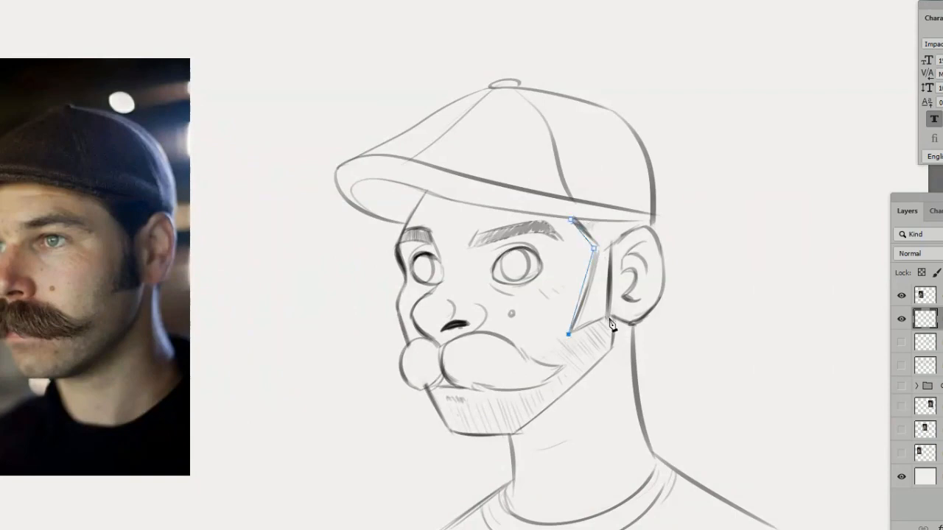
click(609, 320)
click(611, 247)
click(653, 222)
click(572, 219)
key(ctrl+Return)
Trace the far eyebrow with the Pen tool and fill it black.
click(398, 246)
drag(434, 250, 396, 255)
click(432, 230)
key(ctrl+Return)
key(alt+BackSpace)
Trace the angled near eyebrow with the Pen tool and fill it black.
click(475, 232)
click(468, 250)
click(536, 235)
click(564, 244)
click(542, 220)
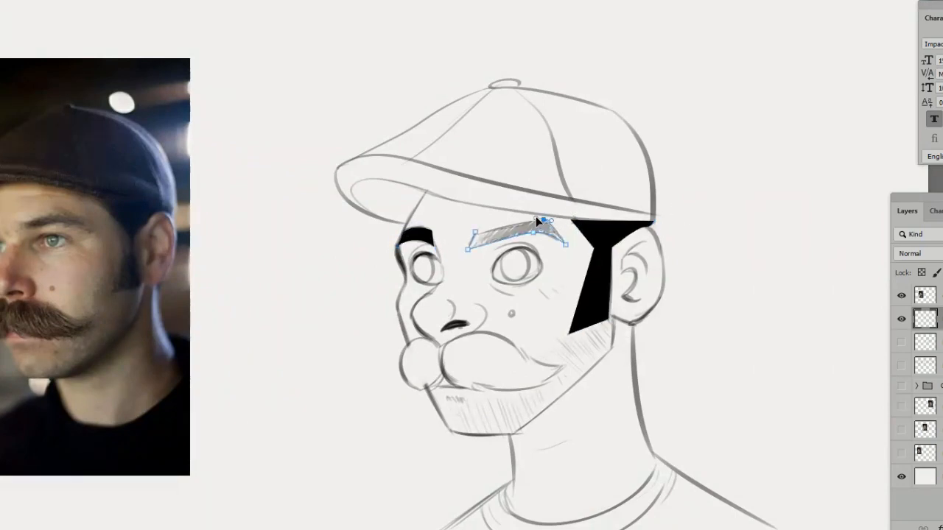
click(475, 232)
key(ctrl+Return)
key(alt+BackSpace)
Darken the chin and jaw outline, the inner ear lines and the forehead edge with the brush.
drag(543, 354, 534, 336)
key(b)
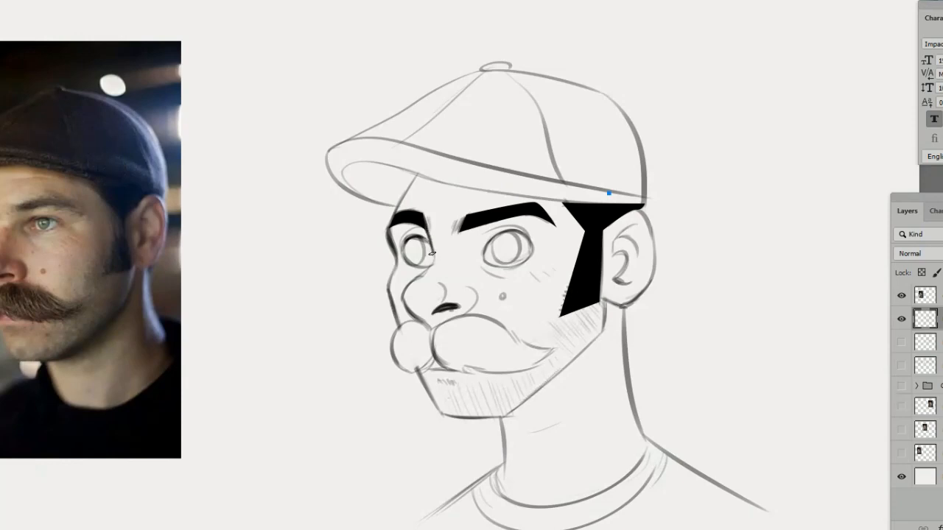
drag(422, 375, 513, 417)
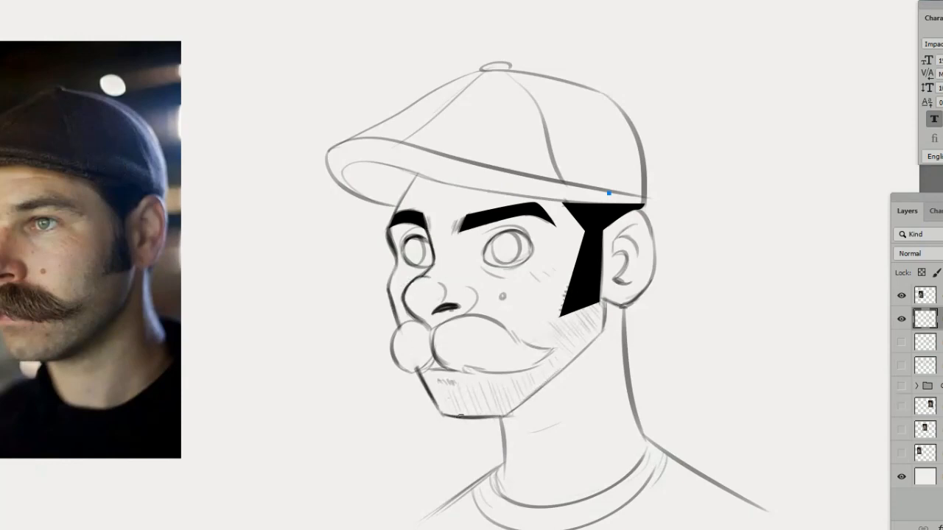
mouse_move(448, 416)
mouse_down()
mouse_move(510, 417)
mouse_move(590, 344)
mouse_up()
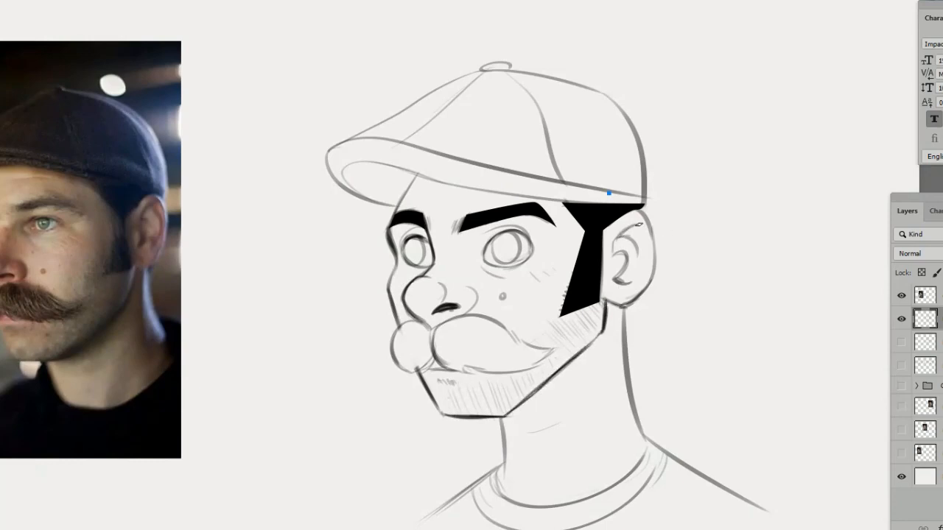
drag(417, 175, 395, 214)
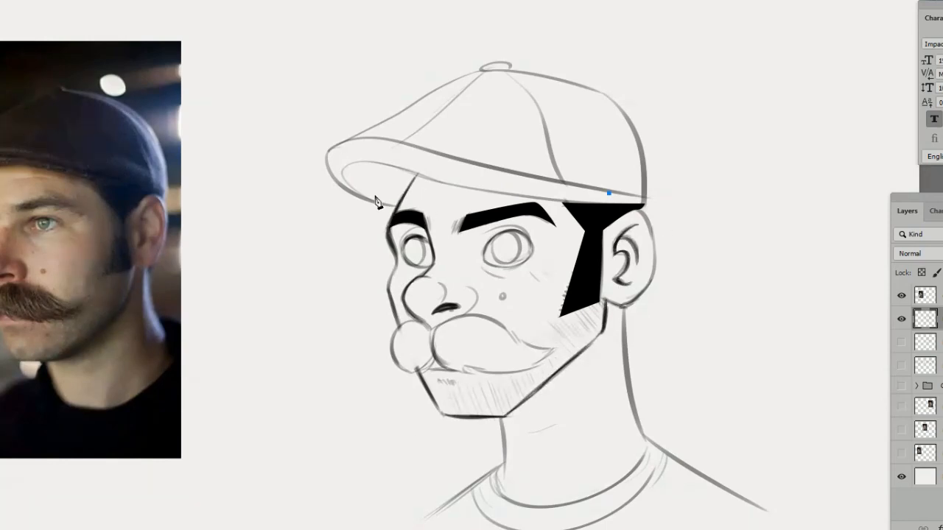
Trace the underside of the cap's brim in front of the forehead and fill it black.
drag(345, 171, 358, 149)
click(418, 174)
click(398, 207)
key(ctrl+Return)
key(alt+BackSpace)
key(ctrl+d)
Trace the shirt's outer edge with the Pen tool from the front neck base around the rounded hem to the back shoulder.
drag(512, 243, 498, 103)
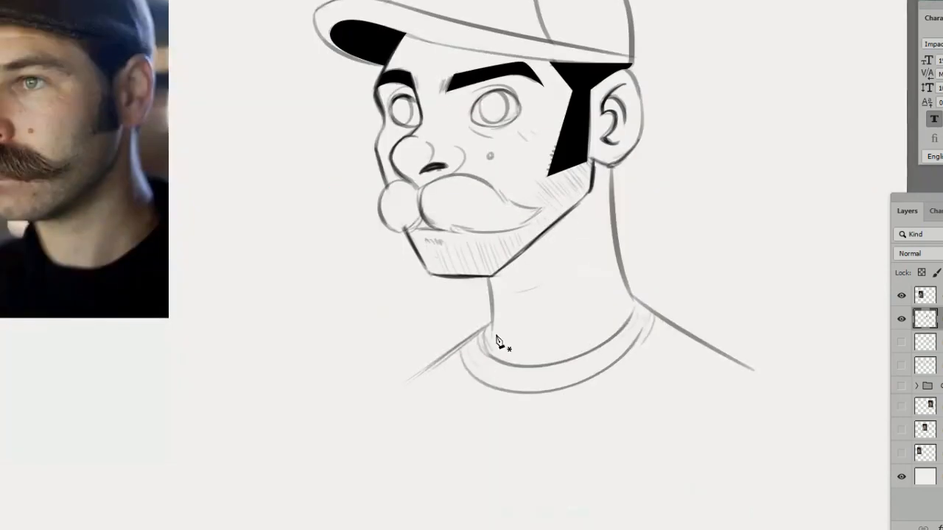
click(490, 324)
click(400, 388)
key(ctrl+z)
drag(386, 450, 386, 455)
drag(724, 447, 771, 445)
drag(759, 444, 810, 434)
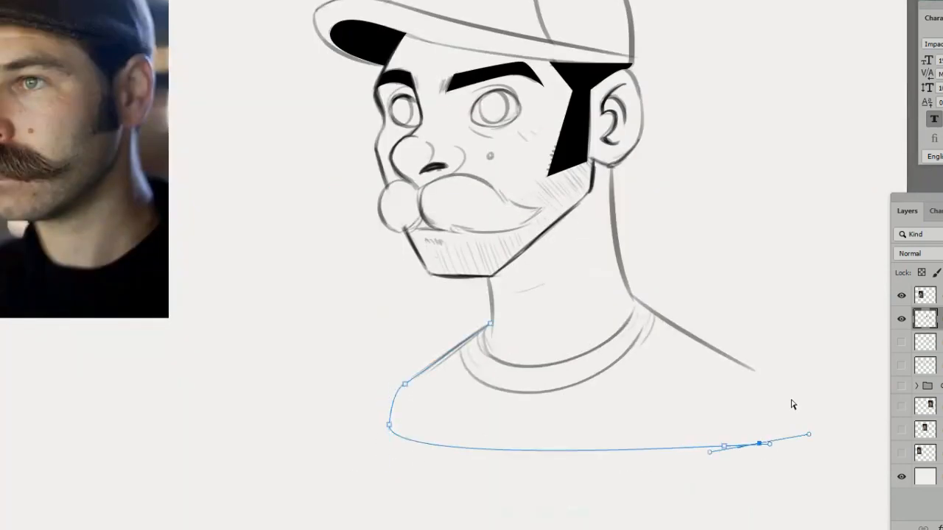
drag(772, 383, 766, 372)
key(ctrl+z)
alt+click(759, 443)
drag(781, 427, 781, 405)
drag(733, 360, 691, 335)
Close the shirt path along the curved neckline and fill the shirt black.
click(633, 297)
click(635, 307)
drag(561, 362, 505, 375)
drag(491, 323, 519, 293)
key(ctrl+Return)
key(alt+BackSpace)
key(ctrl+d)
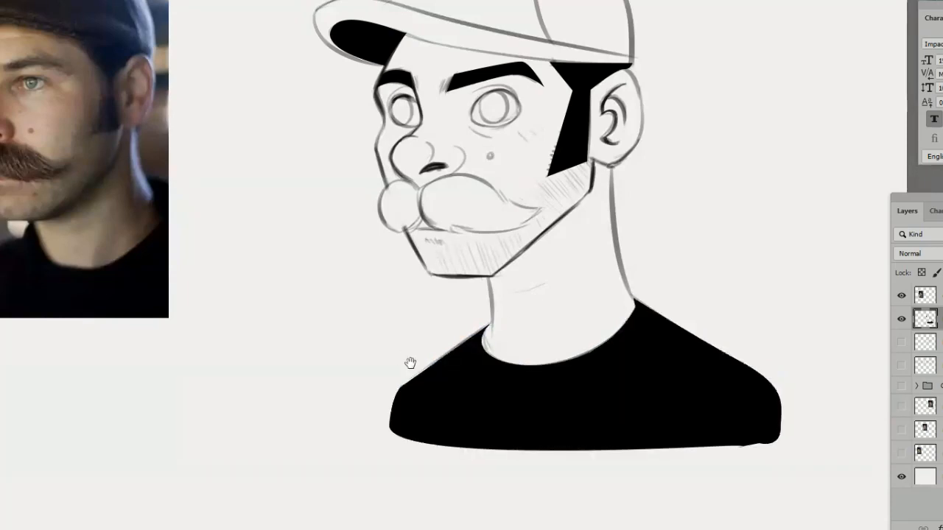
Draw the collar seam, collar ribbing and sleeve creases as light lines on the black shirt.
mouse_move(410, 364)
mouse_down()
mouse_move(322, 381)
mouse_move(532, 402)
mouse_up()
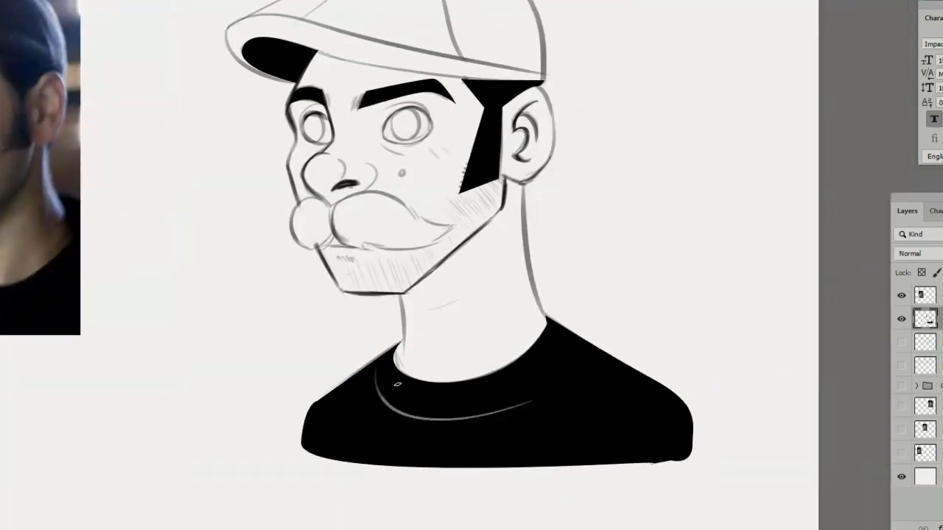
drag(594, 446, 582, 520)
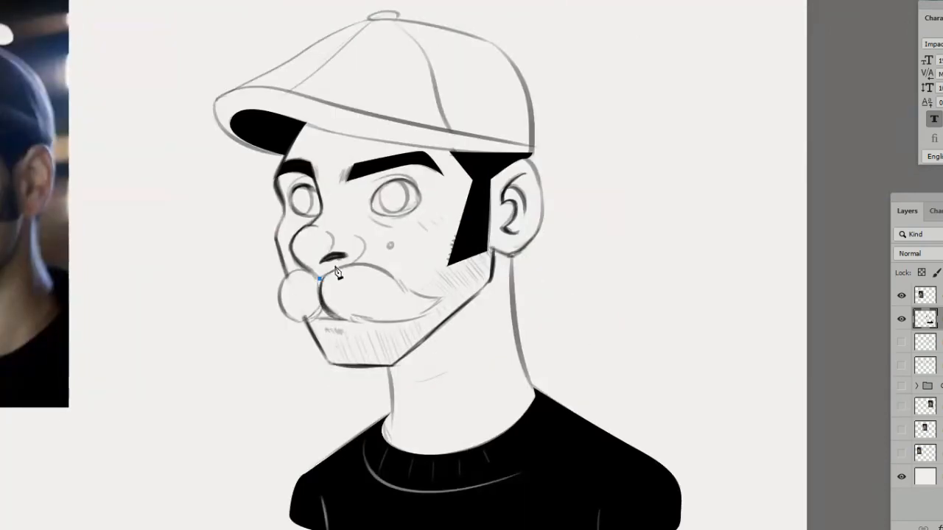
Trace both lobes of the moustache with the Pen tool and fill them black.
click(420, 315)
click(364, 326)
drag(323, 307, 317, 290)
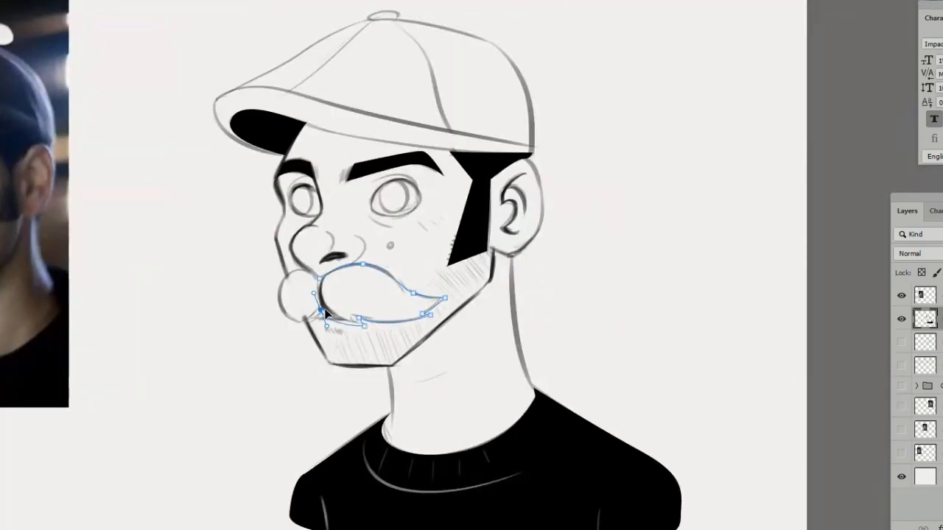
drag(302, 323, 287, 324)
drag(283, 284, 298, 262)
click(320, 279)
key(ctrl+Return)
key(alt+BackSpace)
key(ctrl+d)
Brush light hair strands across both moustache lobes and darken the small patch of hair below the lip.
key(v)
key(b)
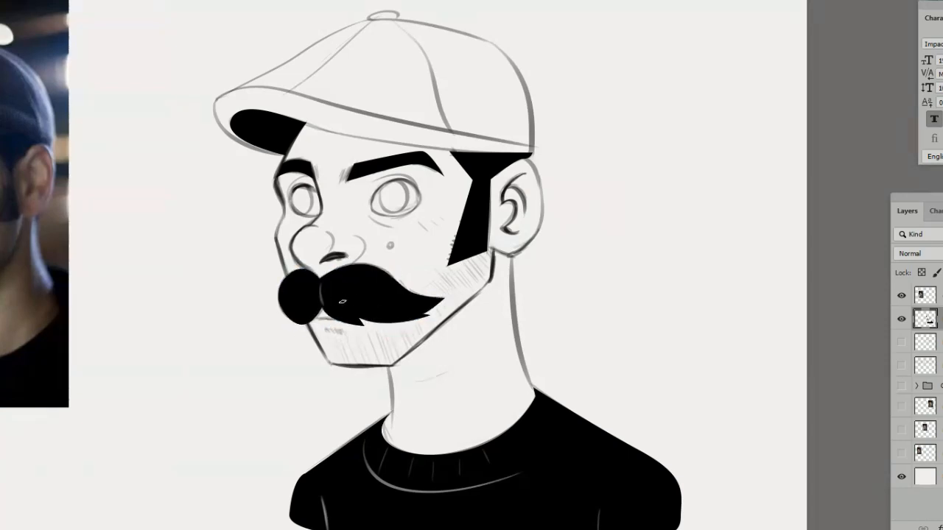
mouse_move(365, 282)
mouse_down()
mouse_move(439, 266)
mouse_move(475, 302)
mouse_move(426, 274)
mouse_move(498, 299)
mouse_up()
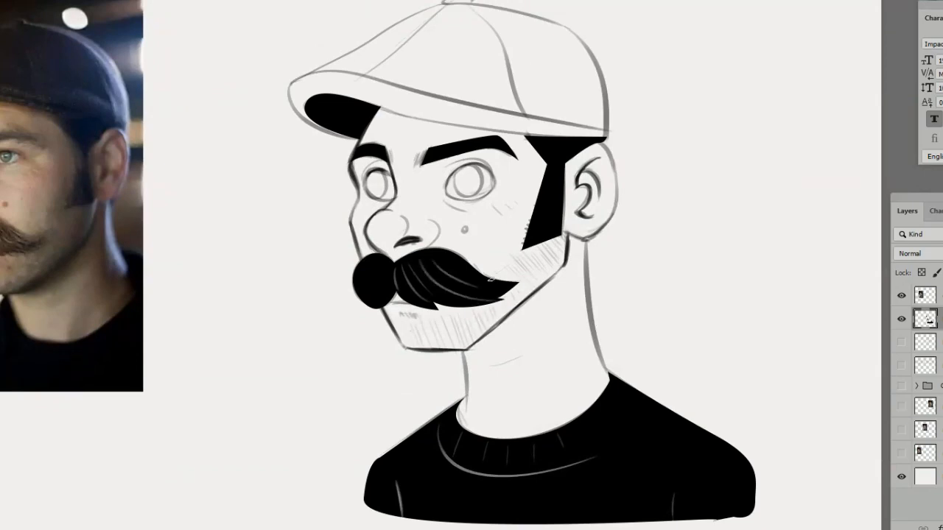
drag(435, 259, 499, 292)
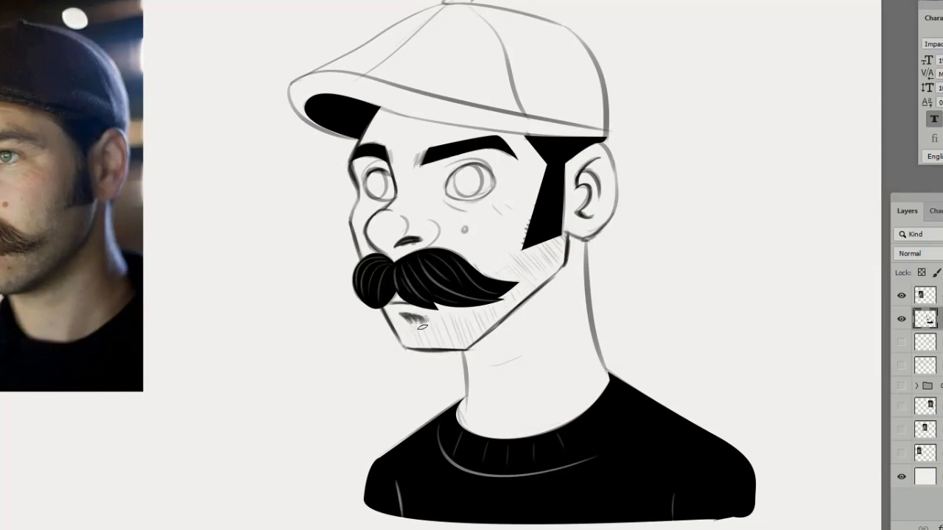
Darken the far cheek contour, the chin's front edge and the front and back neck lines.
drag(359, 203, 360, 258)
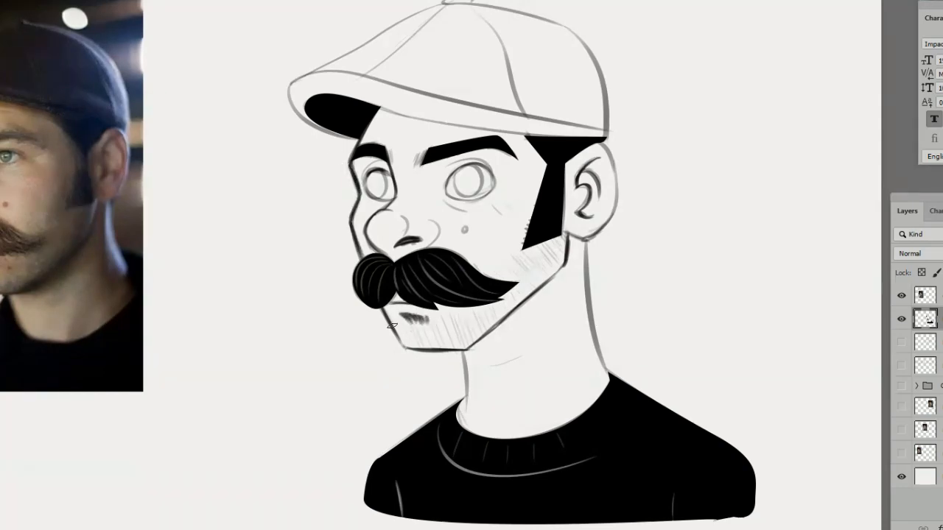
drag(382, 312, 405, 347)
drag(463, 353, 465, 414)
mouse_move(587, 242)
mouse_down()
mouse_move(607, 357)
mouse_move(602, 410)
mouse_up()
mouse_move(595, 197)
mouse_down()
mouse_move(607, 225)
mouse_move(586, 290)
mouse_up()
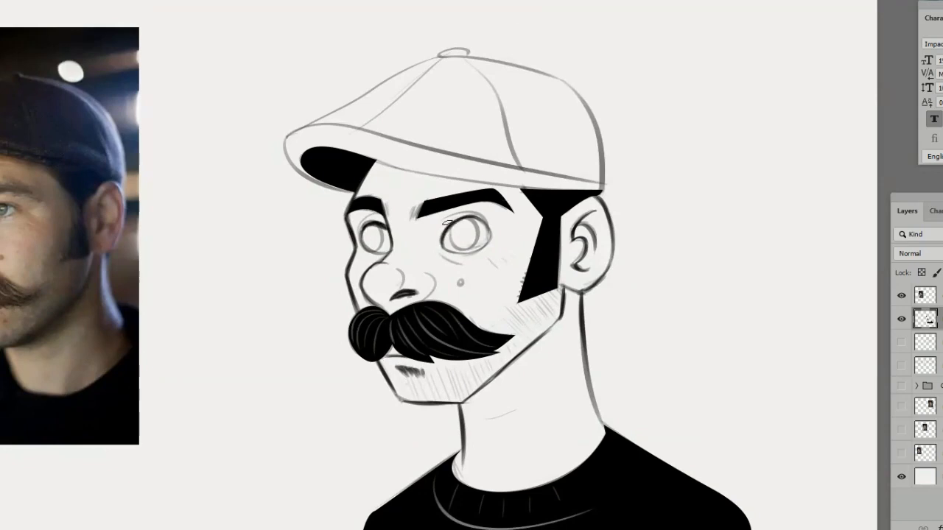
Darken the outlines of the cap's crown and brim, undoing the stray strokes.
key(ctrl+minus)
mouse_move(331, 215)
mouse_down()
mouse_move(404, 176)
mouse_move(362, 198)
mouse_up()
key(ctrl+z)
drag(506, 184, 531, 253)
key(ctrl+z)
drag(440, 168, 509, 189)
key(ctrl+z)
key(ctrl+z)
key(ctrl+z)
drag(393, 365, 370, 305)
Add a layer beneath the line art and trace the silhouette's front edge from the shirt hem up to the cap's brim.
key(z)
click(443, 269)
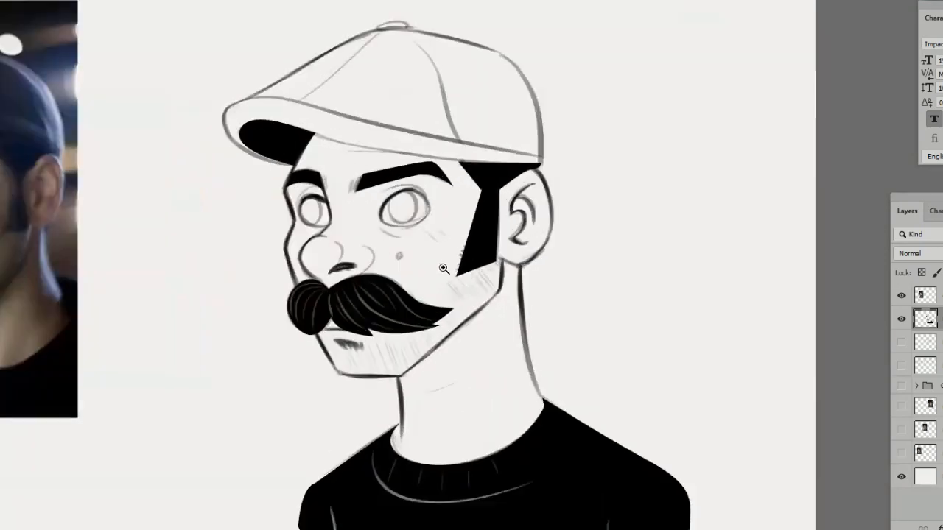
alt+click(474, 356)
drag(538, 342, 523, 322)
key(ctrl+shift+alt+n)
click(443, 295)
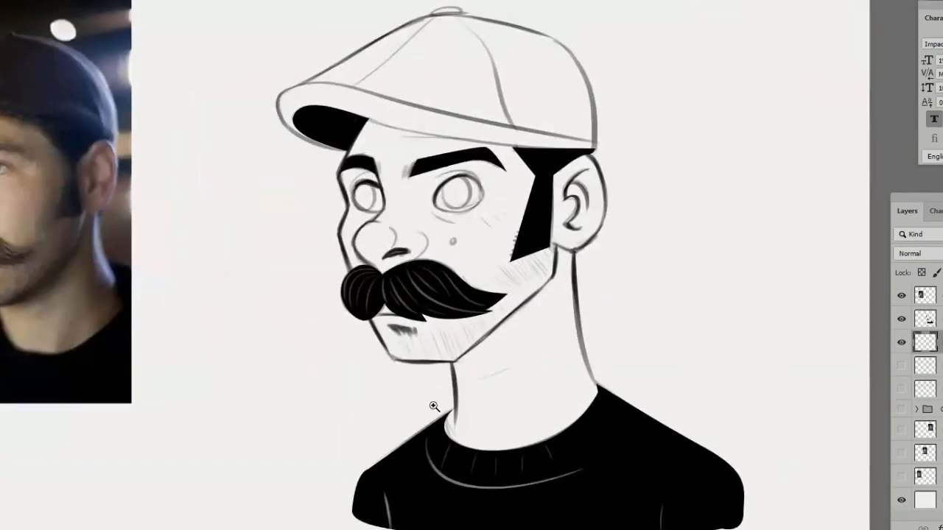
click(352, 513)
click(360, 475)
click(453, 407)
click(452, 361)
click(393, 359)
click(368, 319)
click(338, 233)
click(347, 206)
click(338, 175)
click(348, 153)
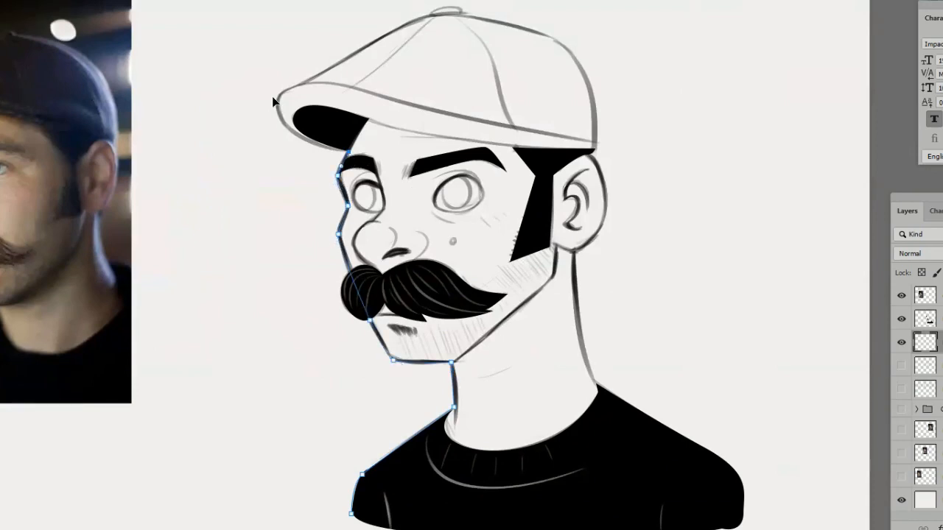
Continue the silhouette path around the cap's brim, top button and crown and down around the ear.
click(279, 117)
click(312, 77)
drag(440, 7, 451, 6)
click(564, 46)
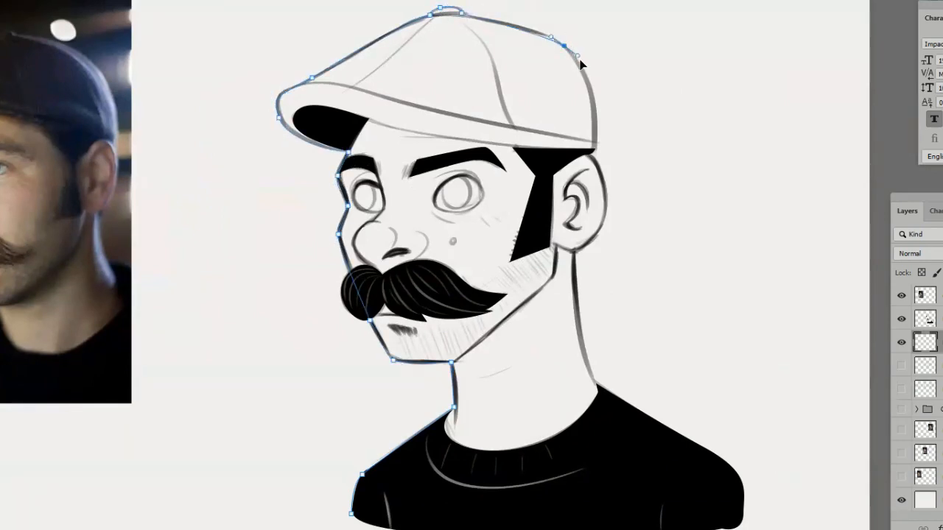
click(593, 152)
click(606, 197)
drag(575, 250, 555, 260)
Complete the silhouette path along the back of the neck and the shoulder, close it and convert it to a selection.
drag(600, 388, 630, 412)
alt+click(600, 388)
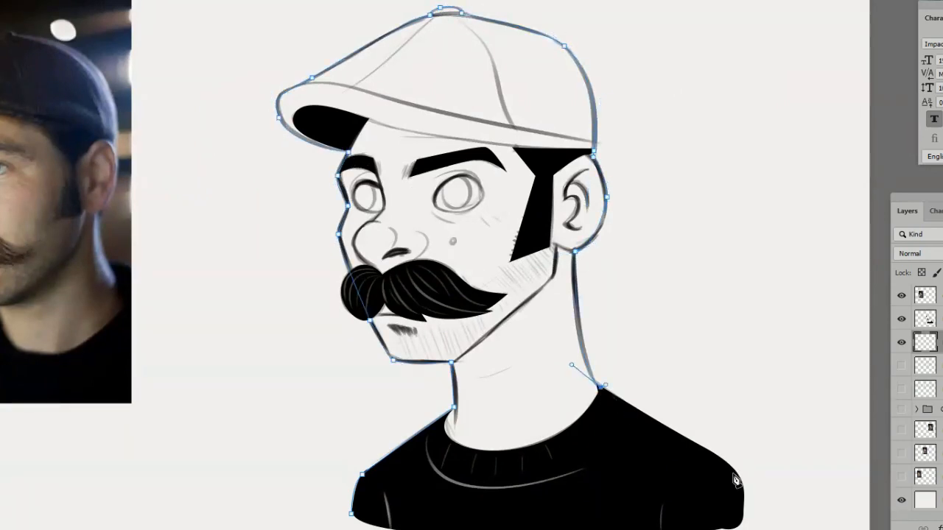
key(ctrl+z)
key(ctrl+z)
drag(735, 480, 736, 520)
alt+click(601, 387)
click(713, 453)
click(739, 487)
click(351, 514)
key(ctrl+Return)
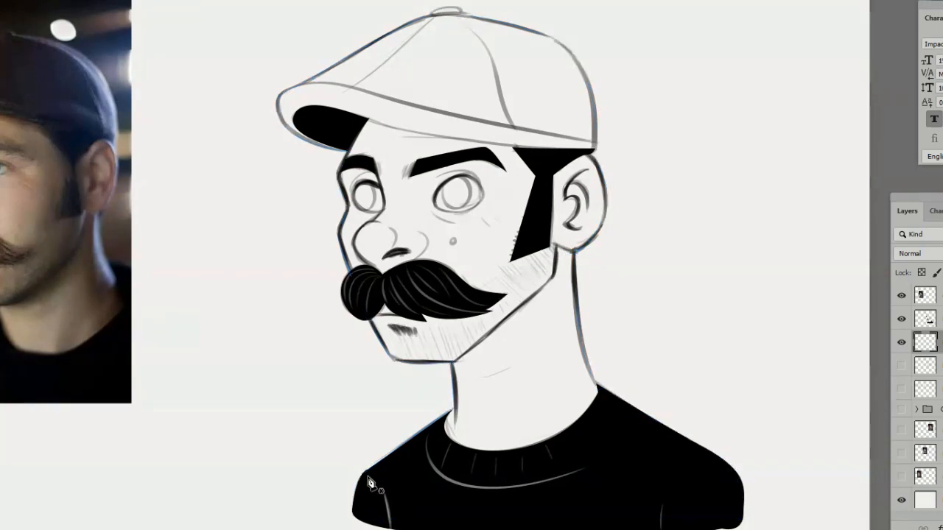
Set the foreground colour to the peach skin tone e9c1a9, fill the silhouette selection with it and deselect.
drag(368, 477, 417, 504)
click(3, 495)
drag(814, 385, 812, 401)
click(680, 256)
drag(680, 256, 670, 253)
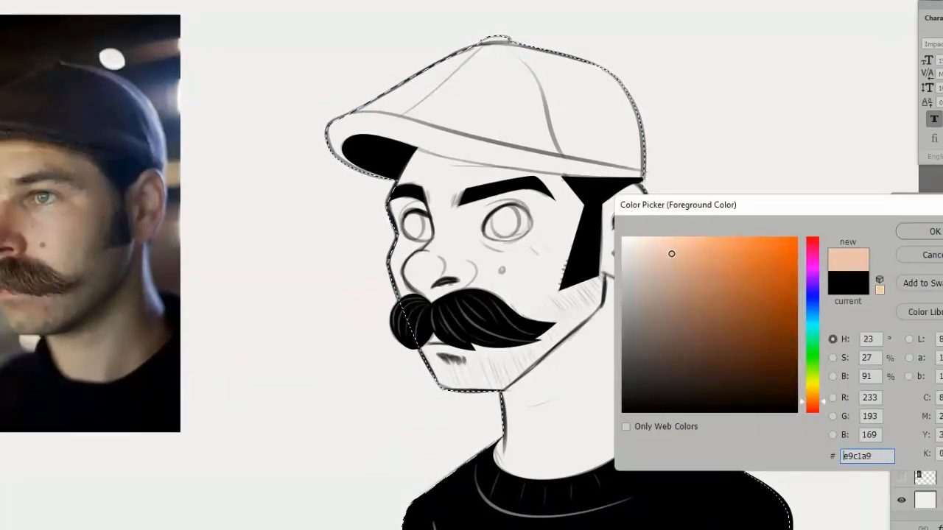
click(904, 229)
key(alt+BackSpace)
key(ctrl+d)
drag(564, 328, 571, 328)
Add a new layer above the skin colour layer and clip it to that layer.
key(ctrl+shift+alt+n)
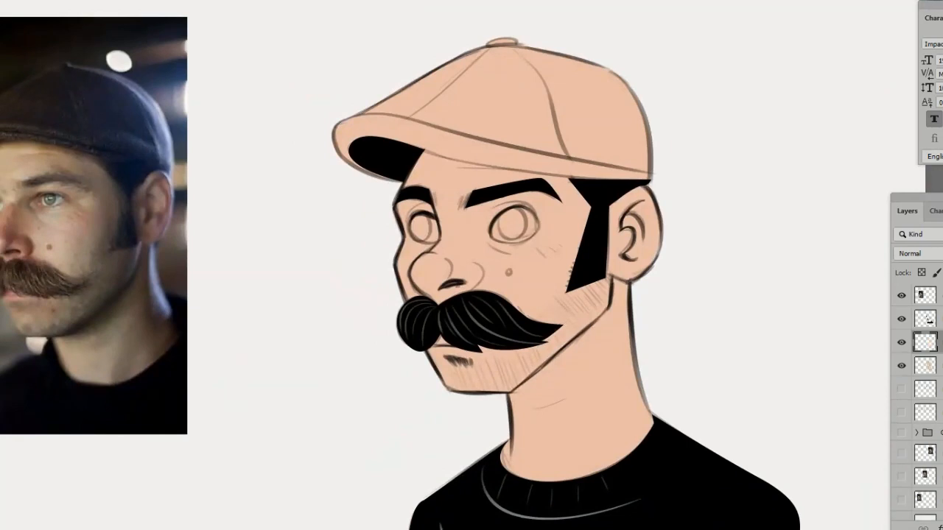
right_click(939, 342)
click(831, 321)
Trace the whole cap with the Pen tool, following the brim's lower edge closely, and convert the path to a selection.
click(400, 186)
click(424, 151)
drag(487, 166, 514, 170)
drag(604, 182, 638, 184)
click(650, 179)
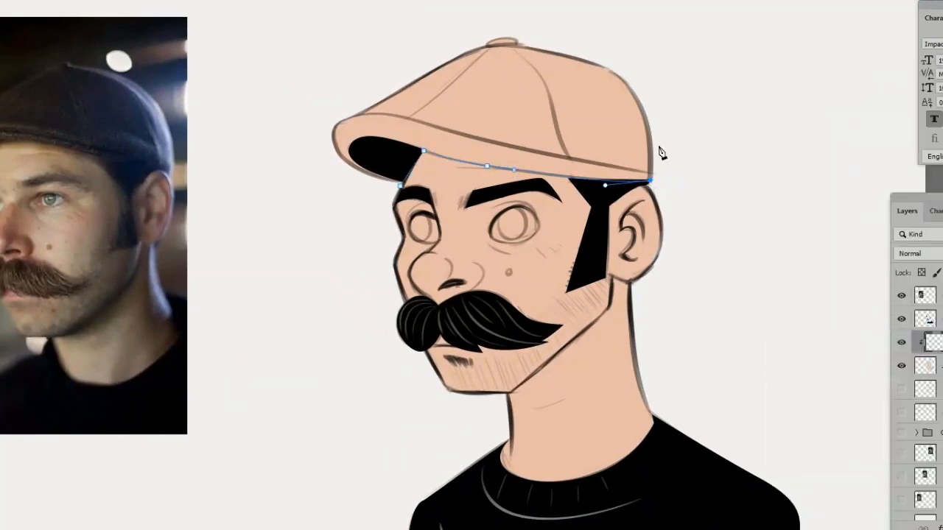
click(654, 96)
click(562, 13)
click(320, 105)
click(400, 186)
key(ctrl+Return)
Choose a dark brown foreground colour, fill the cap selection with it and deselect.
key(n)
mouse_move(812, 400)
mouse_down()
mouse_move(810, 414)
mouse_move(811, 403)
mouse_up()
drag(669, 339, 691, 362)
click(931, 230)
key(alt+BackSpace)
key(ctrl+d)
Add another clipped layer directly above the skin colour layer, beneath the cap colour.
drag(495, 321, 513, 300)
drag(613, 294, 592, 309)
key(i)
click(913, 366)
key(ctrl+shift+alt+n)
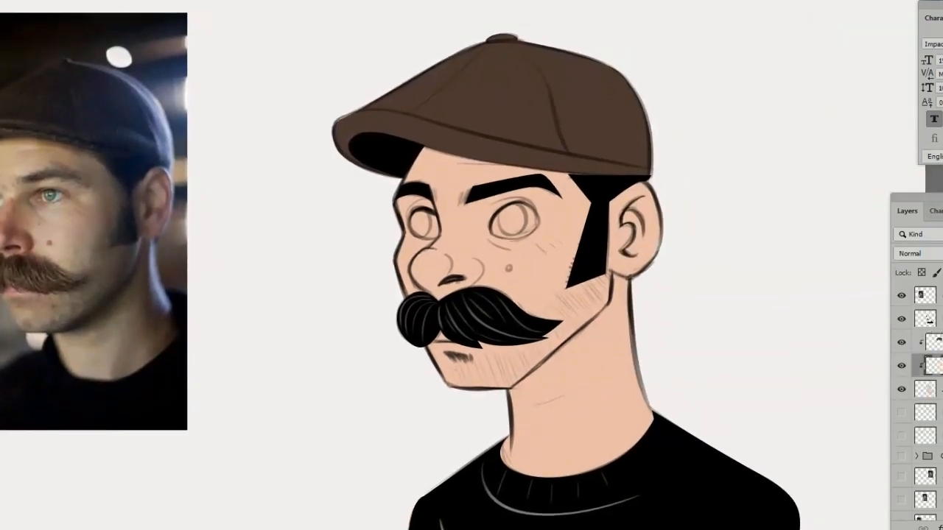
Choose a green foreground colour, lasso both irises, fill them with it and deselect.
key(n)
mouse_move(813, 361)
mouse_down()
mouse_move(814, 339)
mouse_move(812, 358)
mouse_up()
click(675, 278)
key(Return)
scroll(491, 224, up, 2)
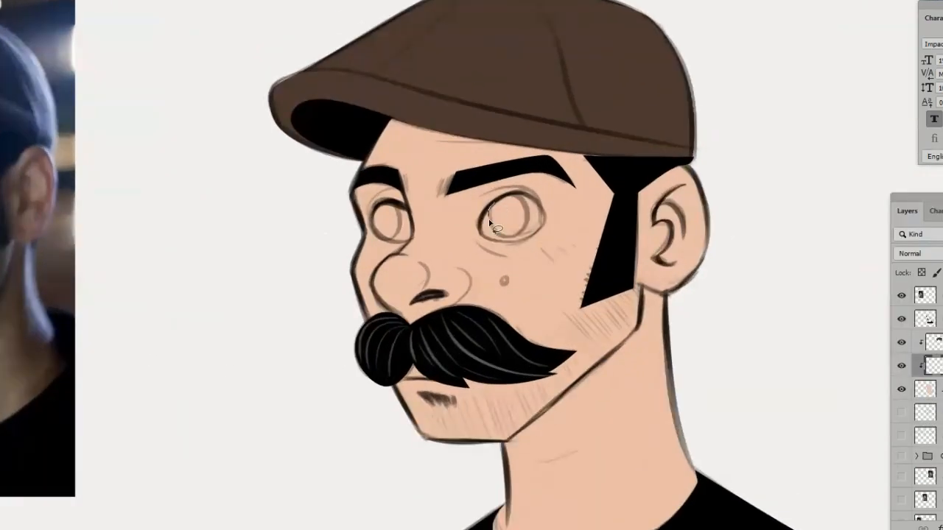
drag(511, 198, 498, 200)
mouse_move(386, 204)
mouse_down()
mouse_move(396, 243)
mouse_move(391, 204)
mouse_up()
key(alt+BackSpace)
key(ctrl+d)
Compare the drawing with the green iris layer hidden and shown.
key(z)
mouse_move(522, 289)
mouse_down()
mouse_move(499, 303)
mouse_move(517, 308)
mouse_up()
click(448, 266)
alt+click(500, 314)
drag(566, 336, 518, 344)
click(900, 367)
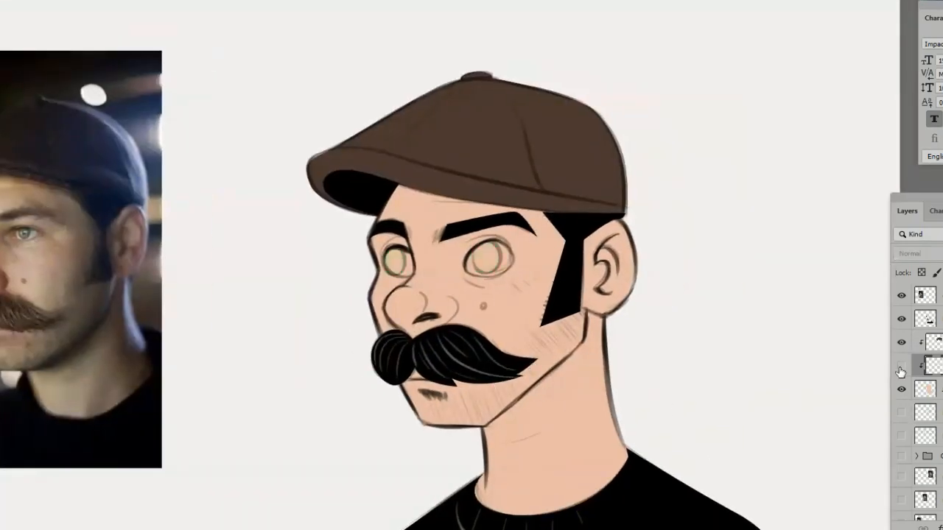
click(901, 367)
Add another clipped layer above the green irises and paint a black pupil in each eye.
key(ctrl+shift+alt+n)
click(481, 271)
drag(362, 349, 493, 341)
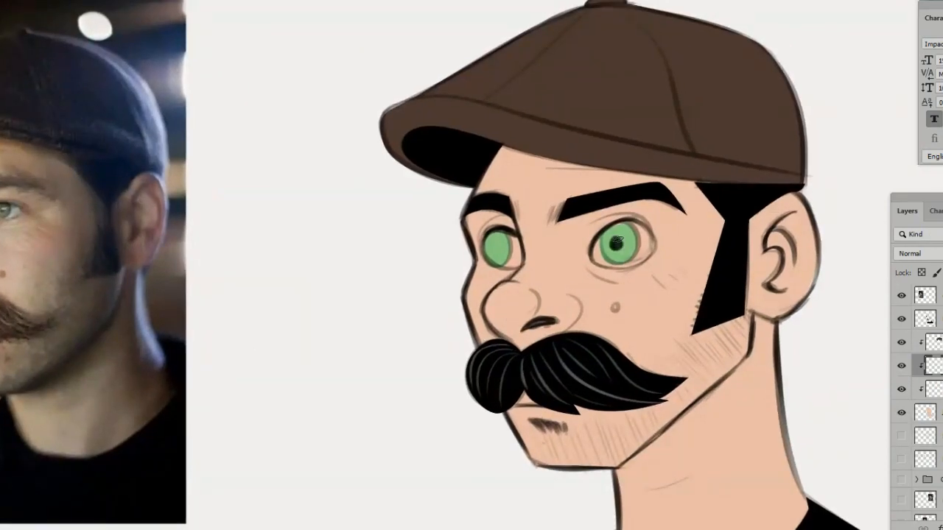
drag(479, 244, 562, 239)
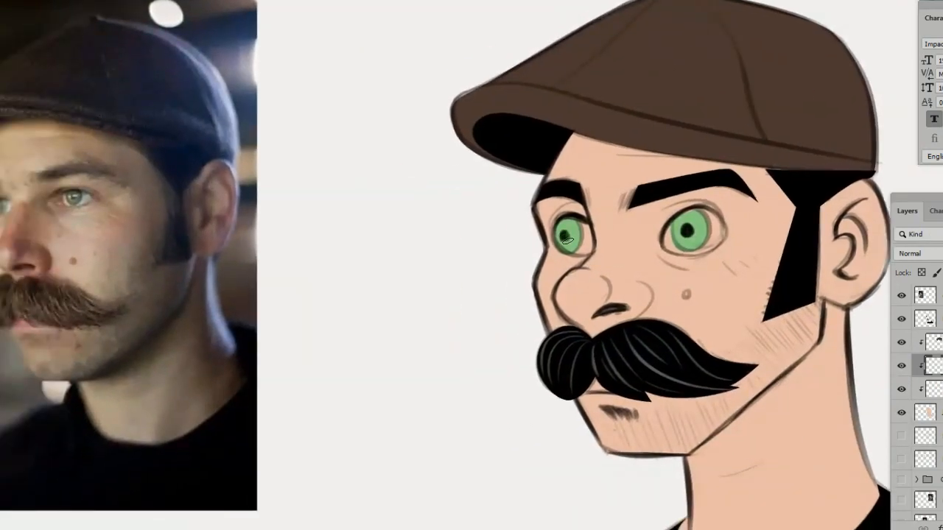
On the line art layer, paint a solid black shadow beneath the jaw from ear to chin, with hatched lower edges.
alt+click(770, 300)
drag(617, 350, 609, 351)
click(608, 351)
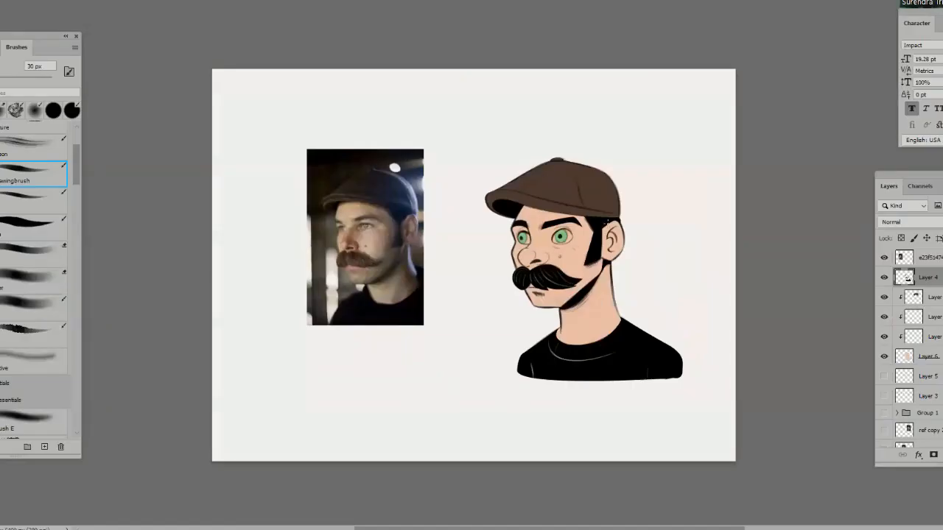
drag(597, 296, 663, 296)
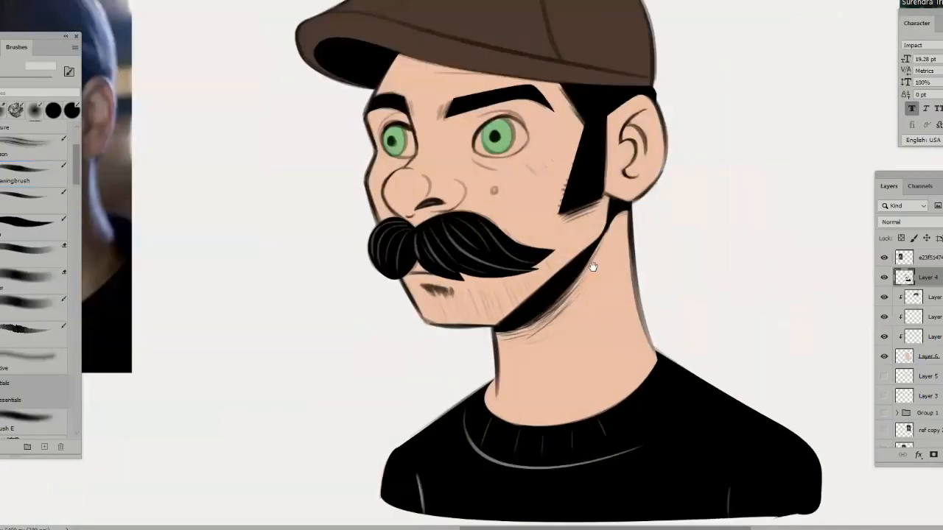
drag(594, 267, 613, 368)
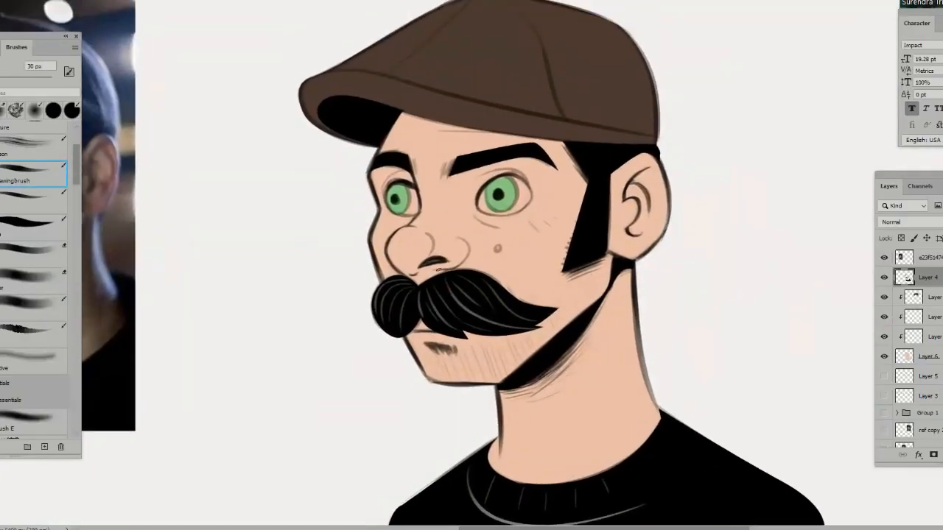
drag(508, 280, 507, 225)
mouse_move(601, 372)
mouse_down()
mouse_move(609, 275)
mouse_move(741, 271)
mouse_up()
key(ctrl+z)
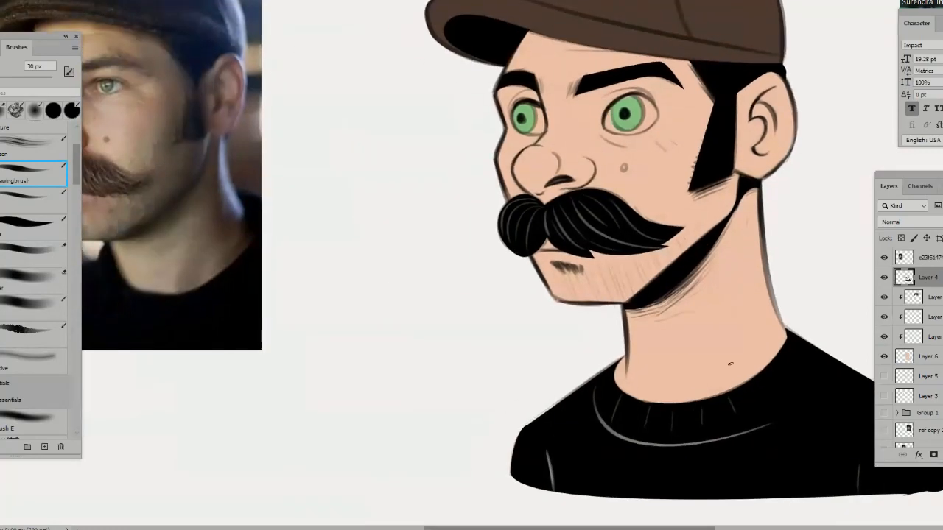
Draw thin tendon lines on the neck and crease lines on the back part of the cap.
drag(735, 345, 740, 254)
mouse_move(751, 225)
mouse_down()
mouse_move(744, 343)
mouse_move(768, 337)
mouse_up()
mouse_move(712, 113)
mouse_down()
mouse_move(778, 121)
mouse_move(767, 126)
mouse_up()
key(ctrl+z)
mouse_move(586, 242)
mouse_down()
mouse_move(711, 235)
mouse_move(559, 239)
mouse_up()
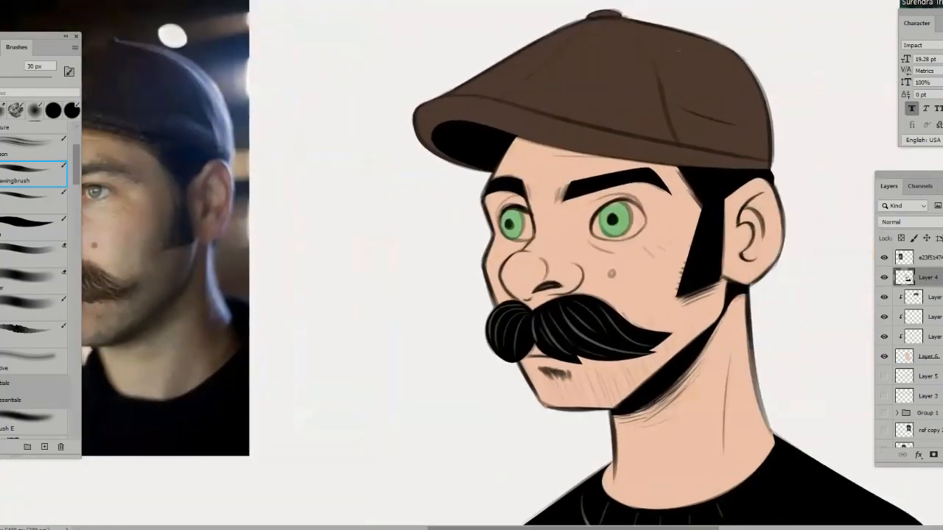
key(ctrl+z)
drag(757, 116, 764, 155)
mouse_move(790, 350)
mouse_down()
mouse_move(793, 263)
mouse_move(823, 232)
mouse_up()
drag(686, 325, 621, 409)
key(ctrl+minus)
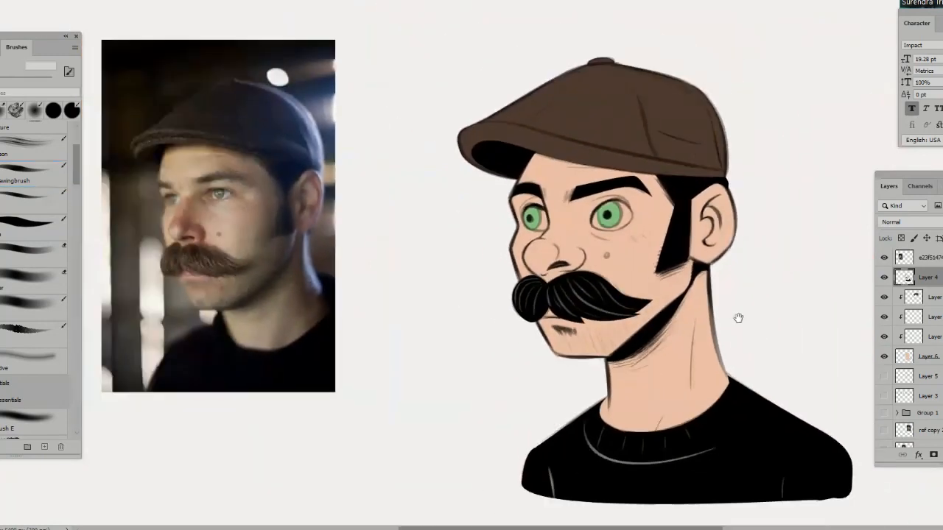
mouse_move(703, 350)
mouse_down()
mouse_move(718, 331)
mouse_move(713, 338)
mouse_up()
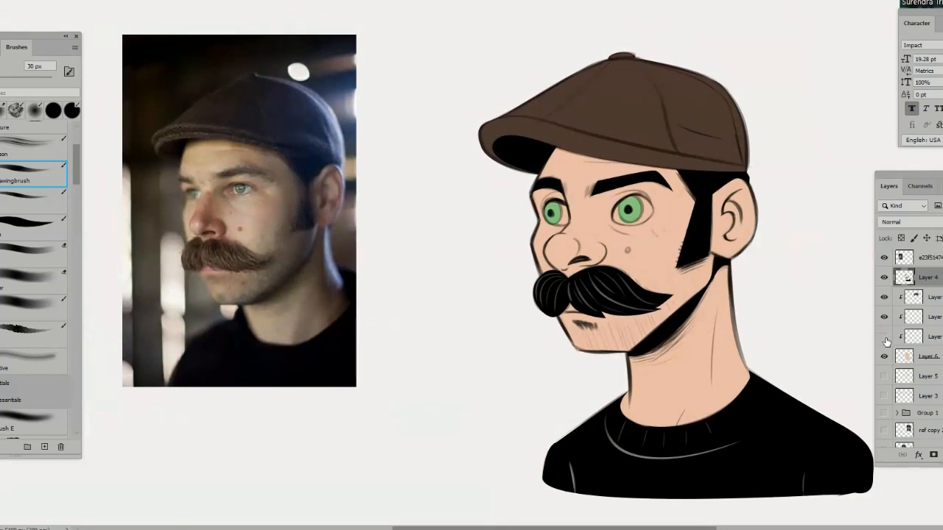
Activate the skin colour layer, pick the textured brush and set the foreground colour to salmon e9866c.
click(927, 356)
drag(504, 310, 518, 294)
drag(74, 175, 74, 162)
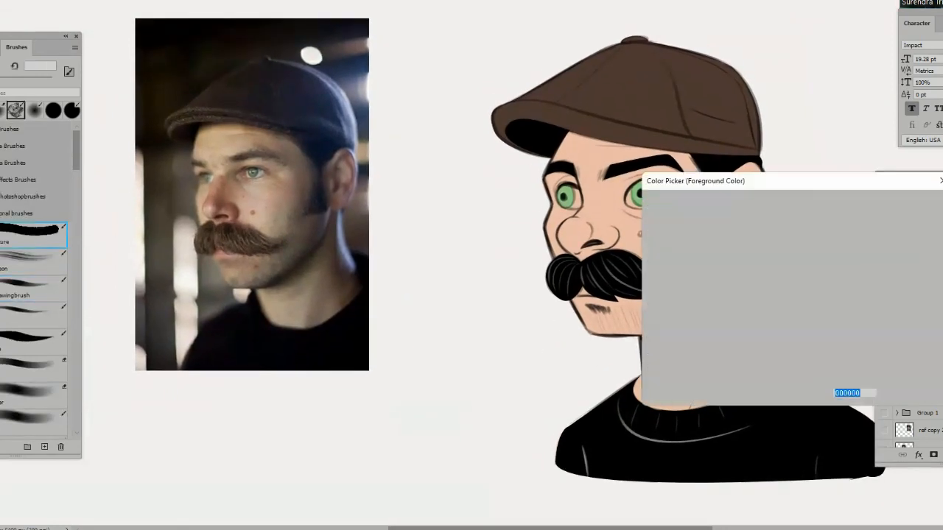
drag(820, 187, 841, 194)
click(648, 228)
drag(713, 230, 743, 239)
drag(835, 357, 835, 359)
click(747, 229)
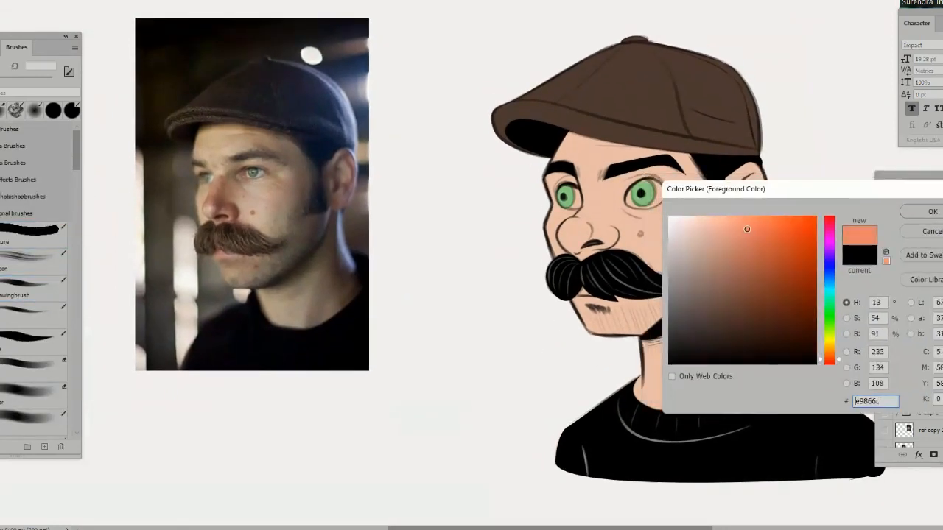
click(910, 212)
Set the brush size to 300 px and add a new clipped layer directly above the skin colour layer.
key(])
key(])
key(])
key(])
key(])
key(])
key(])
key(])
key(])
key(])
key(])
key(])
key(])
key(])
key(])
key(])
key(])
key(])
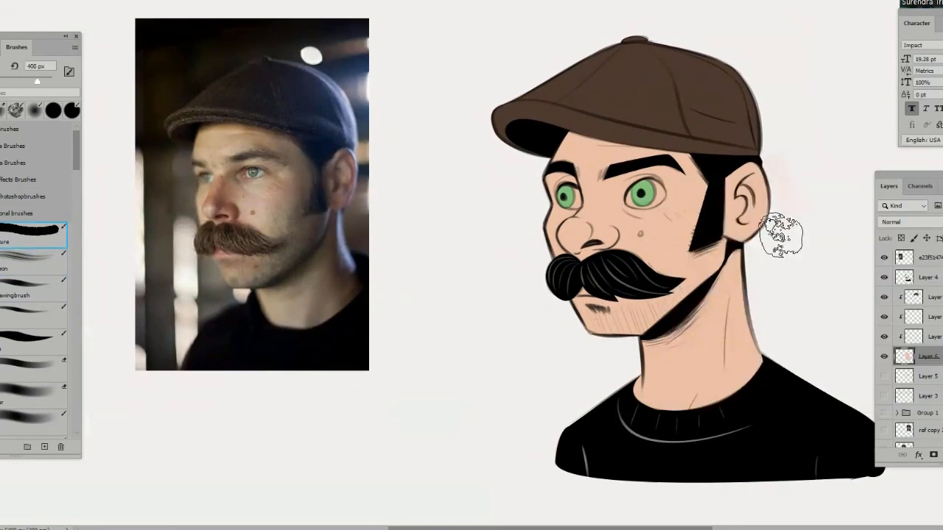
key([)
key([)
drag(782, 176, 785, 203)
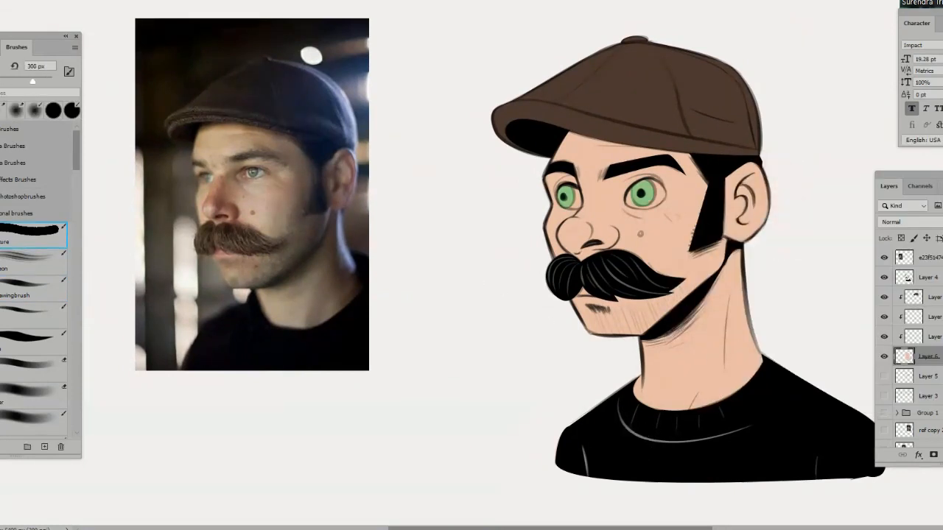
key(ctrl+shift+alt+n)
Paint salmon shading down the neck from beneath the ear to the collar, using a smaller brush for deeper tones.
mouse_move(759, 172)
mouse_down()
mouse_move(747, 257)
mouse_move(760, 400)
mouse_up()
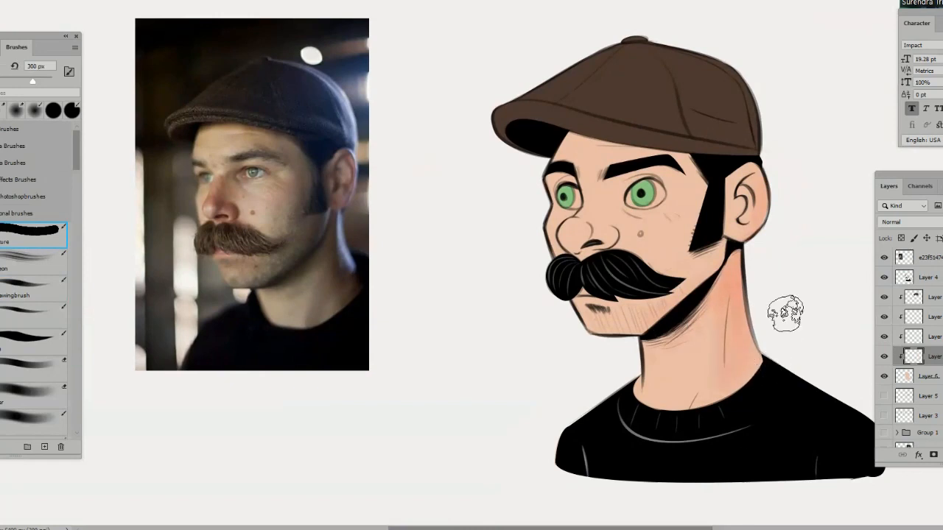
key([)
key([)
key([)
key([)
key([)
key([)
key([)
key(])
key(])
key(])
mouse_move(729, 290)
mouse_down()
mouse_move(703, 418)
mouse_move(713, 376)
mouse_up()
key([)
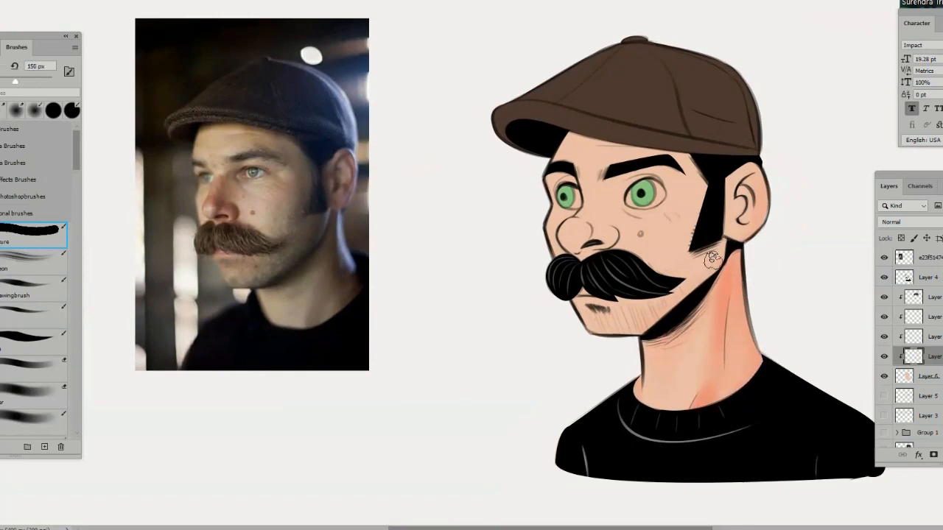
Shade the nose and the skin around both eyes in salmon with a brush of about 125 px.
key(bracketleft)
key(bracketleft)
key(bracketleft)
key(bracketright)
key(bracketright)
mouse_move(610, 240)
mouse_down()
mouse_move(585, 267)
mouse_move(587, 229)
mouse_up()
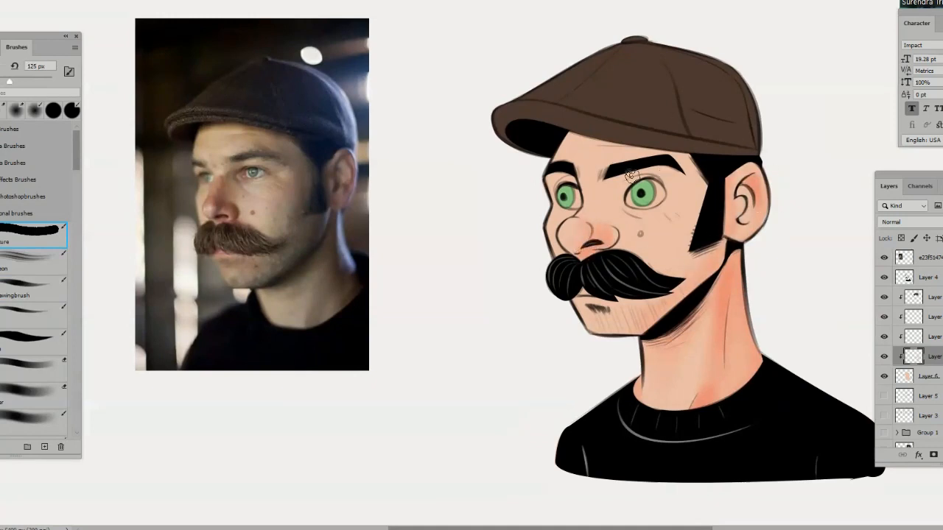
mouse_move(633, 176)
mouse_down()
mouse_move(678, 186)
mouse_move(613, 186)
mouse_move(623, 192)
mouse_up()
drag(560, 173, 553, 193)
key(bracketright)
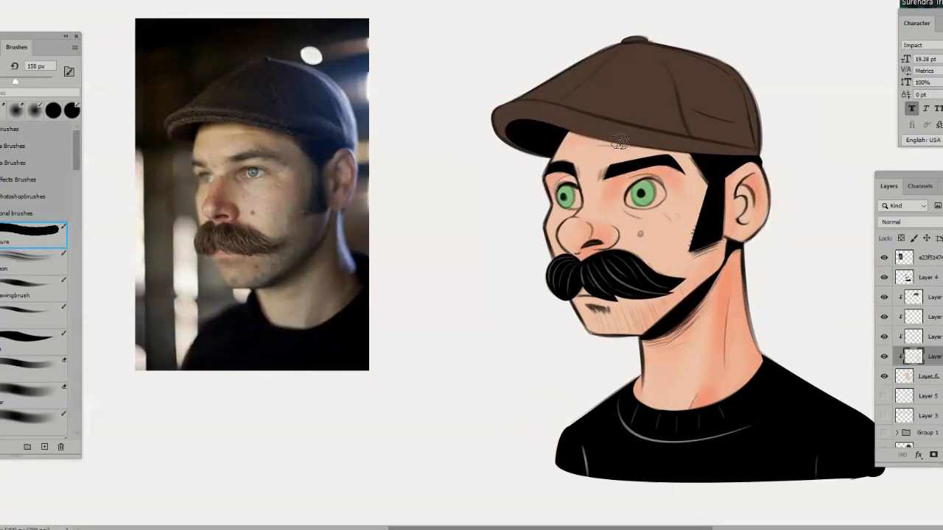
Paint salmon shading on the forehead under the cap brim and across the chin, enlarging the brush to 200 px.
mouse_move(620, 141)
mouse_down()
mouse_move(648, 146)
mouse_move(629, 154)
mouse_up()
drag(593, 322, 635, 315)
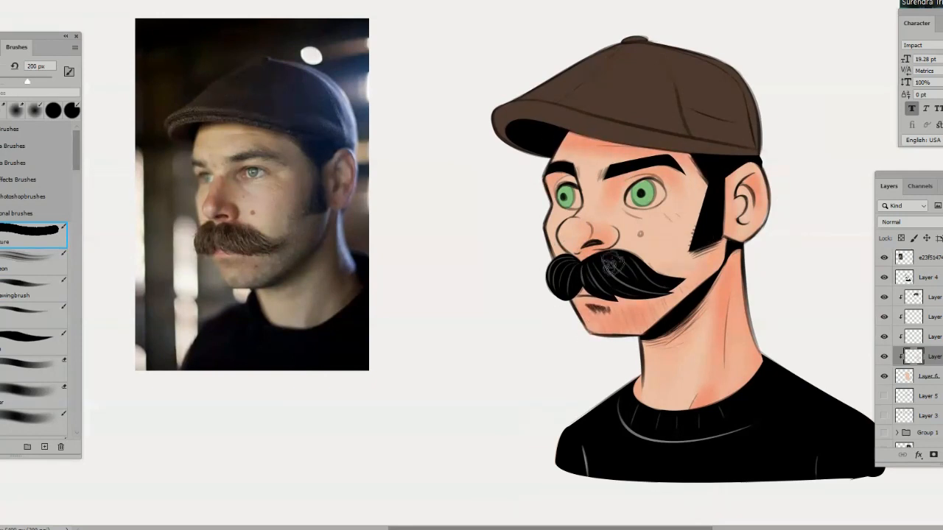
key(bracketright)
key(bracketright)
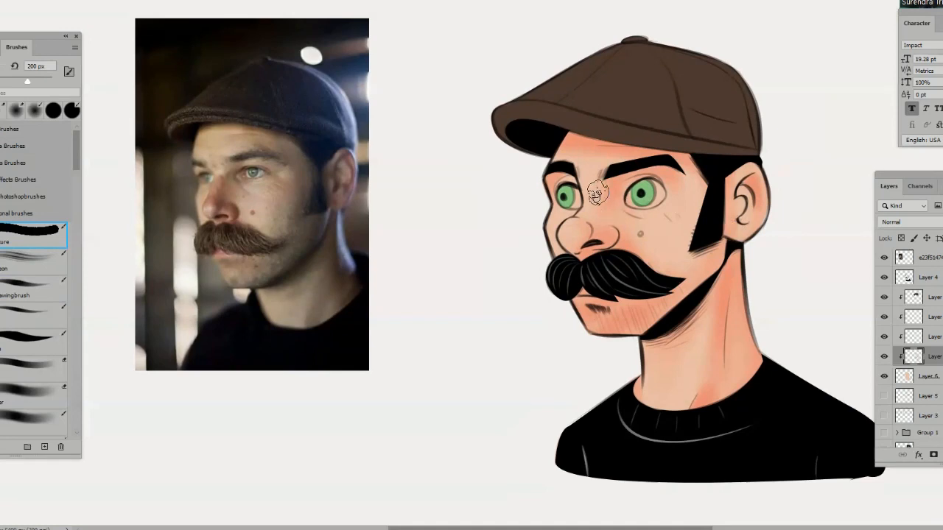
Sample the cheek's skin tone as the foreground colour and adjust the brush size for finer blending.
click(3, 305)
drag(767, 189, 794, 193)
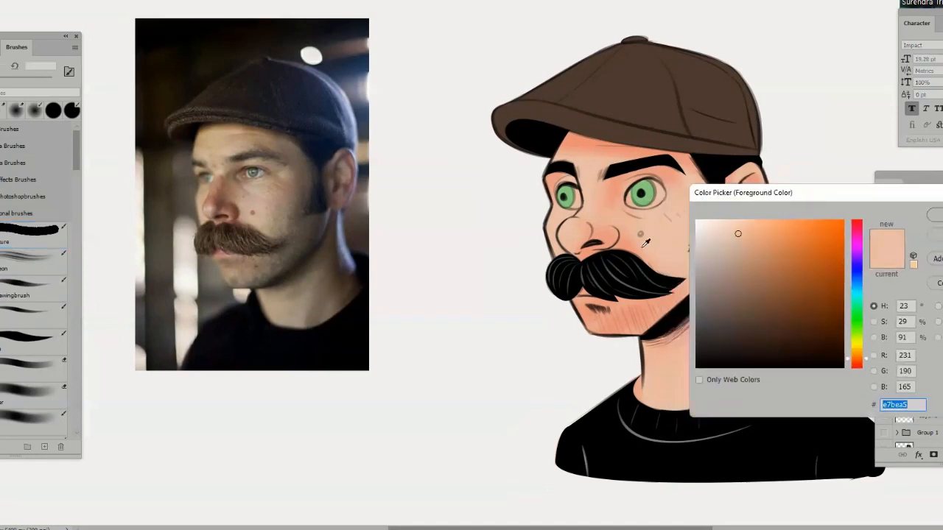
click(626, 248)
key(Return)
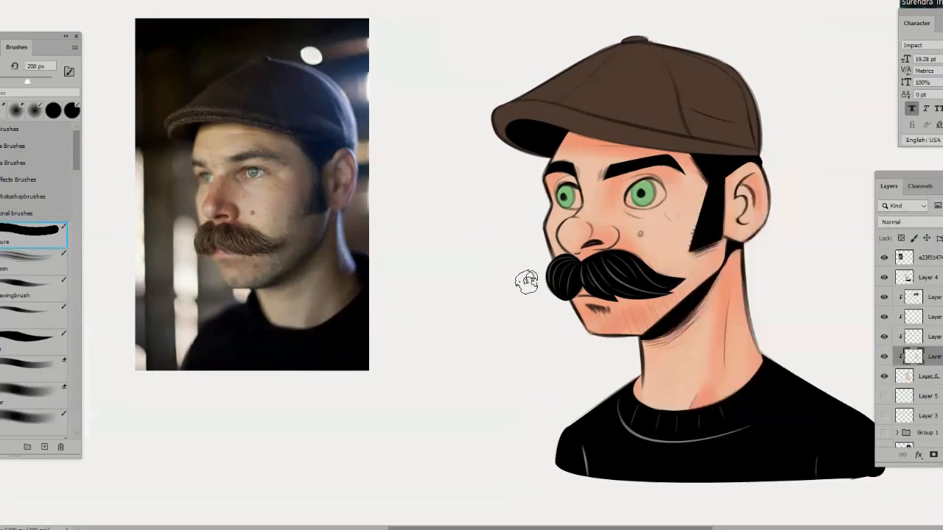
key(bracketright)
key(bracketright)
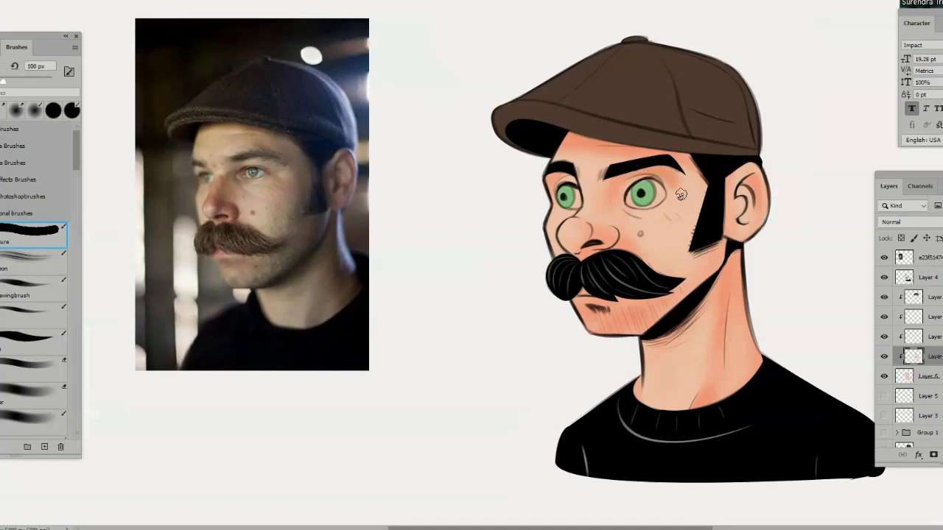
Lasso the socket area around the larger eye and brush orange shading inside the selection.
key(l)
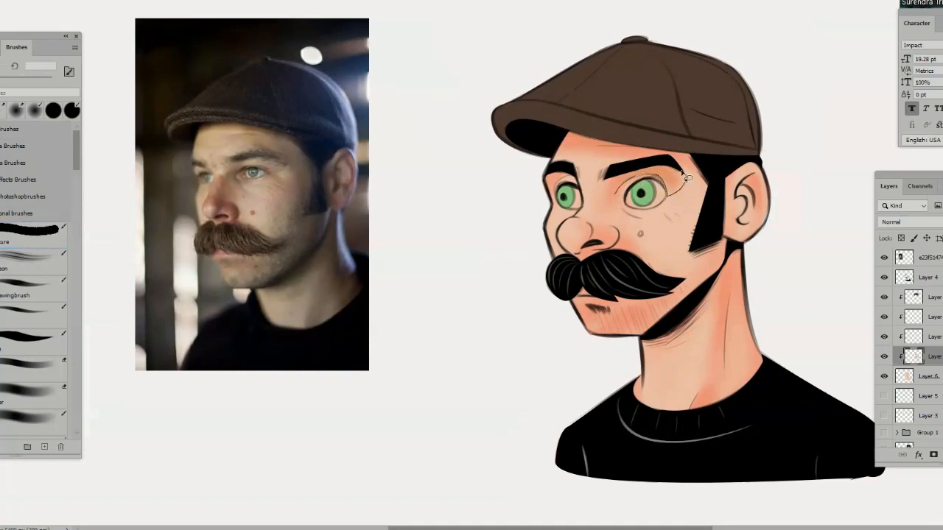
drag(612, 203, 617, 194)
key(ctrl+h)
key(b)
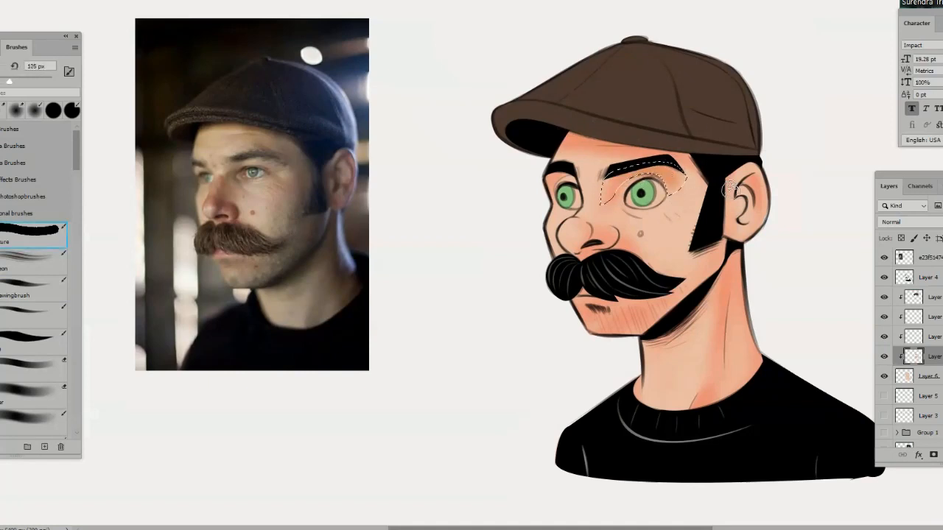
drag(650, 167, 677, 244)
Sample tones from the face and blend soft orange shading over the nose and cheek.
alt+click(701, 187)
key(alt)
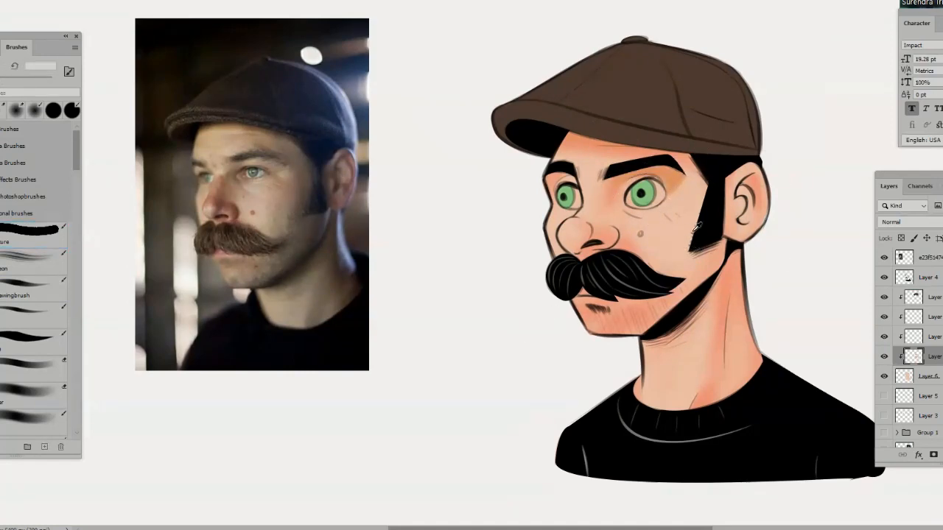
alt+click(624, 174)
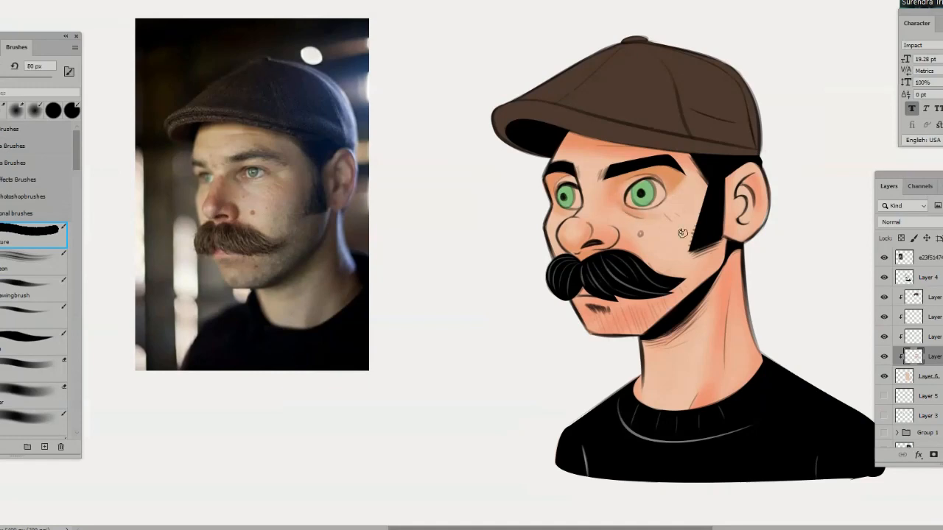
key(bracketright)
key(bracketright)
key(bracketright)
key(bracketright)
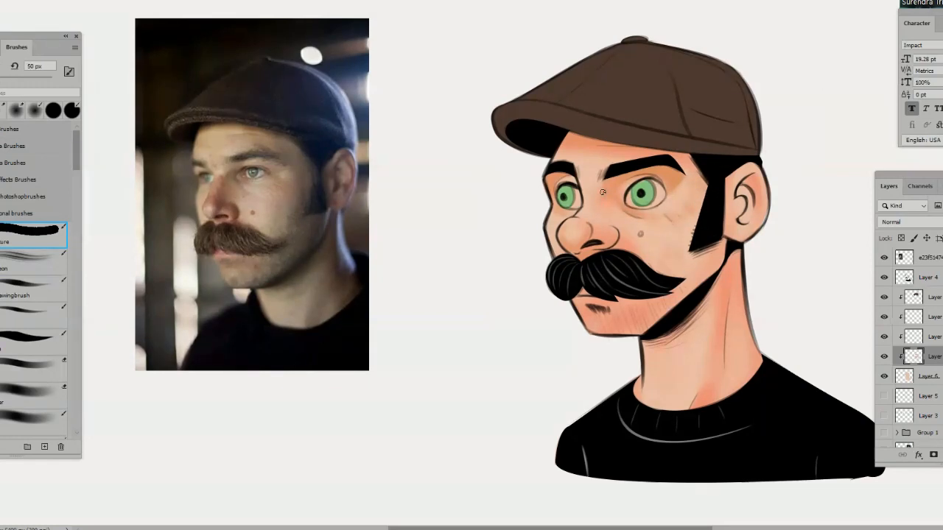
Choose a deeper orange foreground colour and strengthen the shading on the nose and around the eyes at about 70 px.
click(3, 291)
click(785, 253)
key(Return)
key(bracketright)
key(bracketright)
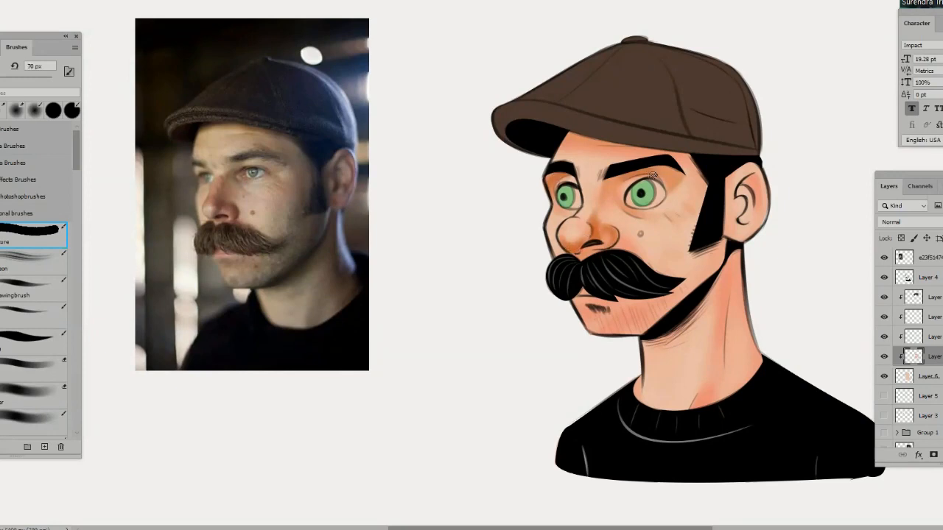
Shade the inner ear in deep orange, and darken the forehead beneath the brim with the brush enlarged to 175 px.
mouse_move(740, 196)
mouse_down()
mouse_move(746, 220)
mouse_move(739, 184)
mouse_move(729, 224)
mouse_move(744, 240)
mouse_up()
key(bracketright)
key(bracketright)
key(bracketright)
key(bracketright)
key(bracketright)
key(bracketright)
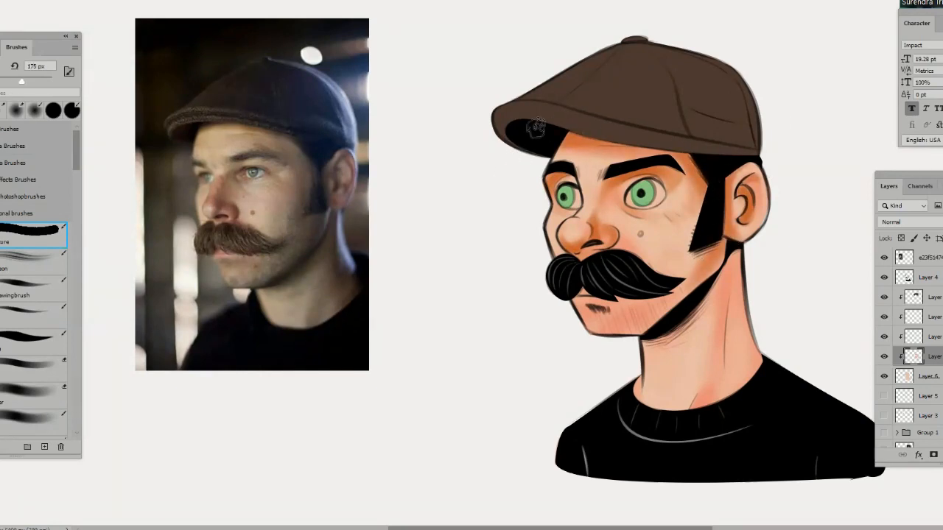
Paint deep orange shading over the chin, jaw and front of the neck down to the collar.
key(bracketleft)
key(bracketleft)
key(bracketright)
key(bracketright)
mouse_move(608, 327)
mouse_down()
mouse_move(663, 298)
mouse_move(704, 254)
mouse_move(667, 273)
mouse_move(721, 291)
mouse_move(732, 264)
mouse_move(659, 318)
mouse_move(668, 329)
mouse_move(638, 373)
mouse_move(659, 368)
mouse_move(659, 346)
mouse_move(757, 277)
mouse_move(747, 435)
mouse_move(741, 383)
mouse_move(658, 417)
mouse_up()
key(bracketleft)
key(bracketleft)
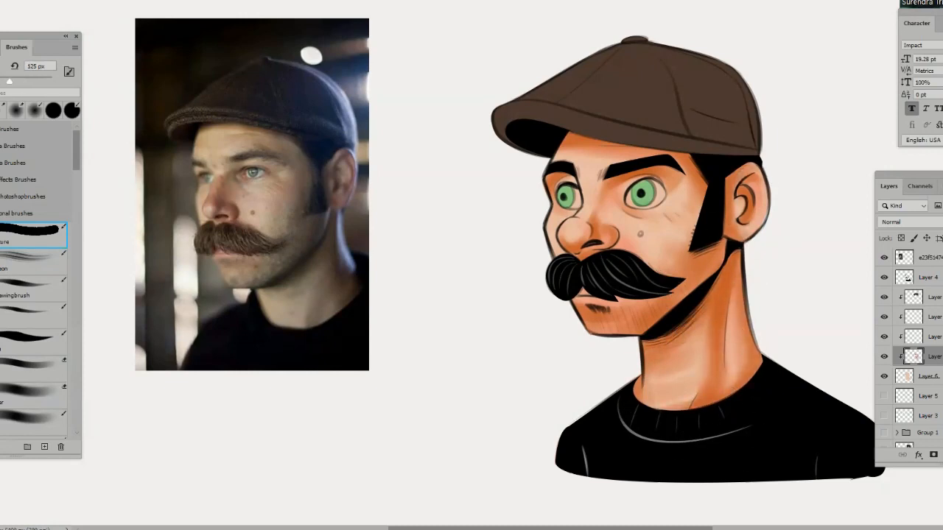
key(bracketleft)
key(bracketleft)
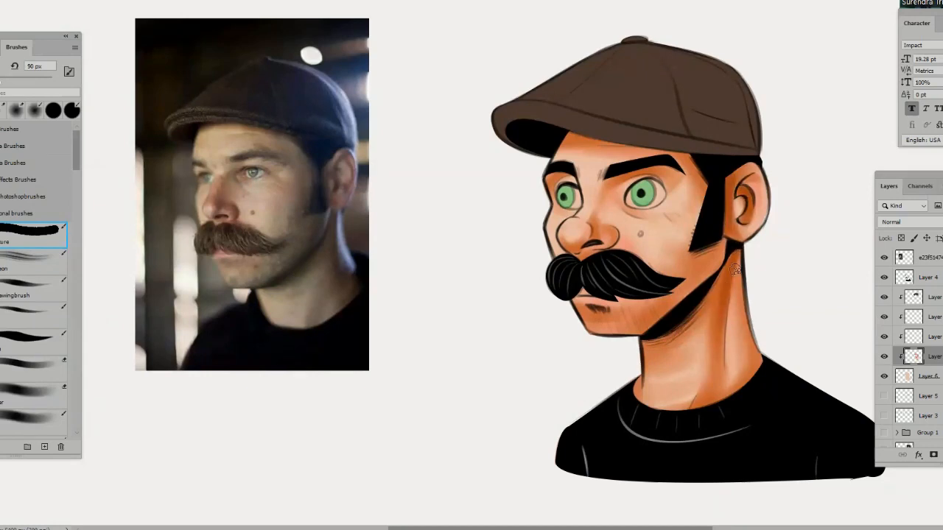
Darken the neck beneath the ear and jaw with a 125 px brush, and reduce the brush to 70 px.
key(bracketright)
key(bracketright)
mouse_move(737, 299)
mouse_down()
mouse_move(729, 401)
mouse_move(698, 341)
mouse_up()
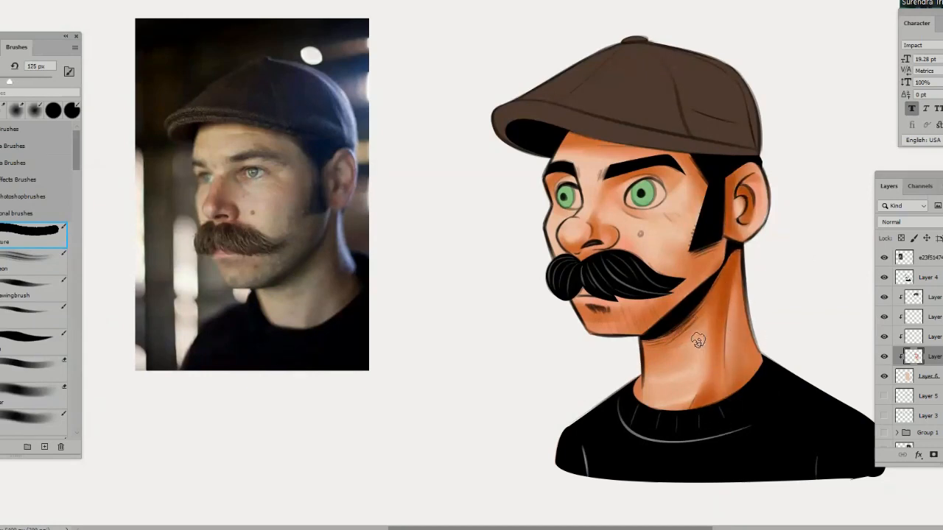
key(bracketleft)
key(bracketleft)
key(bracketleft)
key(bracketleft)
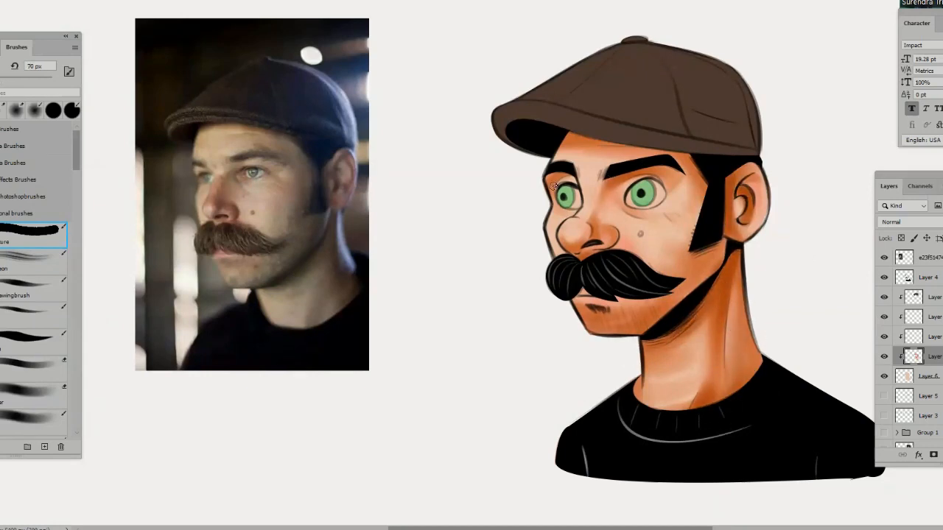
Deepen the orange shading on the forehead and darken the cheek mole, varying the brush from 125 px down to 80 px.
mouse_move(584, 135)
mouse_down()
mouse_move(663, 154)
mouse_move(604, 158)
mouse_up()
key(bracketright)
key(bracketright)
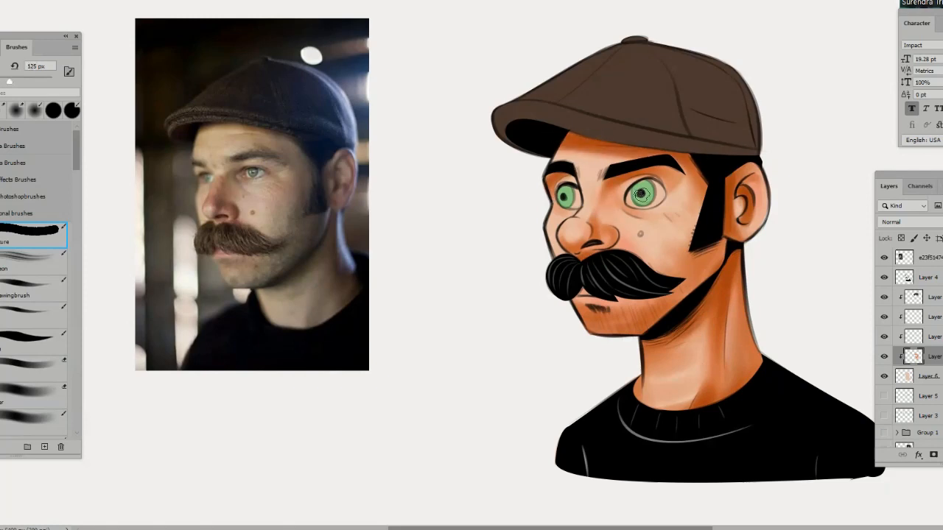
key(bracketleft)
key(bracketleft)
key(bracketleft)
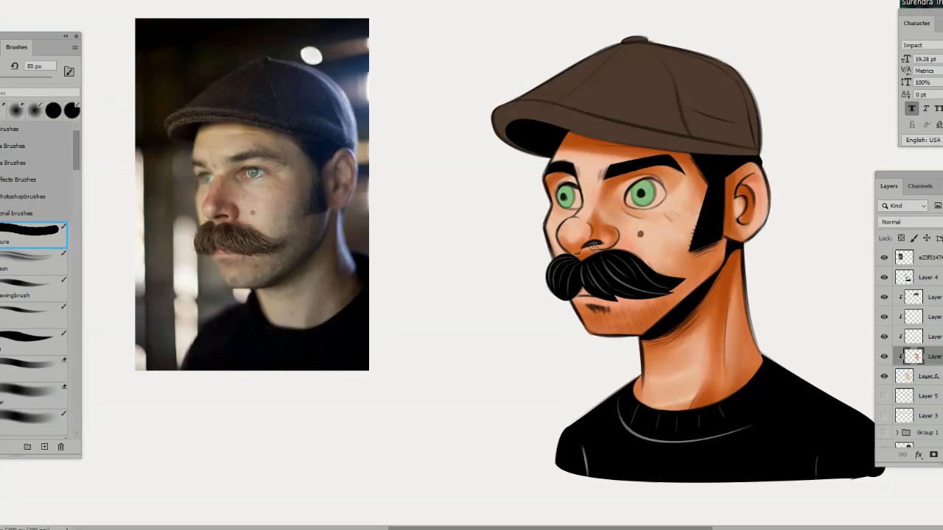
Darken the skin shading on the side of the neck, reducing the brush from 100 px to 60 px.
key(bracketright)
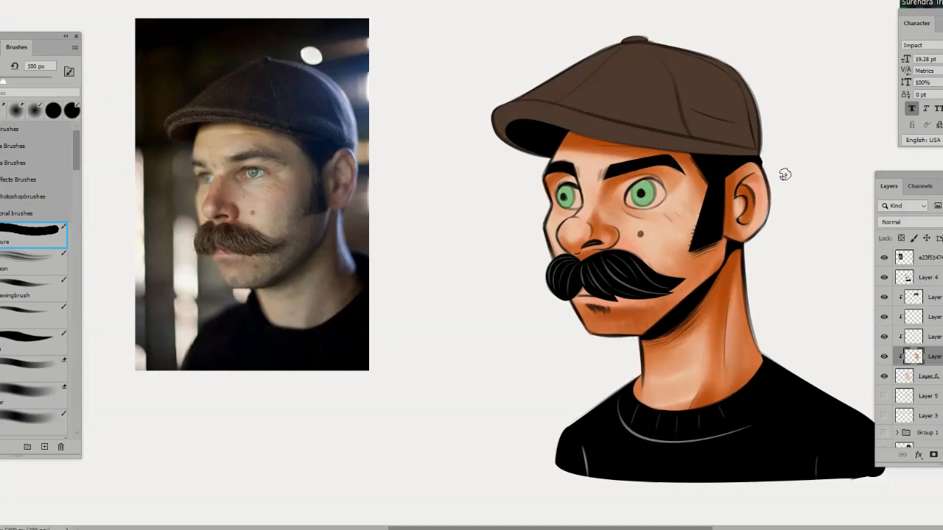
key(bracketleft)
key(bracketleft)
key(bracketleft)
key(bracketleft)
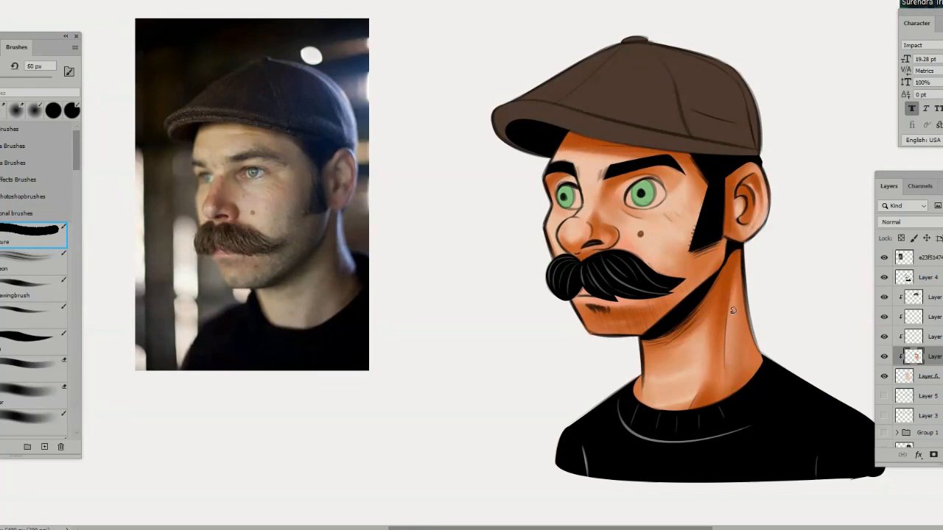
Choose a bright red foreground colour and tint the nose and lower lip with a brush of about 50 px.
key(n)
click(859, 353)
click(934, 215)
key(bracketright)
mouse_move(593, 195)
mouse_down()
mouse_move(581, 218)
mouse_move(608, 239)
mouse_move(574, 228)
mouse_move(581, 229)
mouse_move(561, 245)
mouse_move(587, 233)
mouse_up()
key(bracketleft)
key(bracketleft)
key(bracketright)
key(bracketright)
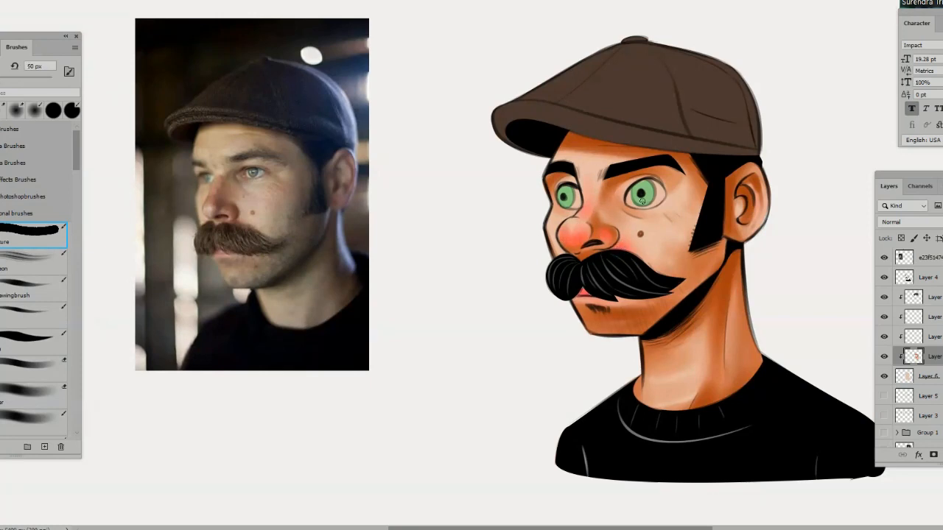
Paint a soft red blush on the cheek in front of the sideburn with an enlarged brush.
key(bracketright)
key(bracketright)
key(bracketright)
key(bracketright)
mouse_move(675, 233)
mouse_down()
mouse_move(696, 254)
mouse_move(674, 263)
mouse_up()
Add red tints to the ear rim, the bridge of the nose and the side of the neck, starting at 70 px.
key(bracketleft)
key(bracketleft)
key(bracketleft)
key(bracketleft)
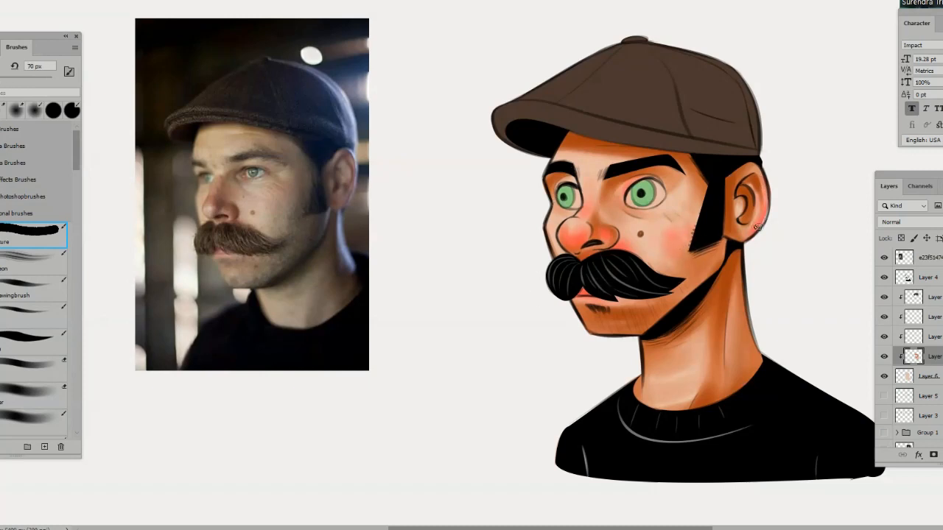
key(bracketright)
key(bracketright)
key(bracketright)
Sample skin tones near the eyebrows and paint the area between the brows and around the eyes at 70 px.
alt+click(598, 161)
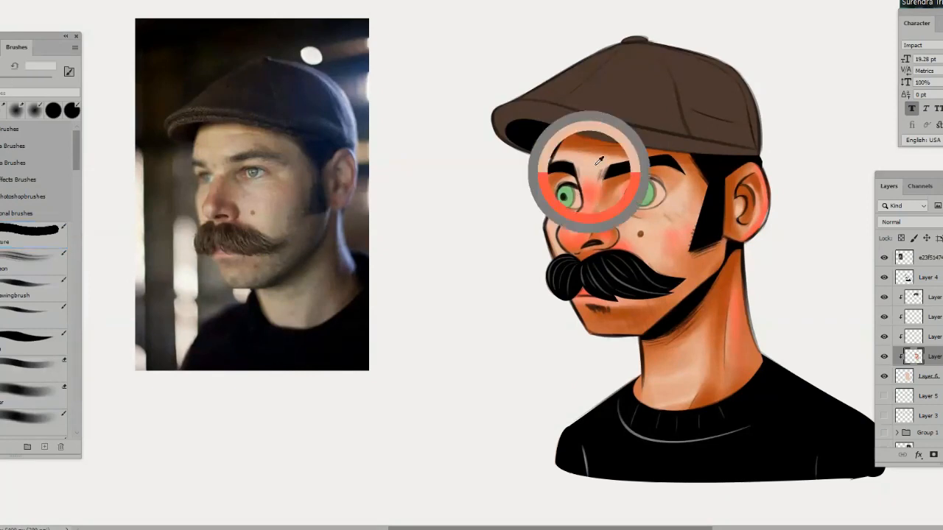
alt+click(631, 172)
key(bracketleft)
key(bracketleft)
key(bracketleft)
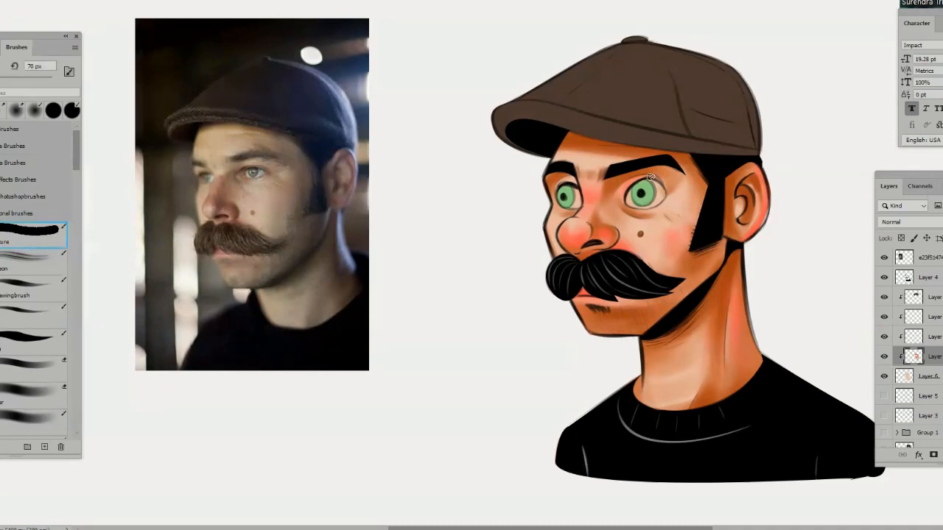
Paint the whites of both eyes, and shade them with a muted blue-grey using a smaller brush.
drag(657, 201, 637, 199)
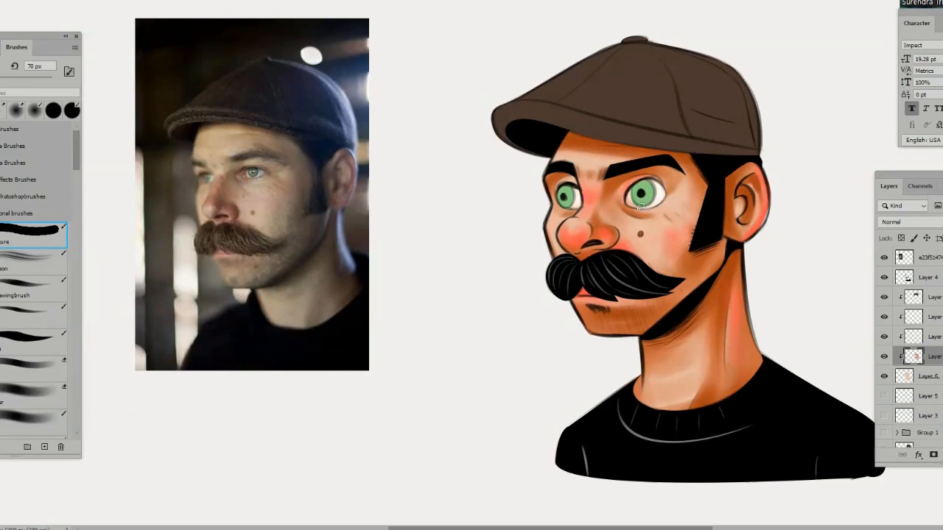
key(n)
click(747, 255)
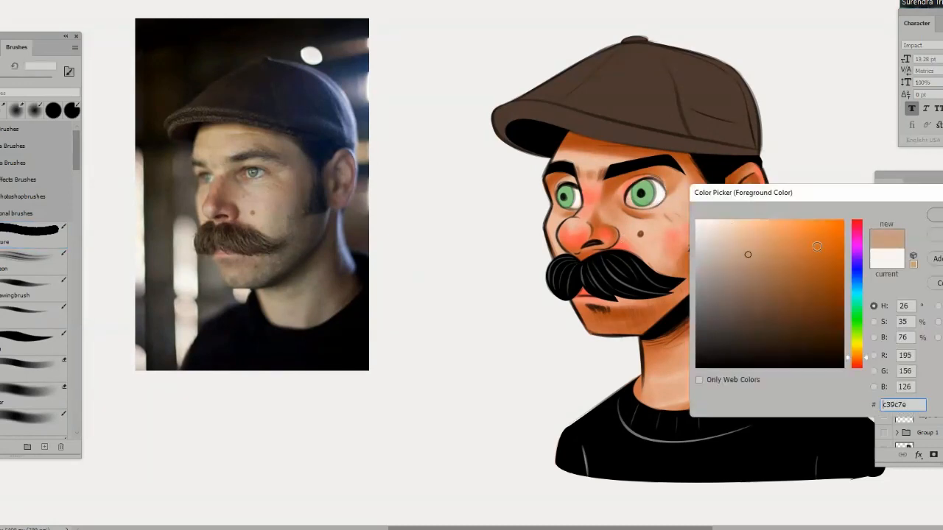
click(856, 288)
click(749, 291)
key(Return)
key(bracketleft)
key(bracketleft)
key(bracketleft)
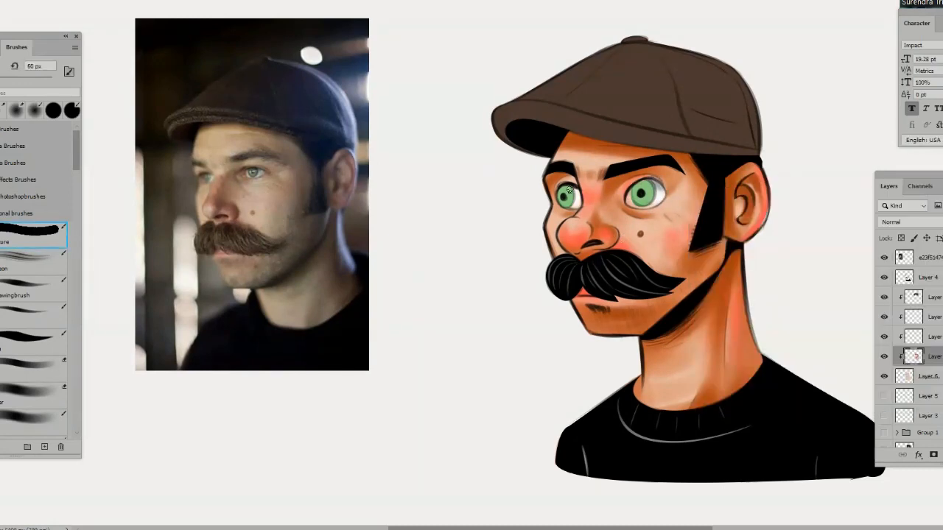
Lock transparent pixels on the iris layer above the skin shading and shade the irises with a mid green.
key(alt+bracketright)
click(901, 238)
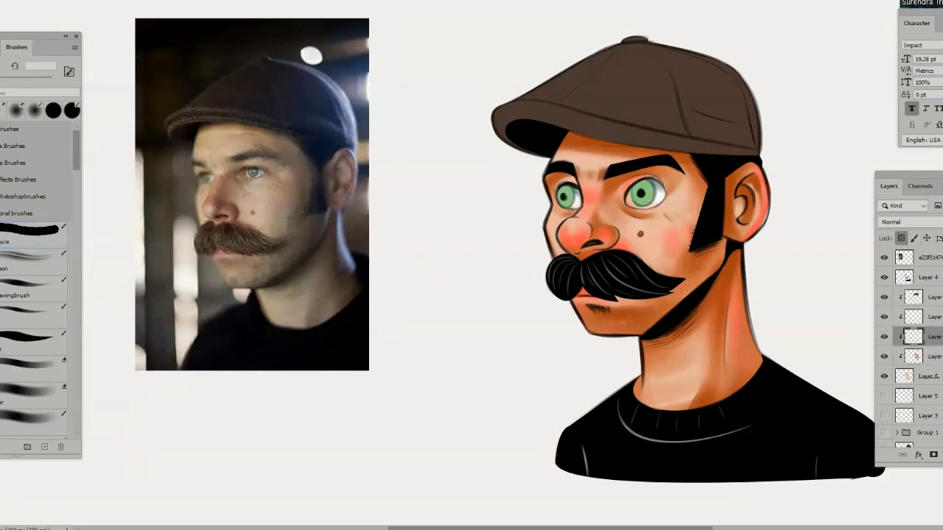
key(n)
key(Return)
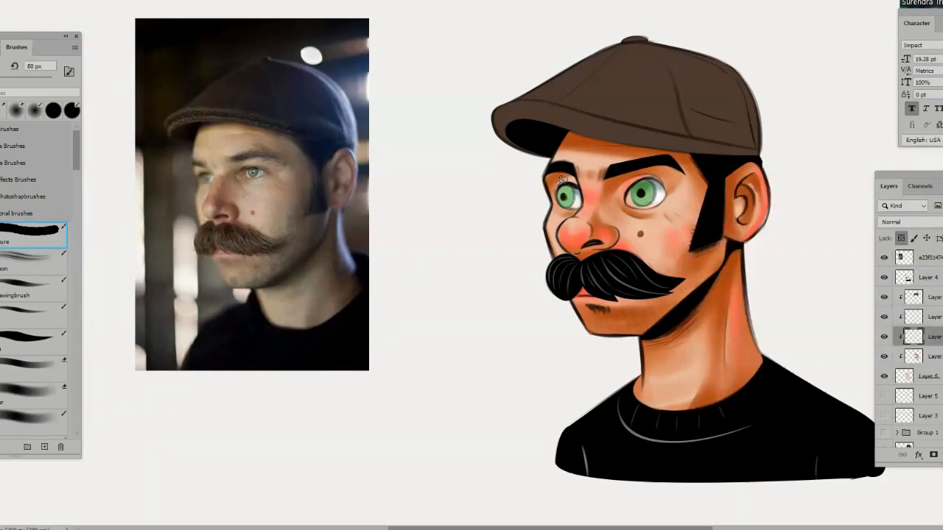
drag(560, 193, 564, 195)
Choose dark green 094b1f and shade the upper part and edges of the irises.
key(n)
click(857, 310)
click(825, 324)
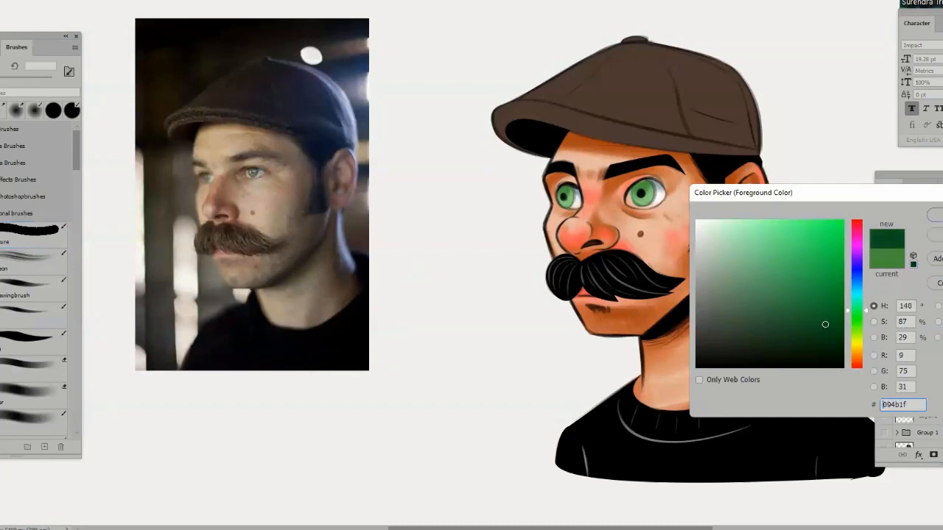
key(Return)
drag(658, 185, 628, 199)
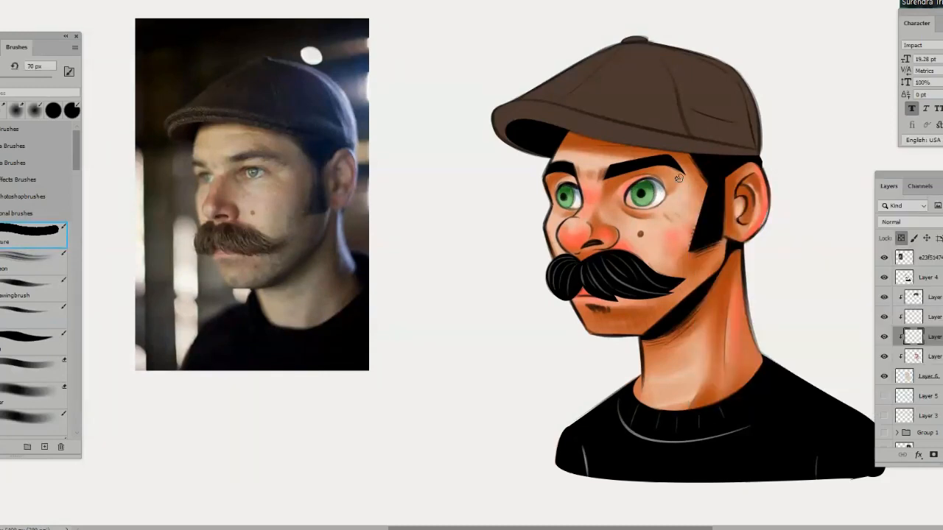
Add a new clipped layer above the eye colours and paint small highlights in both eyes at 30 px.
key(bracketleft)
click(884, 297)
click(884, 297)
click(884, 277)
click(884, 277)
click(926, 317)
key(ctrl+shift+alt+n)
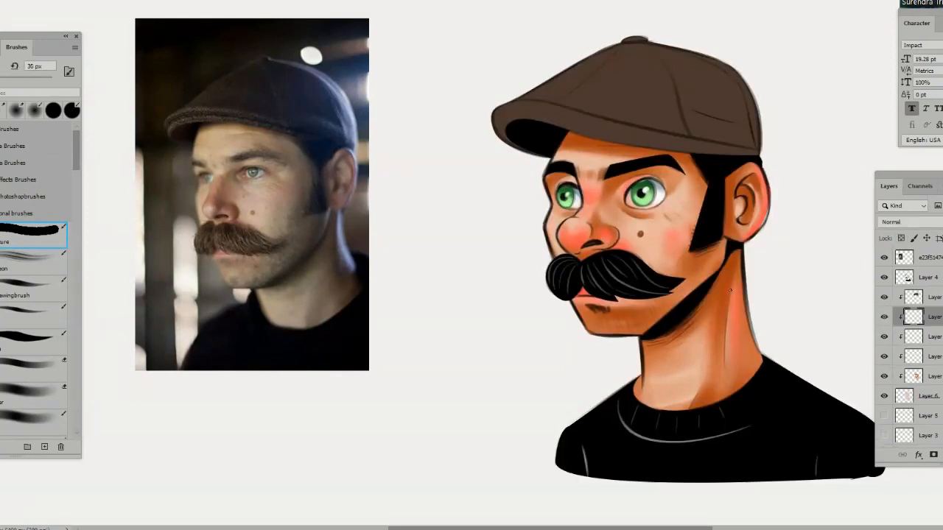
Lock transparent pixels on the cap layer and paint a lighter brown highlight along the brim edge.
drag(630, 424, 633, 440)
ctrl+click(625, 104)
key(slash)
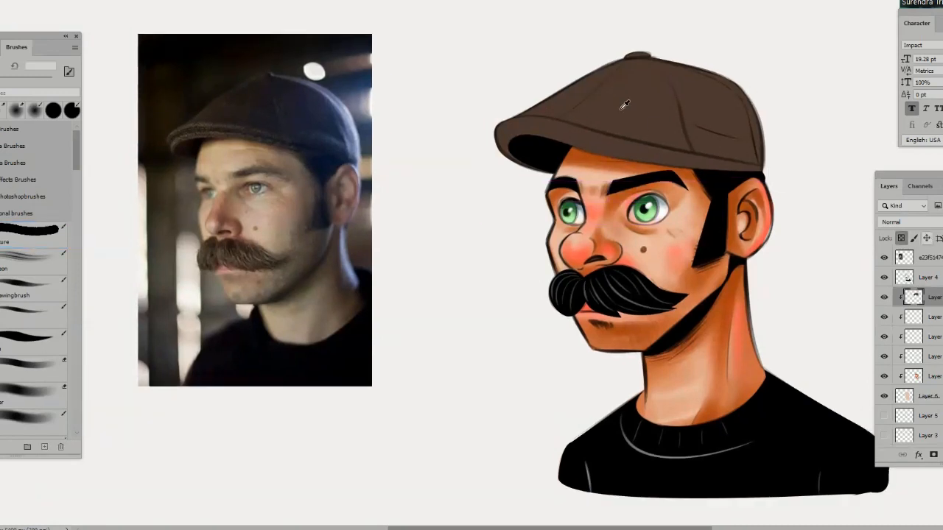
alt+click(624, 105)
key(n)
key(Return)
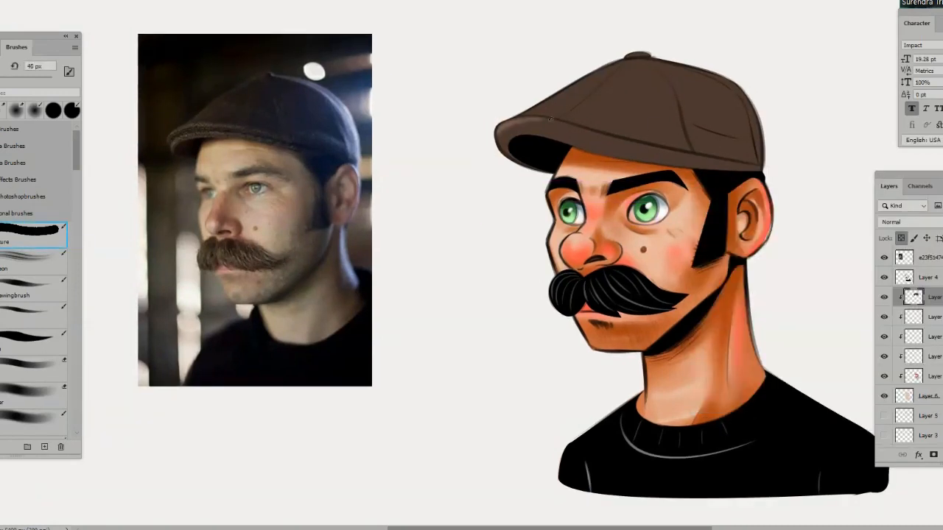
drag(548, 122, 757, 162)
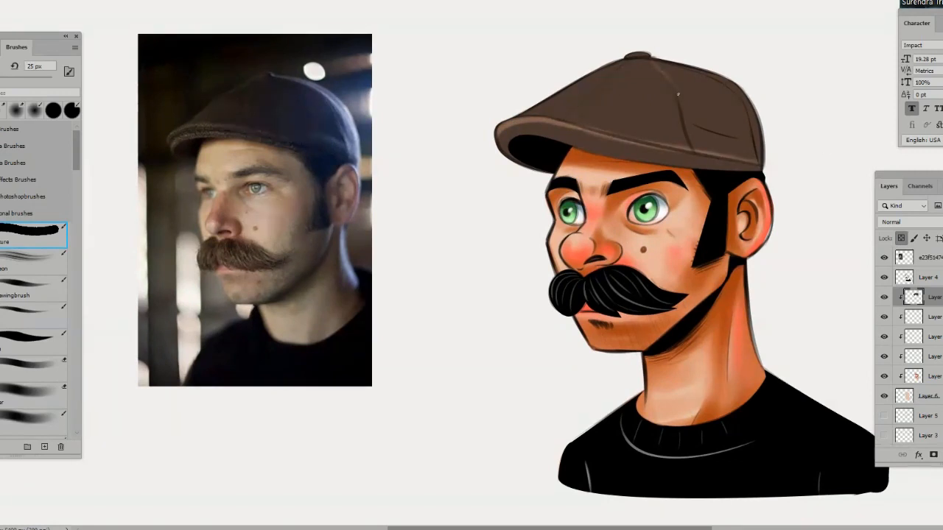
Choose a darker brown and shade the cap's rear panel beside the seam with an enlarged brush.
key(n)
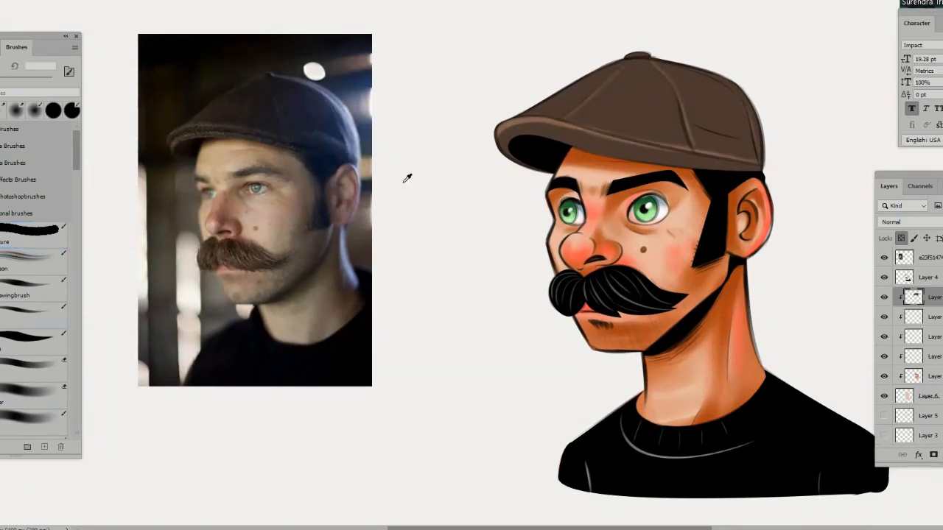
click(779, 345)
key(Return)
key(bracketright)
key(bracketright)
key(bracketright)
mouse_move(704, 123)
mouse_down()
mouse_move(748, 135)
mouse_move(720, 125)
mouse_move(733, 114)
mouse_move(730, 122)
mouse_move(679, 83)
mouse_move(717, 99)
mouse_up()
Shade the cap's middle panel below the top button in dark brown with a brush of about 150 px.
key(bracketright)
key(bracketright)
key(bracketright)
mouse_move(637, 65)
mouse_down()
mouse_move(668, 111)
mouse_move(622, 114)
mouse_move(655, 138)
mouse_move(683, 136)
mouse_up()
key(bracketleft)
key(bracketleft)
key(bracketright)
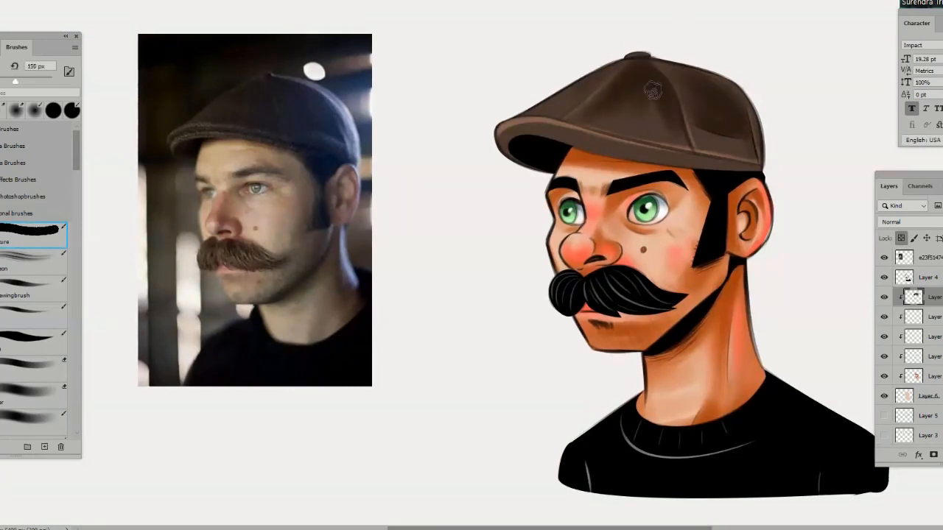
Darken the cap's brim along its length with dark brown strokes at 150 px.
drag(708, 165, 525, 137)
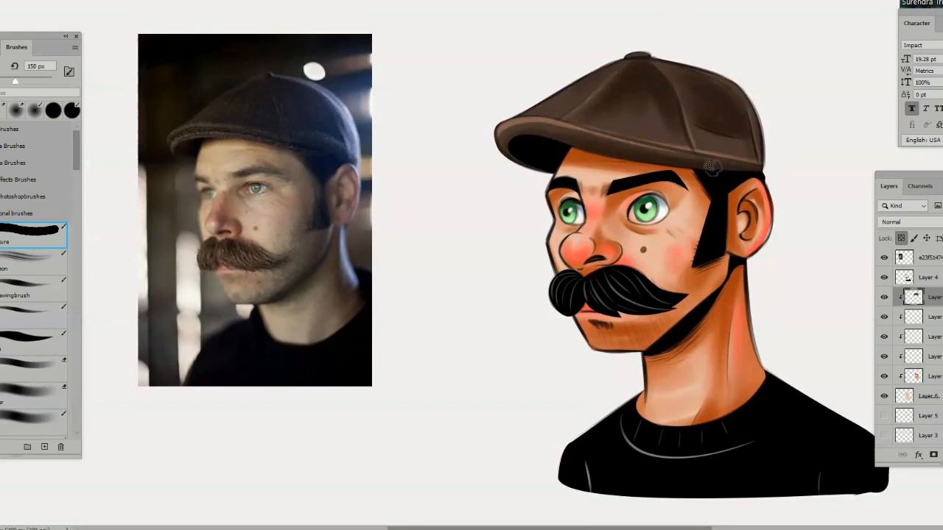
key(bracketleft)
key(bracketleft)
key(bracketleft)
key(bracketleft)
key(bracketleft)
key(bracketleft)
Deepen the dark brown shading across the cap's panels with the brush enlarged to 200 px.
key(bracketright)
key(bracketright)
key(bracketright)
key(bracketright)
key(bracketright)
key(bracketright)
key(bracketright)
key(bracketright)
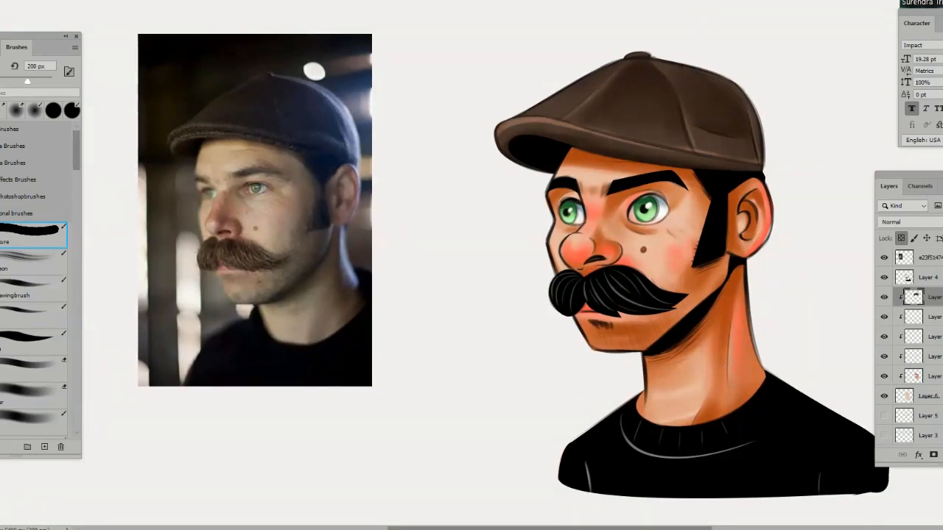
Refine the dark shading of the cap's middle panel above the brim with a 100 px brush.
key(bracketleft)
key(bracketleft)
key(bracketleft)
key(bracketleft)
key(bracketleft)
key(bracketleft)
key(bracketright)
key(bracketright)
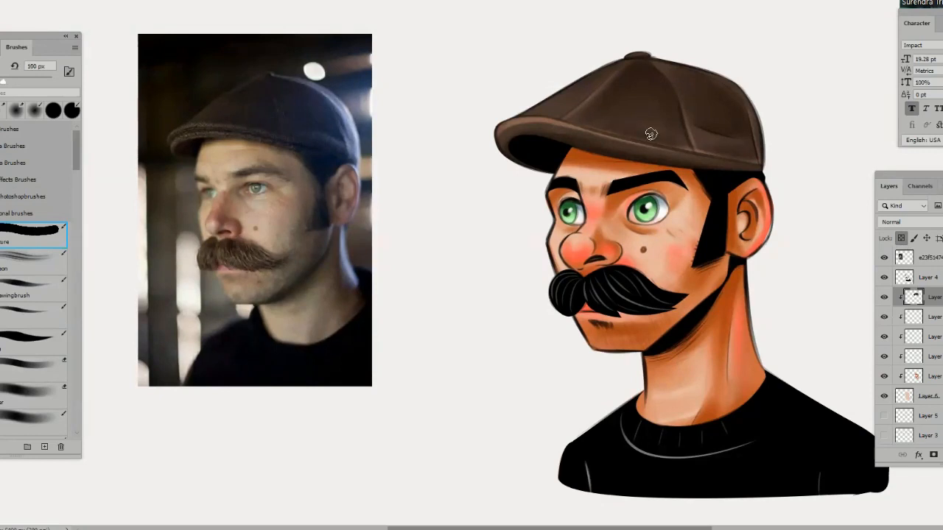
Choose near-black brown 0d0806 and darken the front edge of the cap's brim with a 40 px brush.
key(bracketleft)
key(bracketleft)
key(bracketleft)
key(bracketleft)
click(774, 360)
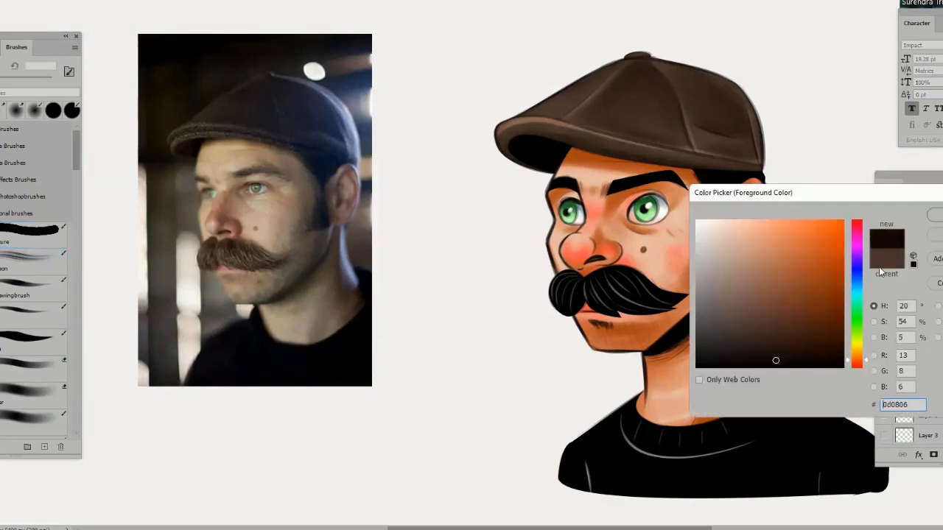
key(Return)
key(bracketleft)
key(bracketleft)
drag(501, 146, 531, 126)
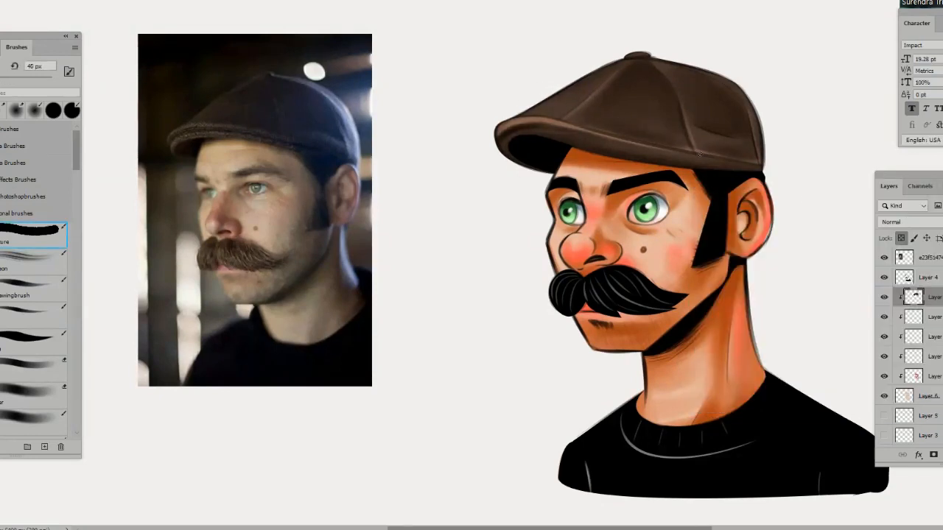
Darken the cap's front panel and seam folds in near-black brown, with the brush set from 150 px to 100 px.
key(bracketright)
key(bracketright)
key(bracketright)
key(bracketright)
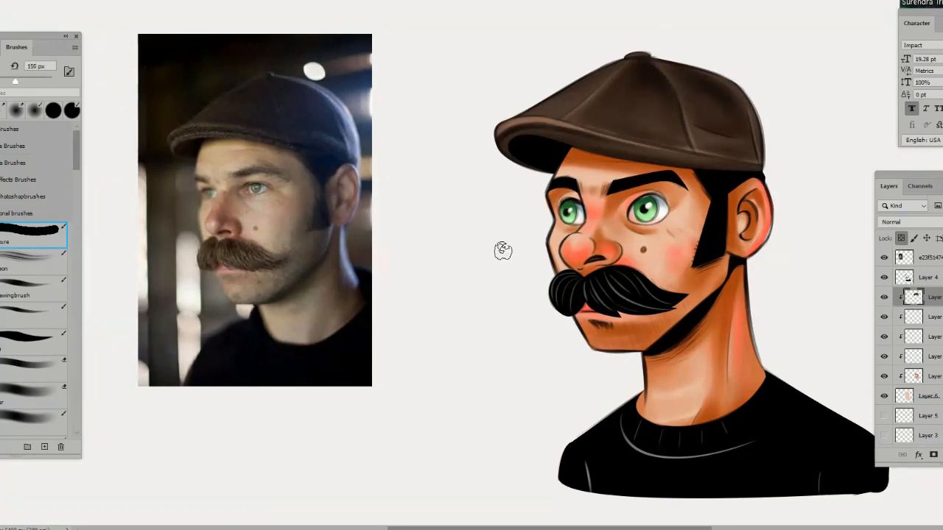
key(bracketleft)
key(bracketleft)
mouse_move(530, 108)
mouse_down()
mouse_move(588, 78)
mouse_move(573, 84)
mouse_up()
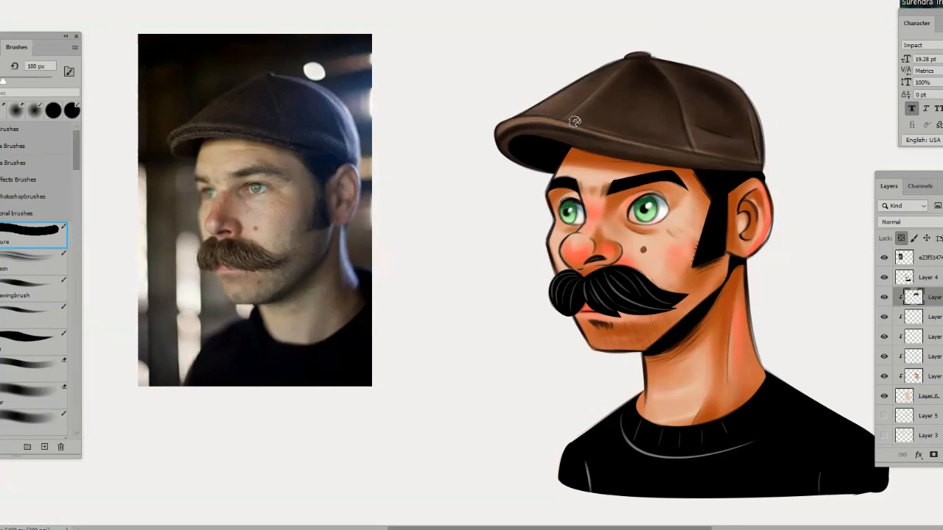
drag(575, 122, 604, 95)
Paint brown tones over the moustache strands and sideburn on Layer 4 with an 80 px brush.
drag(776, 177, 728, 143)
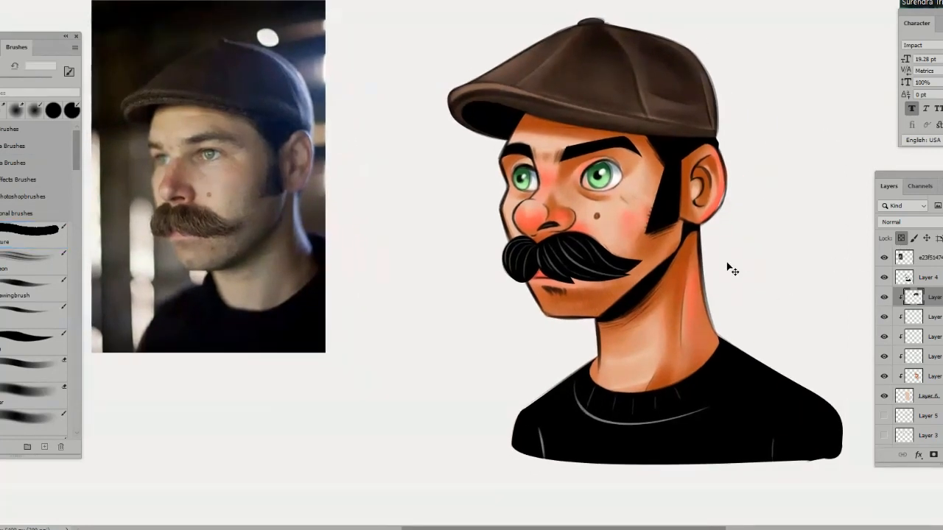
click(906, 277)
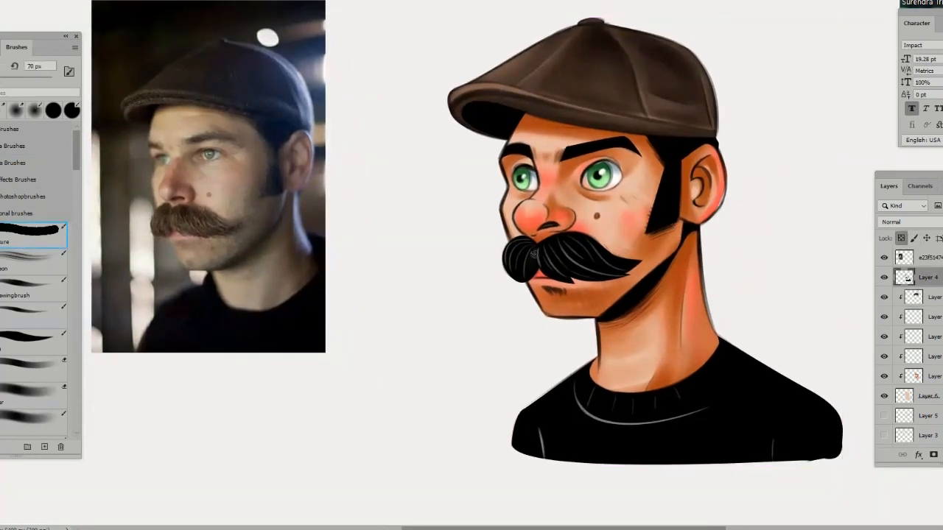
key(])
mouse_move(549, 251)
mouse_down()
mouse_move(607, 252)
mouse_move(545, 271)
mouse_move(537, 253)
mouse_up()
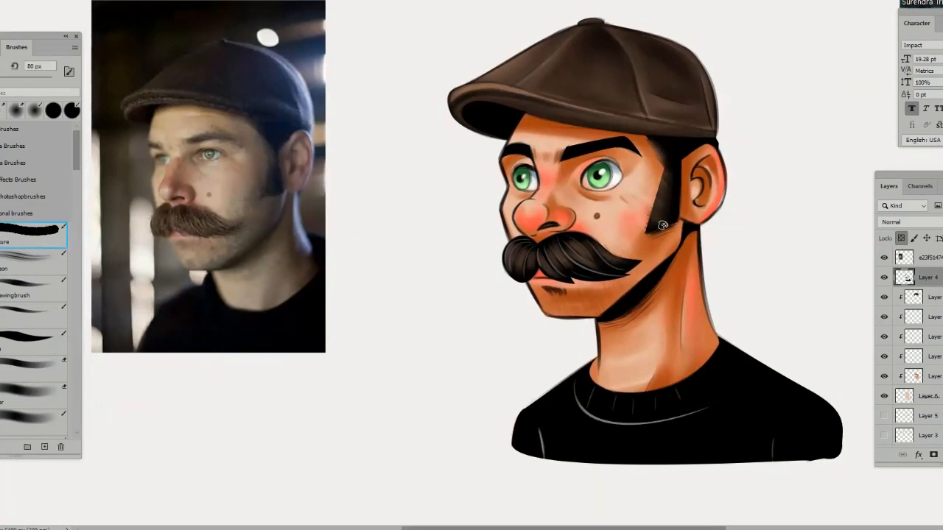
Choose a muted green on the skin shading layer and tint the jaw below the sideburn at 175 px.
click(929, 375)
click(1, 322)
click(857, 333)
click(741, 265)
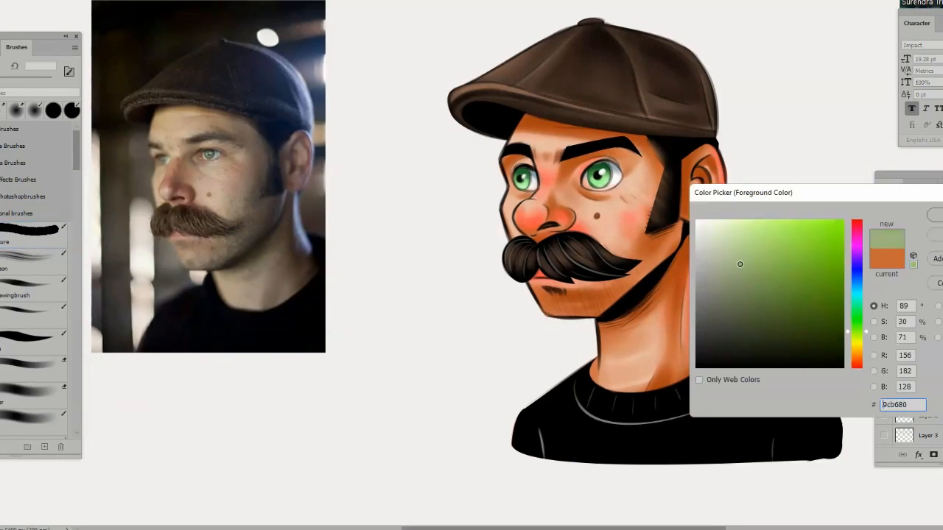
click(743, 268)
key(Return)
key(bracketright)
key(bracketright)
key(bracketright)
key(bracketright)
key(bracketright)
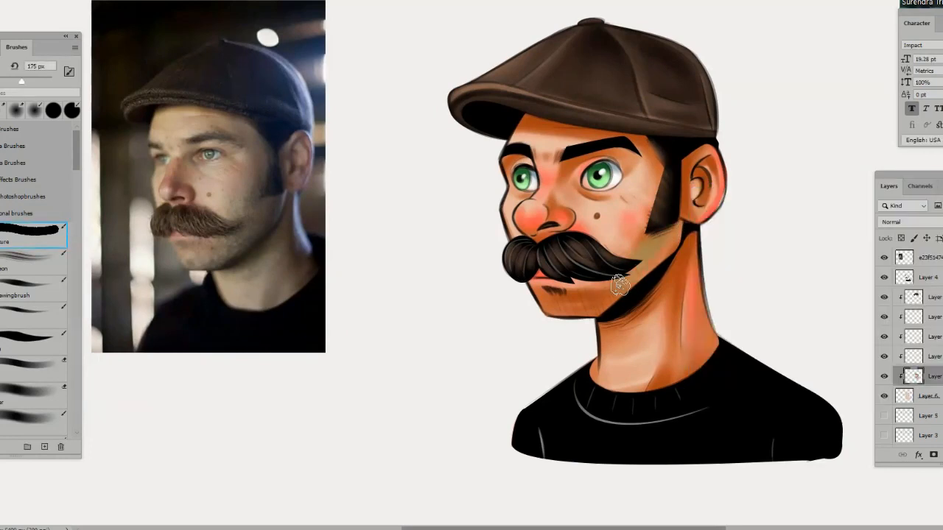
Extend the muted green beard tint over the chin and lower jaw, reducing the brush to 125 px.
drag(521, 297, 569, 294)
key(bracketleft)
key(bracketleft)
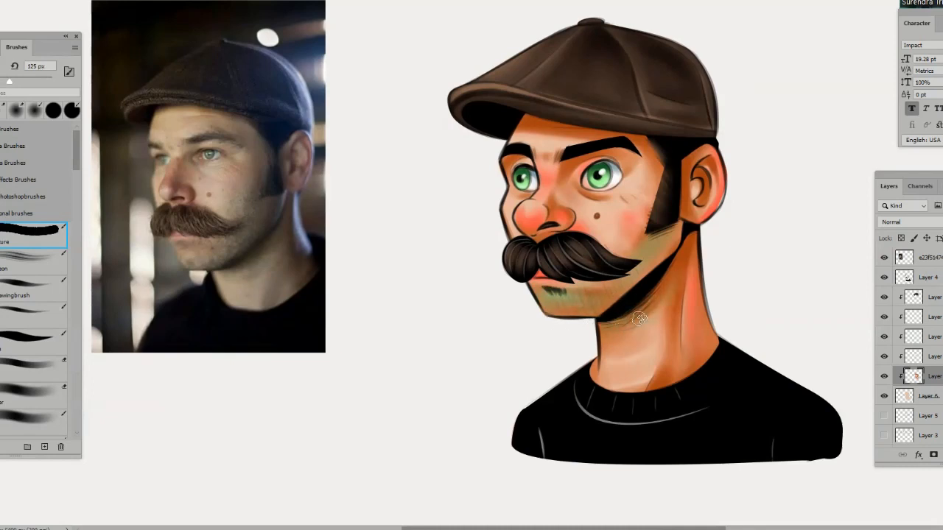
key(bracketleft)
key(bracketleft)
key(bracketleft)
key(bracketright)
key(bracketright)
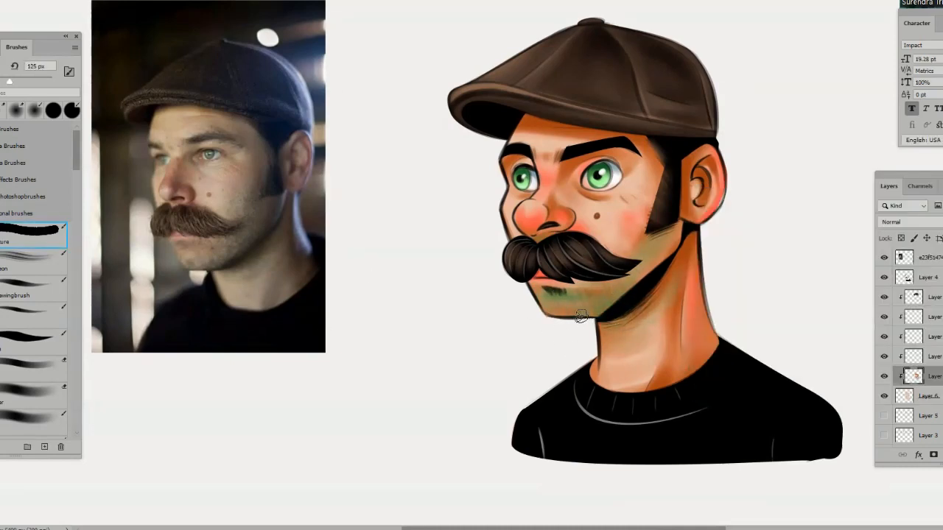
Extend the muted green beard tint from the jaw onto the upper neck with a 125 px brush.
key(bracketleft)
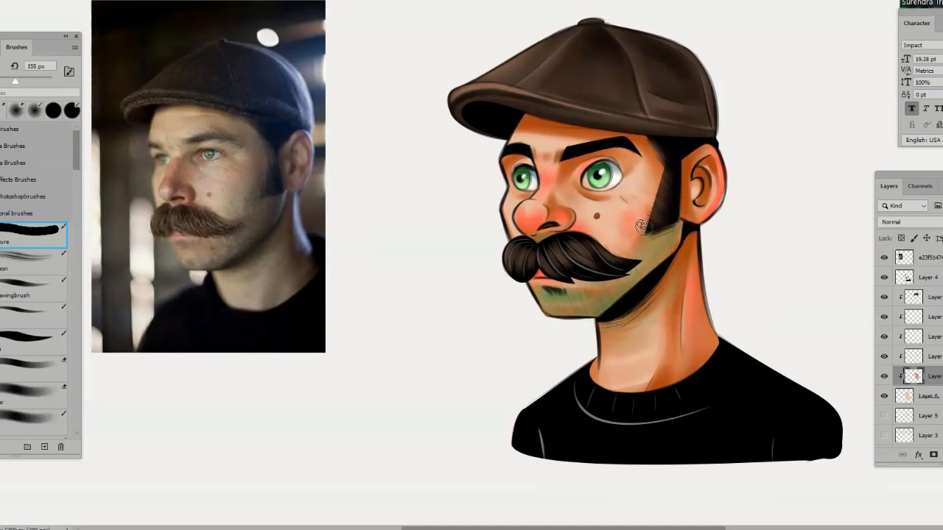
key(bracketright)
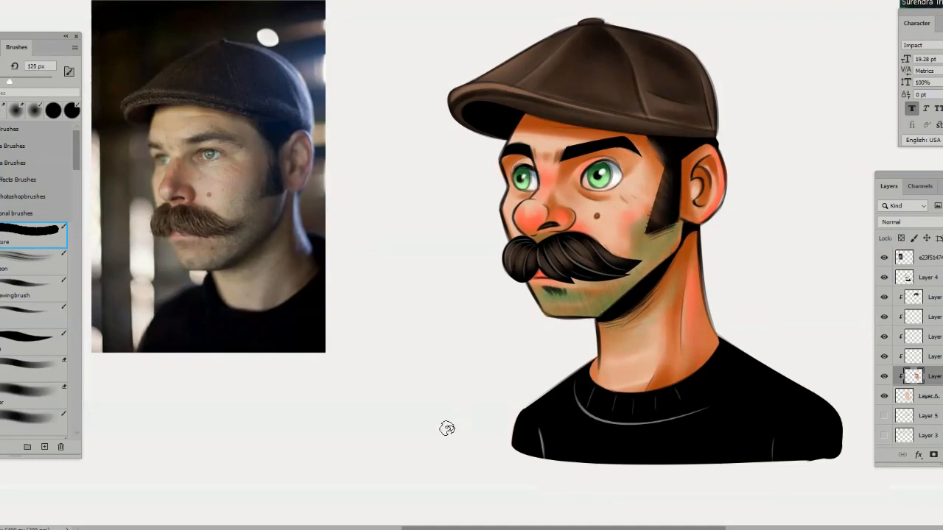
drag(623, 319, 629, 356)
drag(777, 315, 749, 302)
Add a new clipped layer directly above the cap shading layer.
click(895, 302)
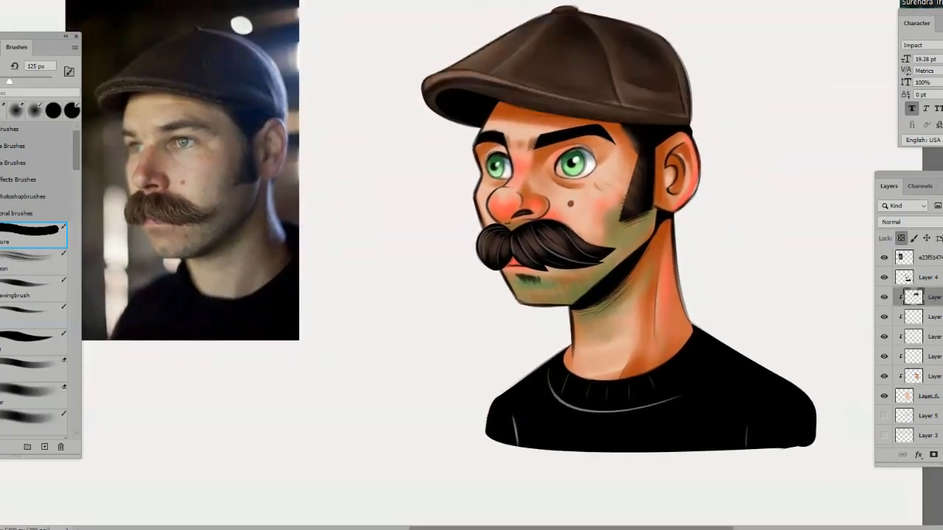
click(921, 375)
click(921, 296)
key(ctrl+alt+shift+n)
drag(701, 273, 718, 307)
Set the foreground colour to bright sky blue #5cdbff and reduce the brush to 80 px.
key(n)
click(849, 293)
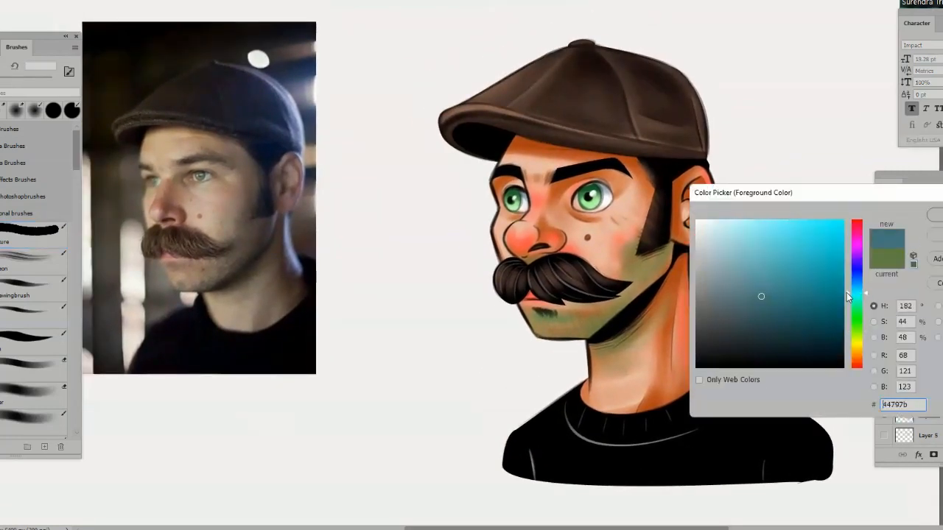
click(789, 220)
click(856, 288)
click(934, 215)
key(bracketleft)
key(bracketleft)
key(bracketleft)
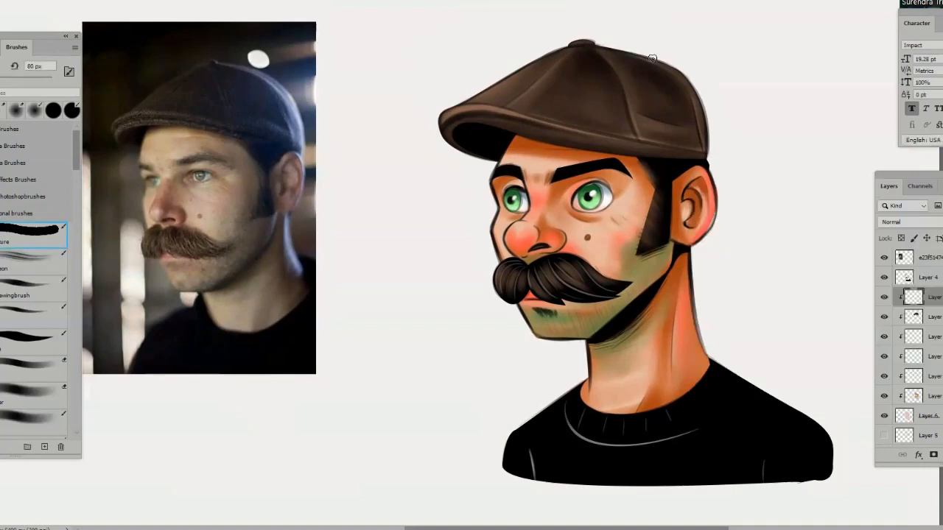
Paint a blue rim light along the cap's back edge and the ear's outer edge, reducing the brush to 70 px.
mouse_move(652, 59)
mouse_down()
mouse_move(701, 176)
mouse_move(724, 139)
mouse_move(659, 59)
mouse_move(720, 205)
mouse_move(636, 50)
mouse_move(697, 79)
mouse_move(680, 70)
mouse_move(703, 155)
mouse_up()
key(bracketright)
key(bracketright)
key(bracketright)
key(bracketleft)
key(bracketleft)
key(bracketleft)
key(bracketleft)
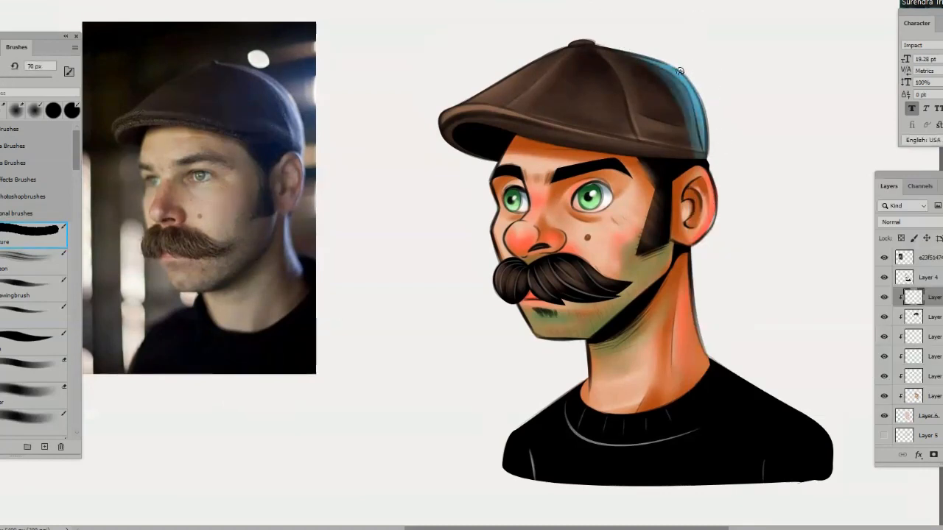
mouse_move(680, 71)
mouse_down()
mouse_move(714, 174)
mouse_move(701, 169)
mouse_move(716, 225)
mouse_up()
Continue the blue rim light along the jaw and back of the neck at up to 80 px, and along the shirt's shoulder on Layer 4.
key(bracketleft)
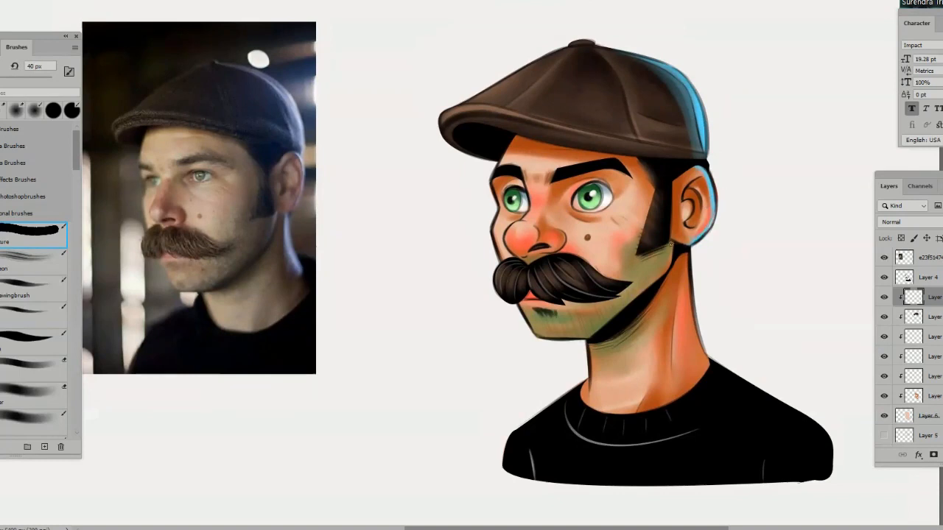
drag(689, 255, 703, 355)
key(bracketright)
key(bracketright)
key(bracketright)
key(bracketright)
key(bracketright)
key(bracketright)
drag(687, 267, 696, 354)
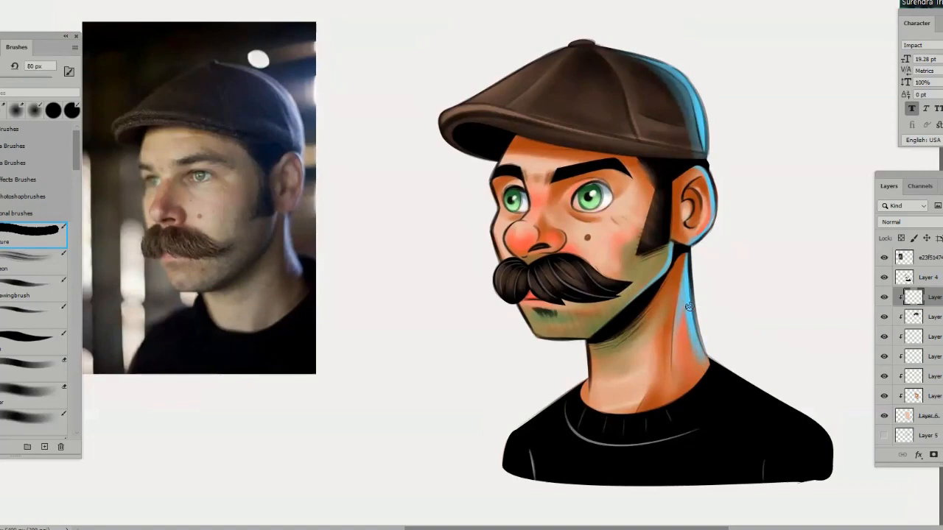
drag(690, 307, 698, 347)
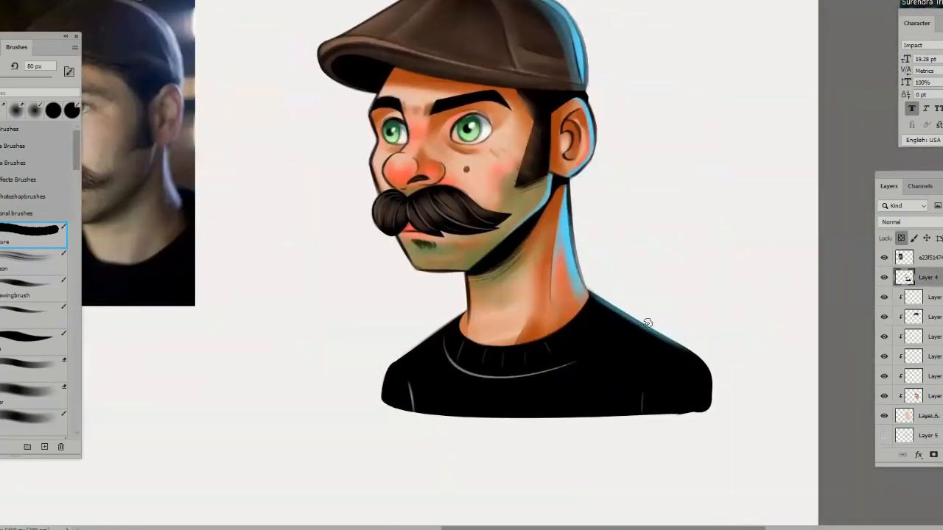
drag(648, 323, 700, 360)
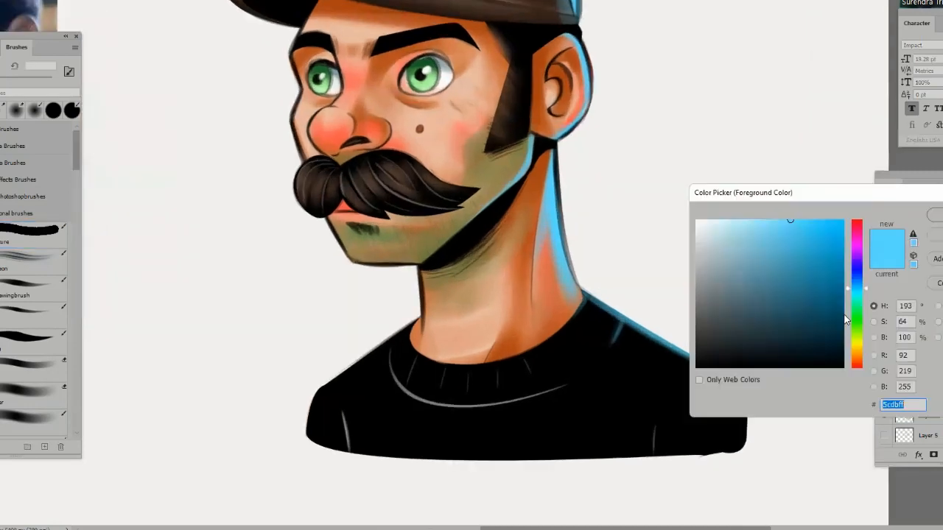
Choose a pale cyan and brighten the rim light on the neck, ear and cap edge with a 25 to 35 px brush.
click(737, 215)
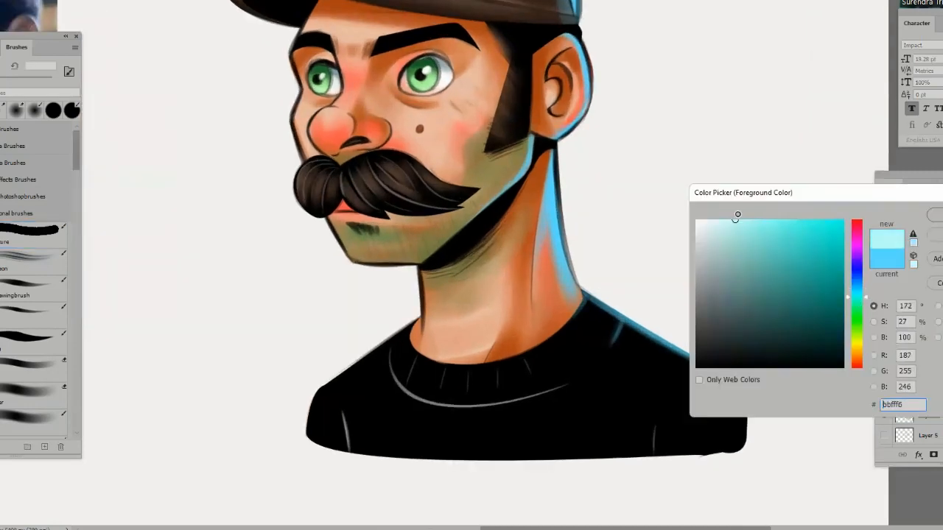
key(Return)
click(912, 297)
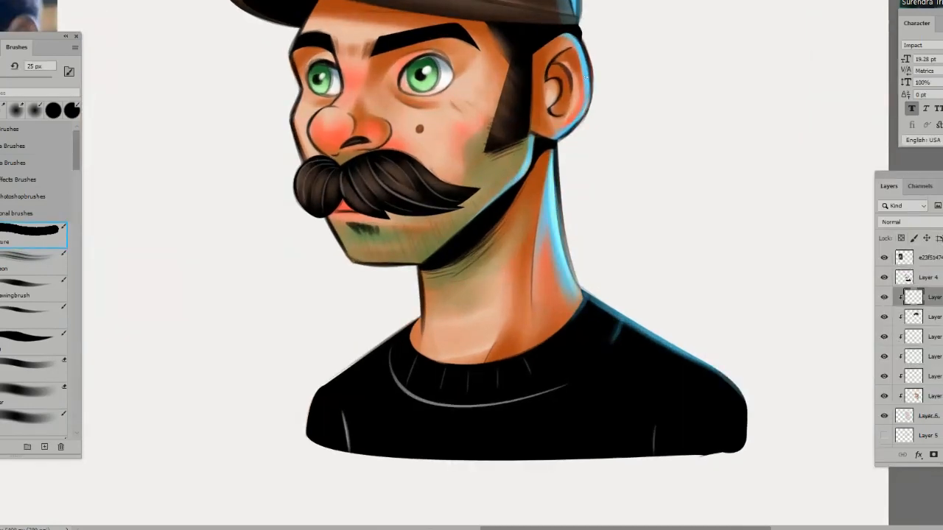
drag(621, 102, 626, 226)
drag(570, 63, 589, 211)
drag(488, 88, 575, 153)
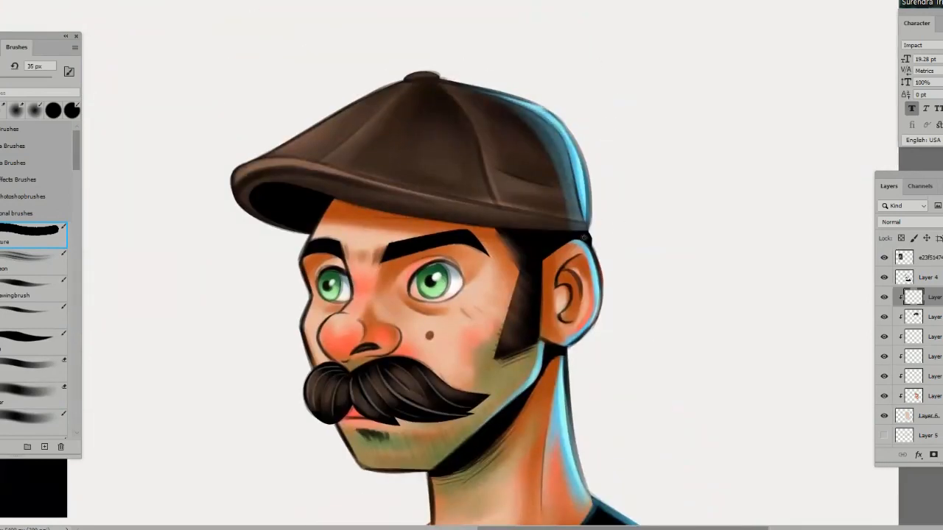
Change the foreground colour to a paler, near-white cyan.
key(z)
drag(591, 317, 545, 316)
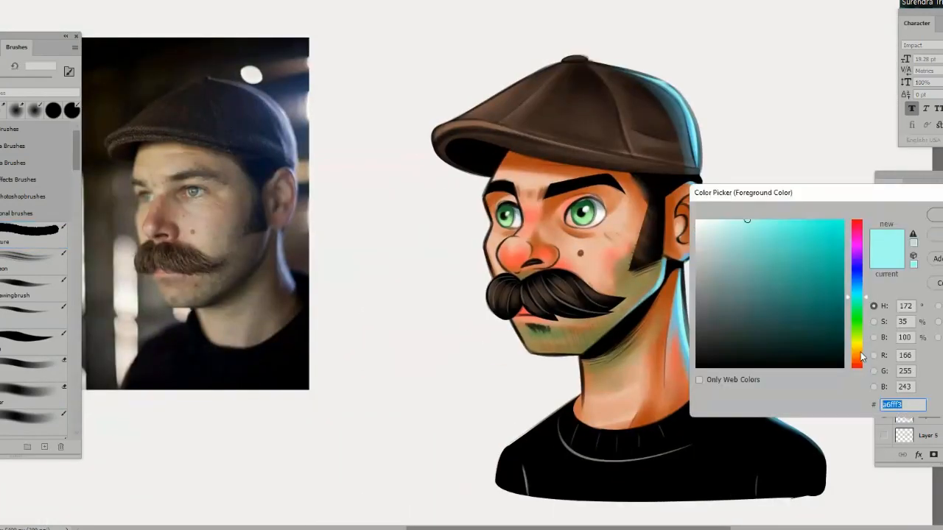
click(716, 221)
key(Return)
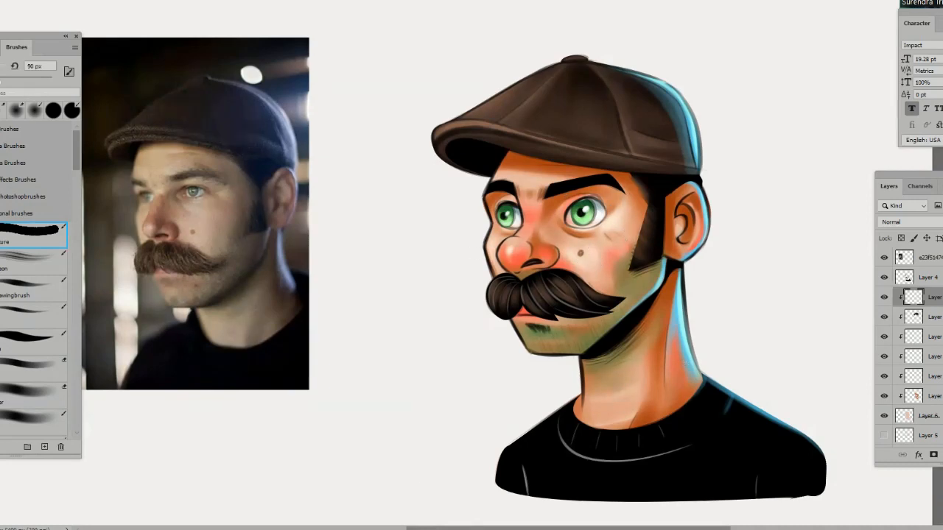
Deepen the orange-brown shading down the side and base of the neck, reducing the brush from 100 to 80 px.
ctrl+click(691, 400)
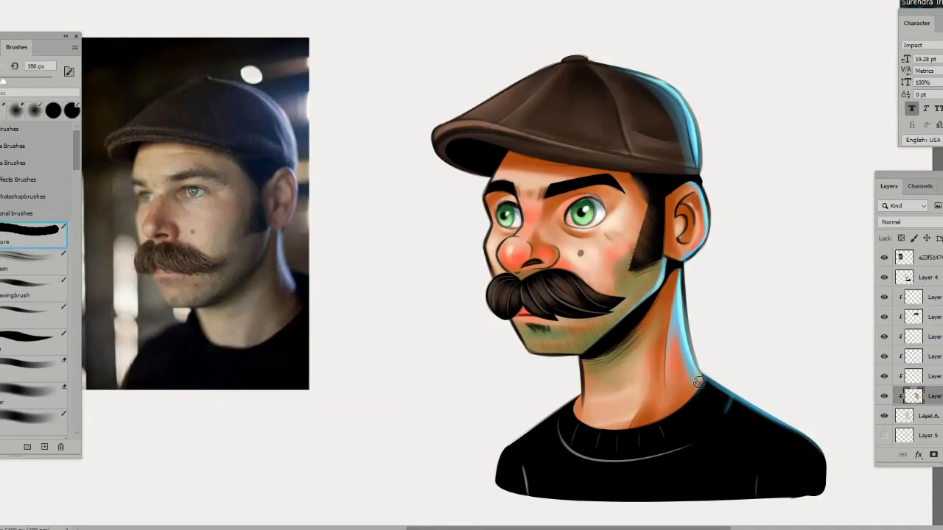
ctrl+click(699, 383)
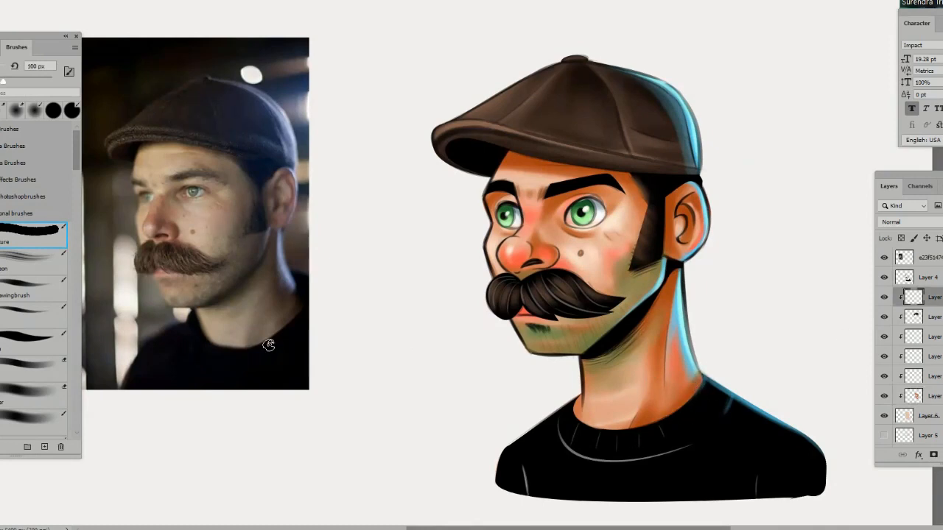
key(Escape)
key(bracketleft)
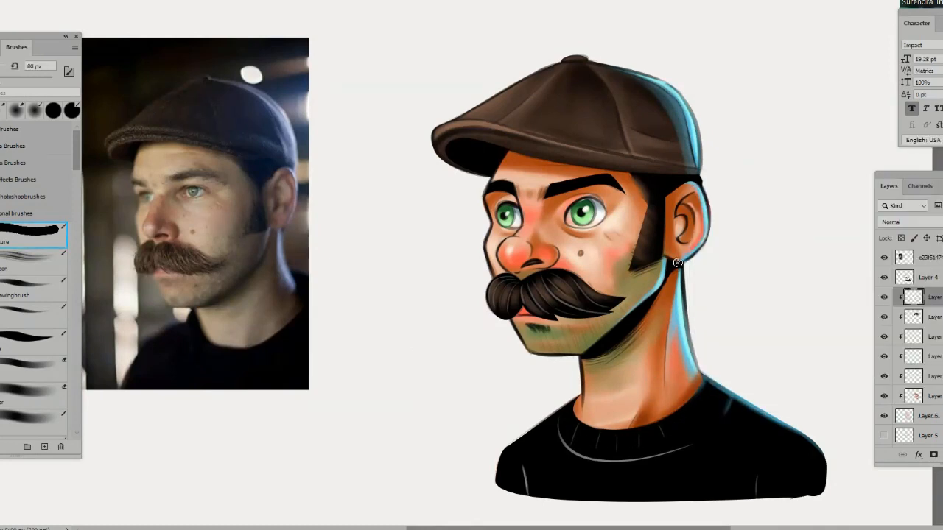
drag(667, 344, 671, 407)
Darken the inside of the ear with a 70 px brush and shade the forehead beneath the cap brim on the skin shading layer.
key(bracketright)
key(bracketright)
drag(676, 211, 679, 215)
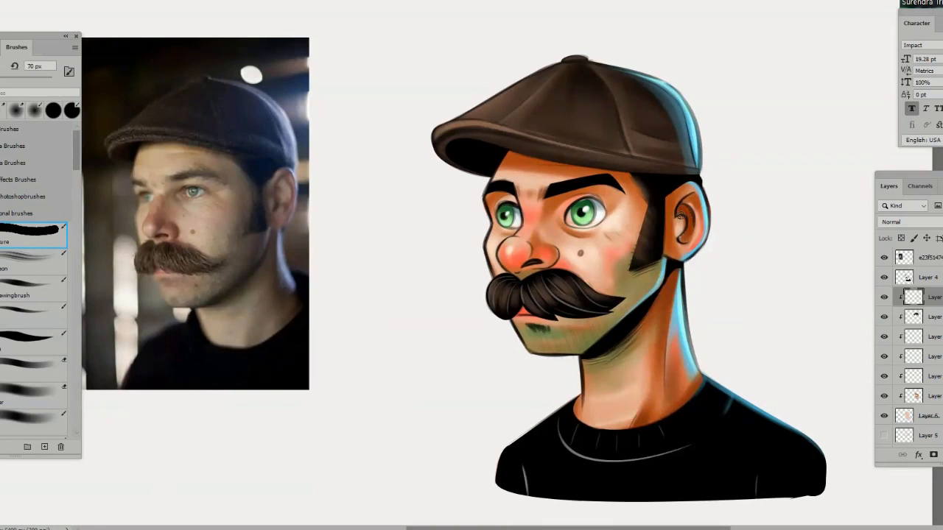
key(bracketright)
key(bracketright)
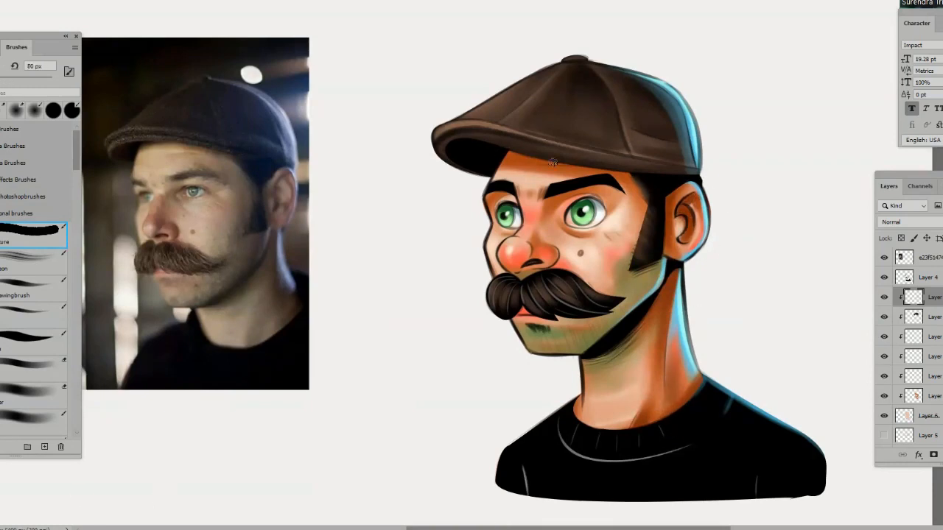
click(915, 395)
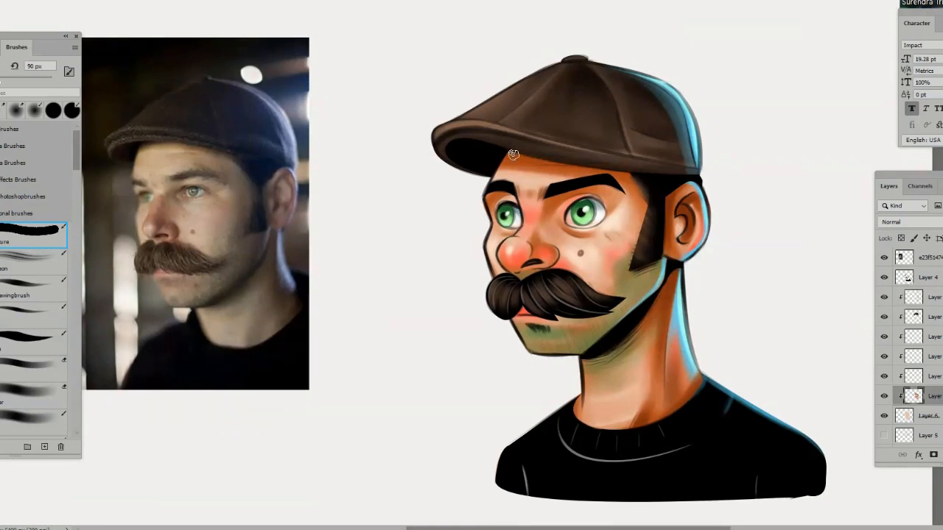
Add a new background layer directly beneath Layer 6, with the whole canvas in view.
key(z)
alt+click(643, 362)
alt+click(643, 361)
drag(716, 368, 636, 304)
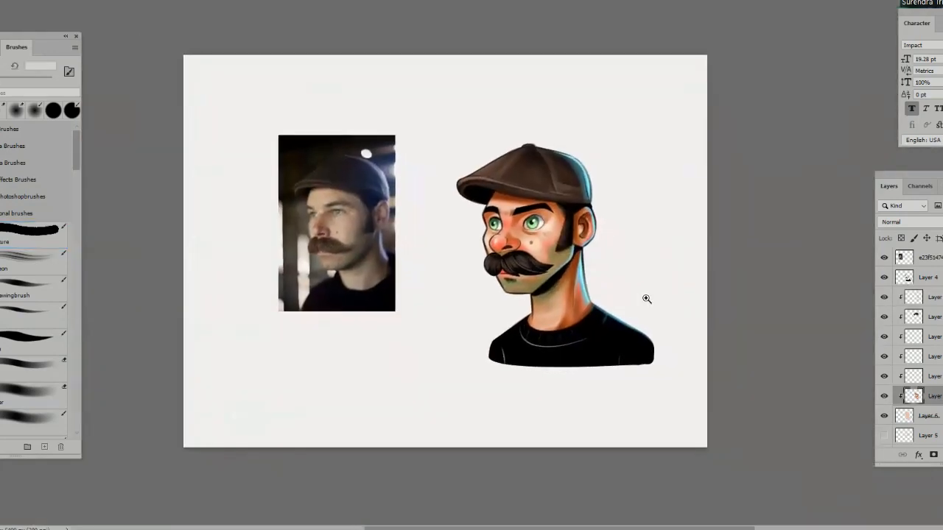
scroll(913, 346, down, 3)
click(928, 374)
key(ctrl+shift+alt+n)
Choose a bright blue and paint a broad textured wash behind the caricature with an 800 px brush.
drag(859, 283, 859, 289)
key(Return)
key(b)
mouse_move(509, 317)
mouse_down()
mouse_move(632, 231)
mouse_move(552, 295)
mouse_move(453, 295)
mouse_move(474, 188)
mouse_move(611, 189)
mouse_move(614, 362)
mouse_move(663, 361)
mouse_up()
Recolour the background wash to yellow with Hue/Saturation, shifting the hue to about -137.
key(ctrl+u)
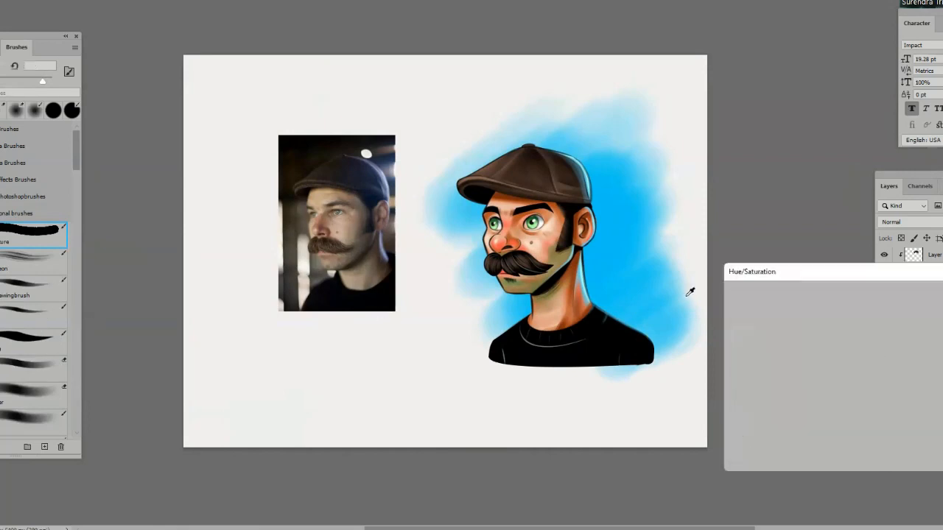
mouse_move(830, 349)
mouse_down()
mouse_move(896, 352)
mouse_move(795, 365)
mouse_move(785, 376)
mouse_up()
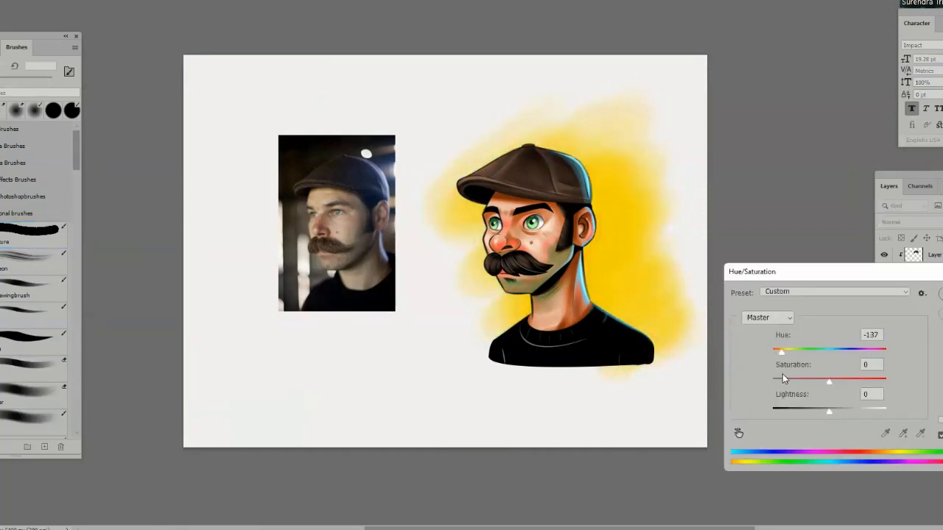
key(Return)
Extend the yellow wash beside the face and shoulder, and erase the excess colour below the shirt.
drag(486, 309, 489, 271)
key(ctrl+z)
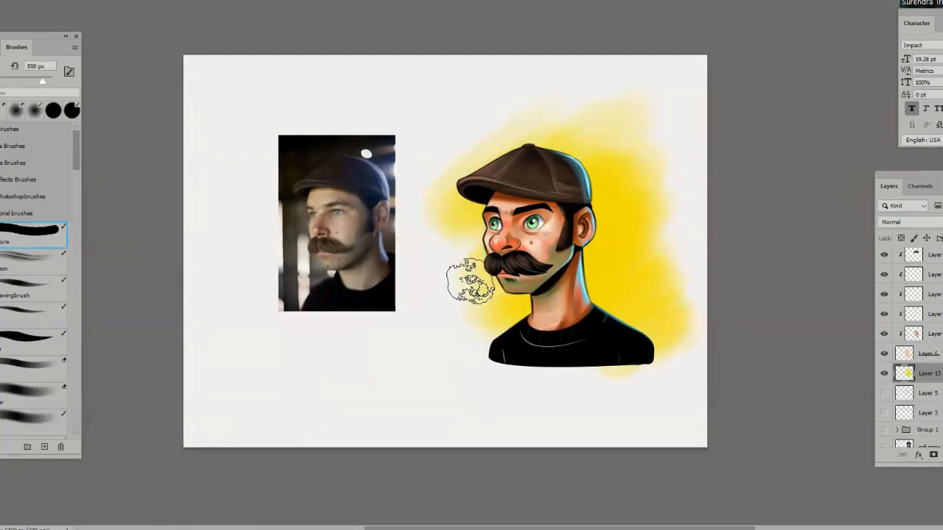
key(e)
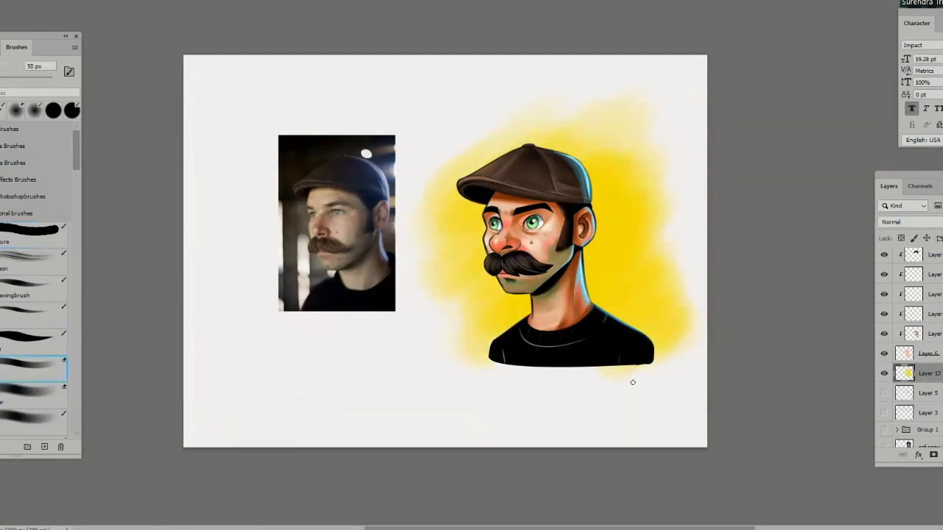
drag(661, 374, 654, 325)
Draw sketchy dark strokes along the shirt's bottom edge on Layer 4 with the drawing brush.
click(925, 256)
scroll(925, 263, up, 2)
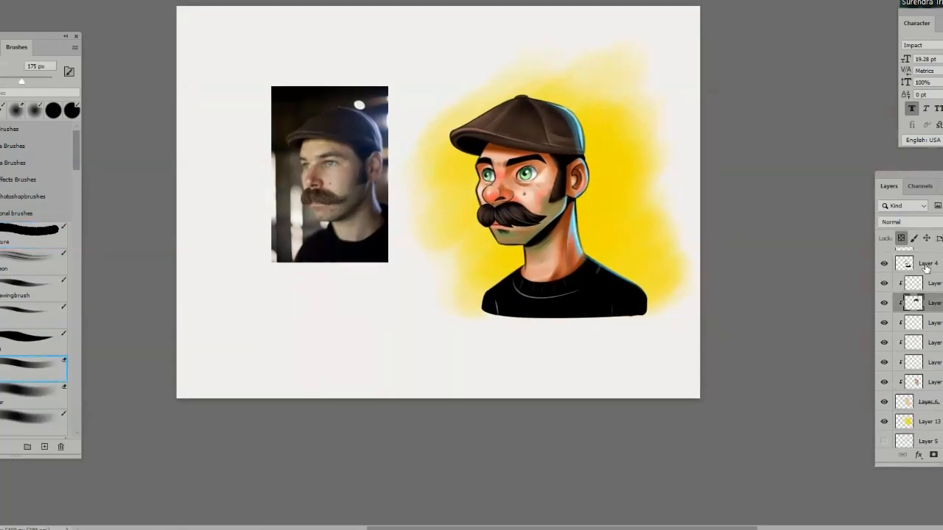
click(925, 263)
key(b)
click(23, 290)
mouse_move(516, 318)
mouse_down()
mouse_move(628, 315)
mouse_move(485, 307)
mouse_move(612, 317)
mouse_move(507, 326)
mouse_move(616, 318)
mouse_up()
mouse_move(600, 326)
mouse_down()
mouse_move(507, 326)
mouse_move(642, 317)
mouse_up()
mouse_move(643, 317)
mouse_down()
mouse_move(509, 312)
mouse_move(550, 321)
mouse_move(604, 317)
mouse_move(519, 320)
mouse_up()
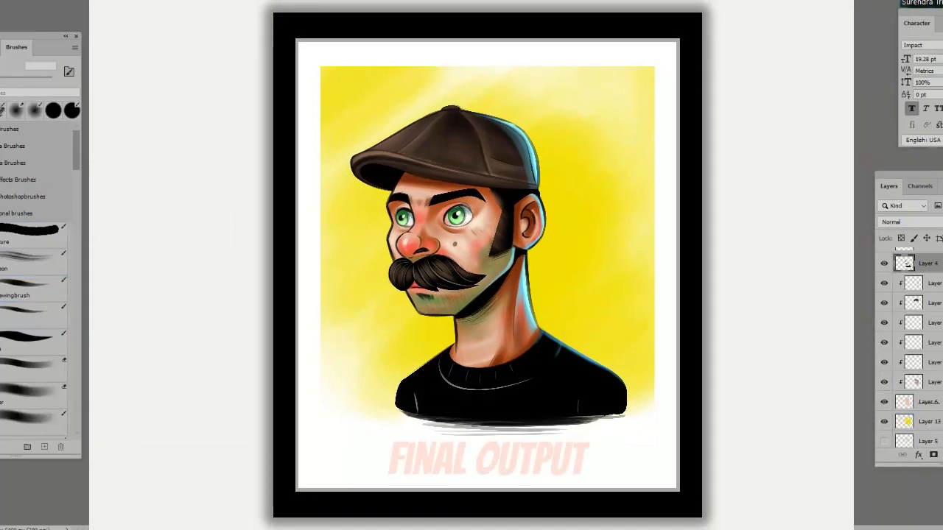